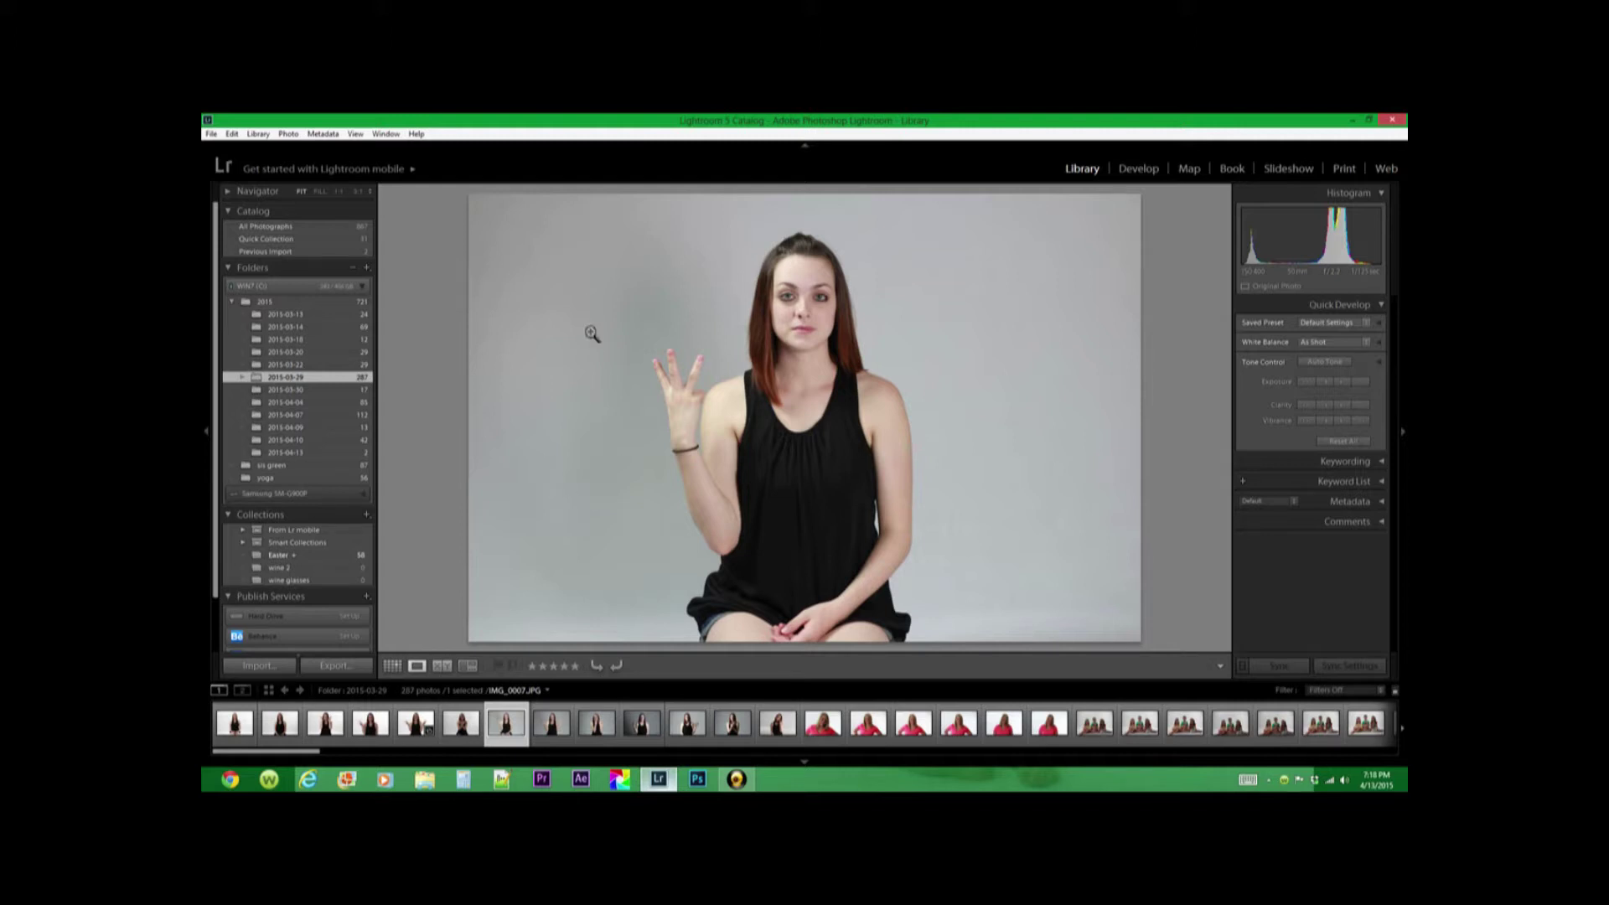
Bring the selected photo into the Develop module and set its exposure to +0.36
click(1142, 171)
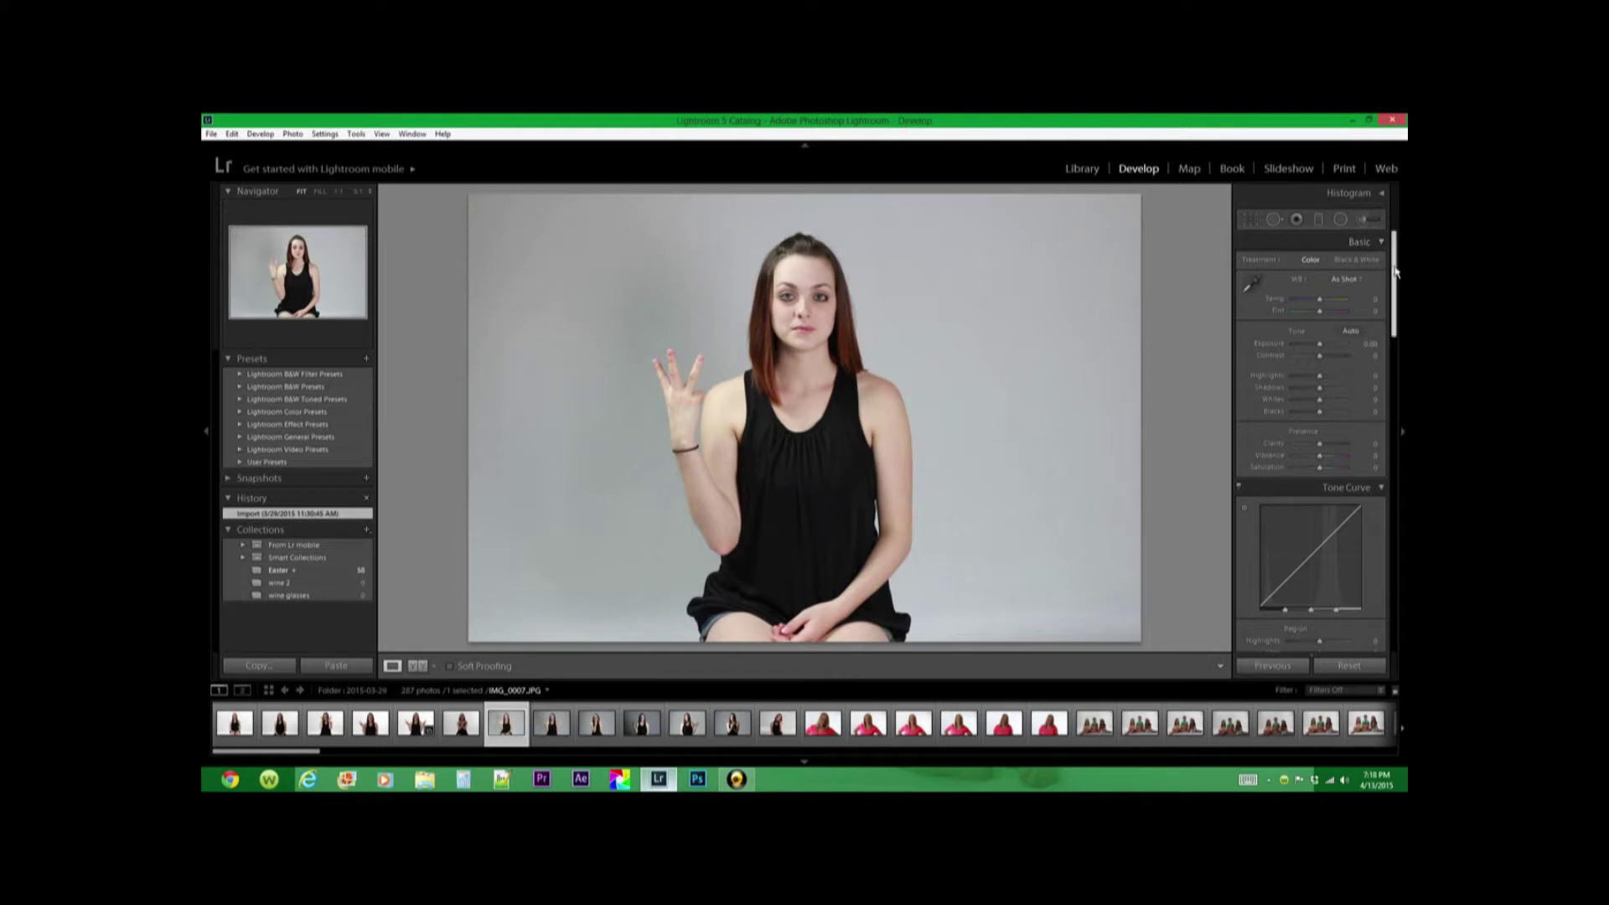
click(1370, 223)
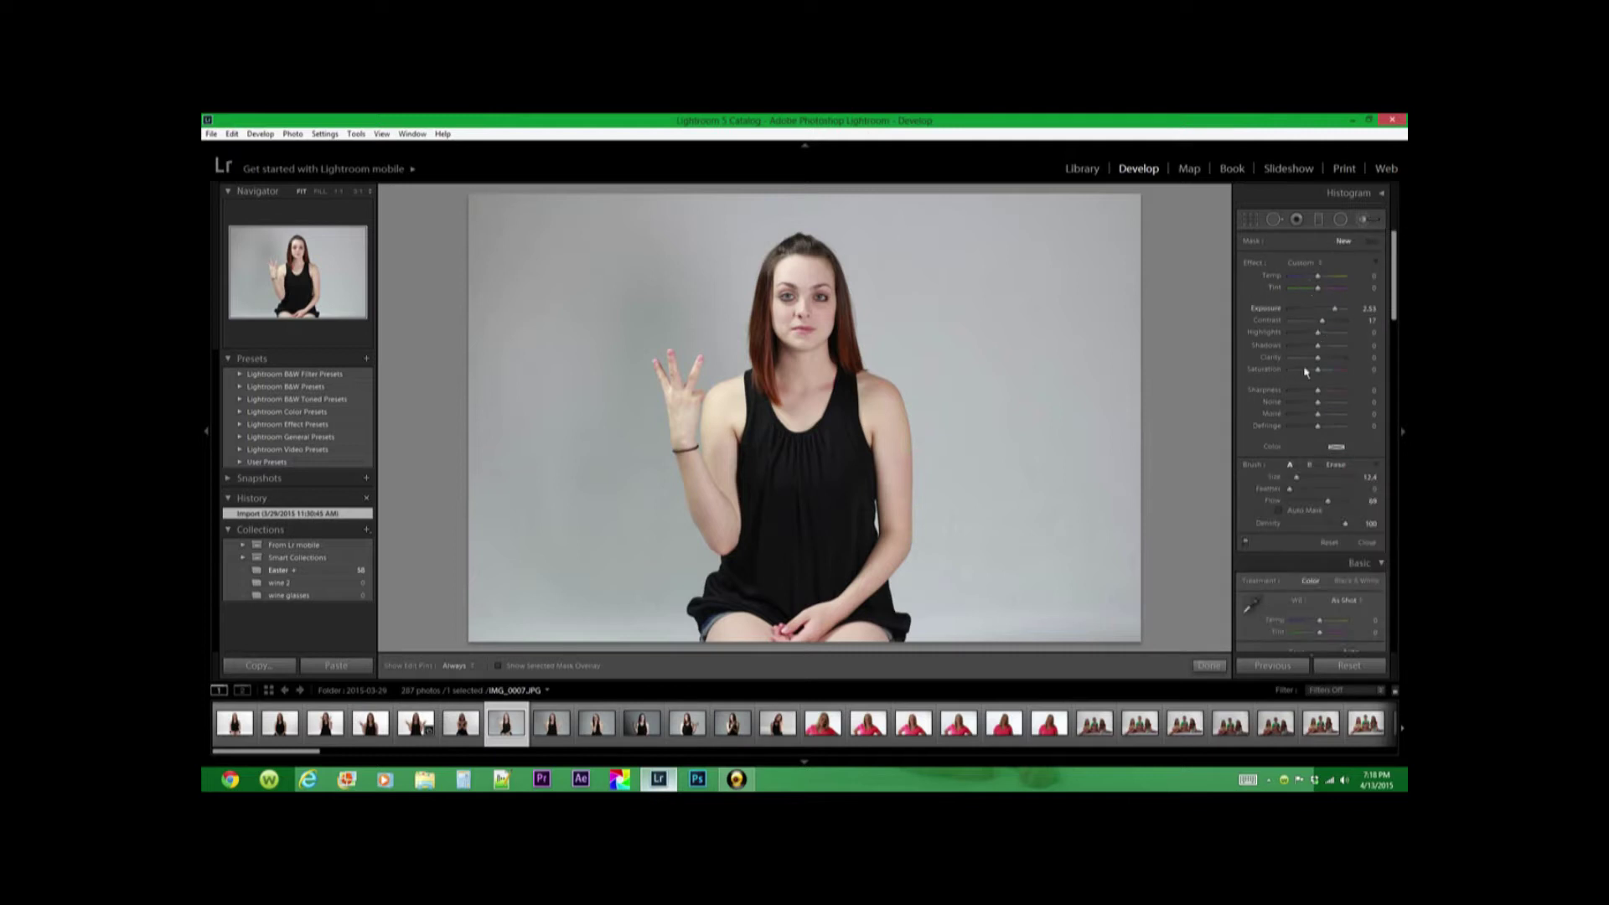
click(1369, 223)
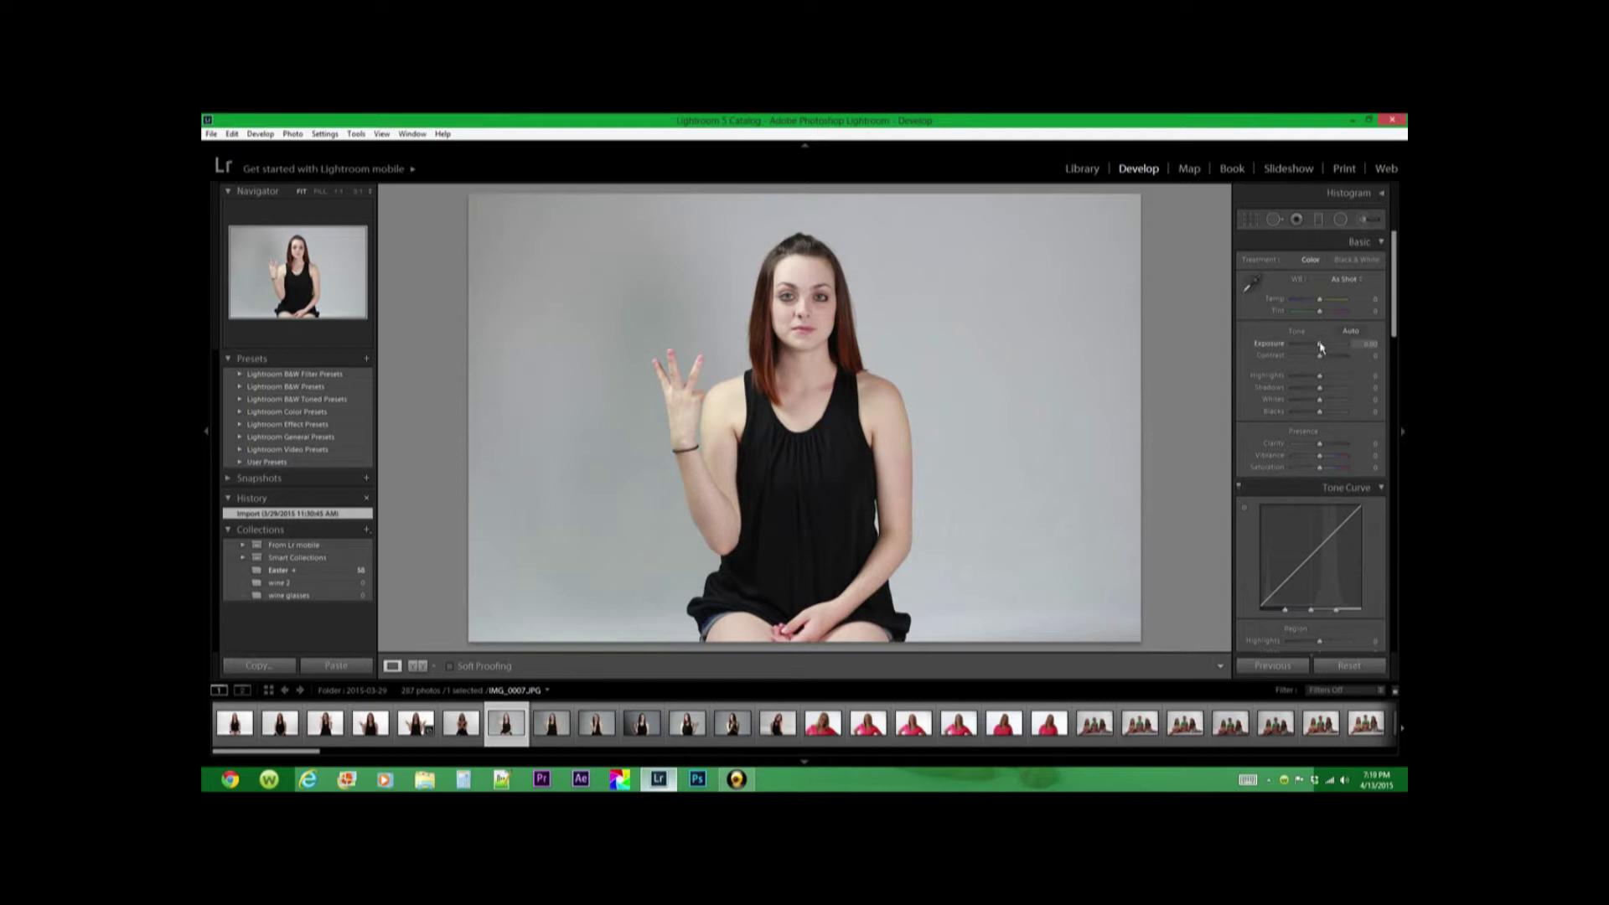
drag(1325, 348, 1322, 347)
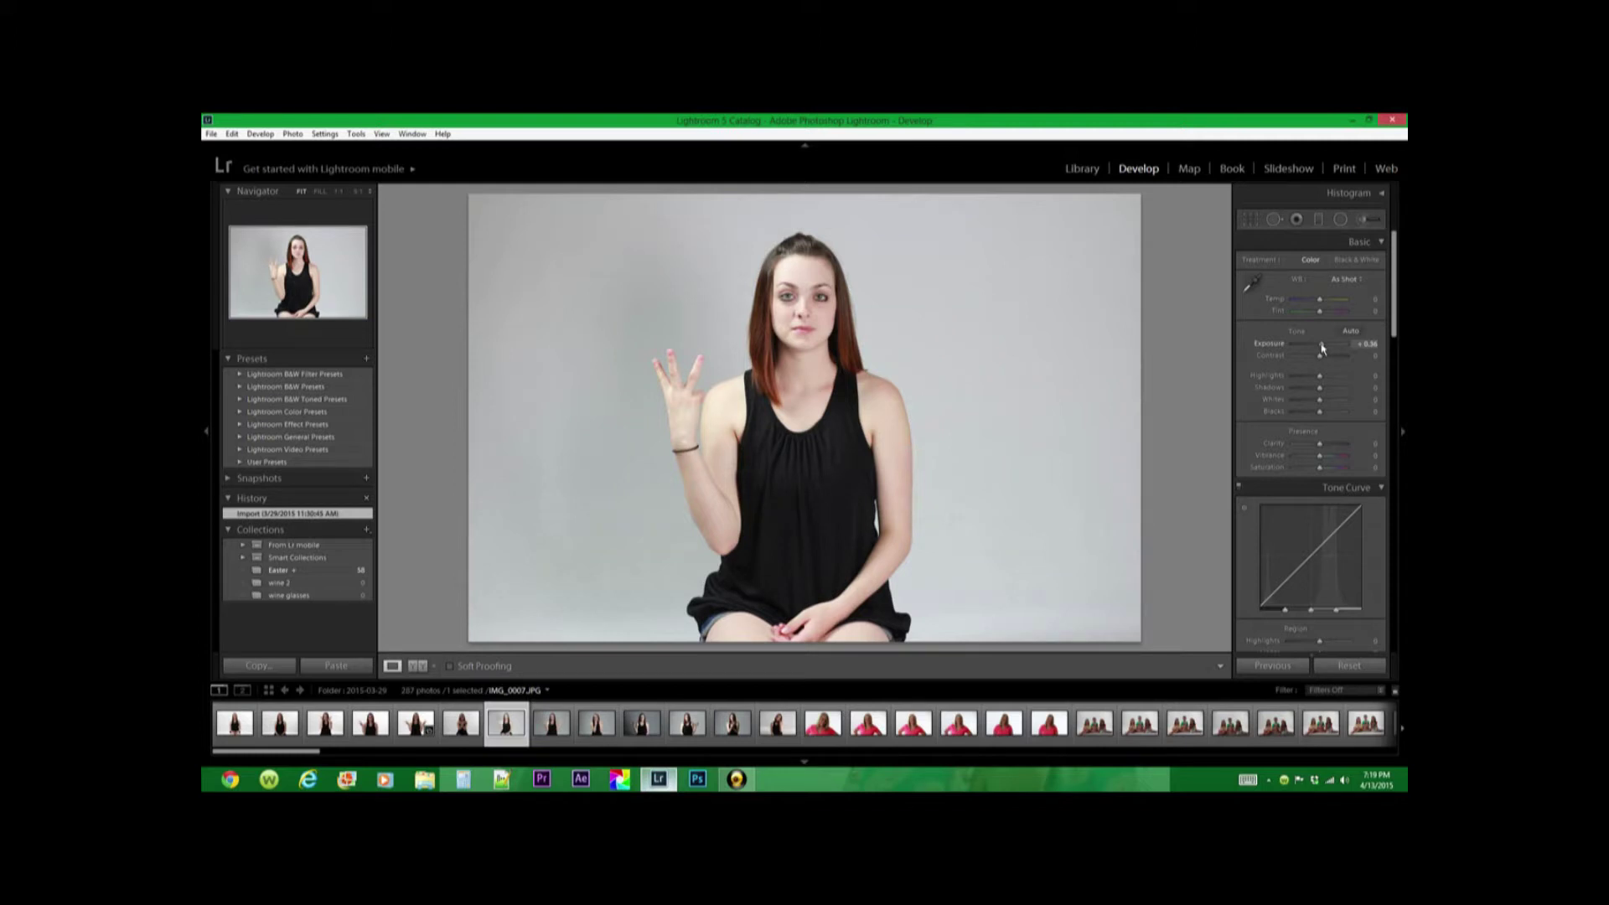
drag(1327, 350, 1327, 349)
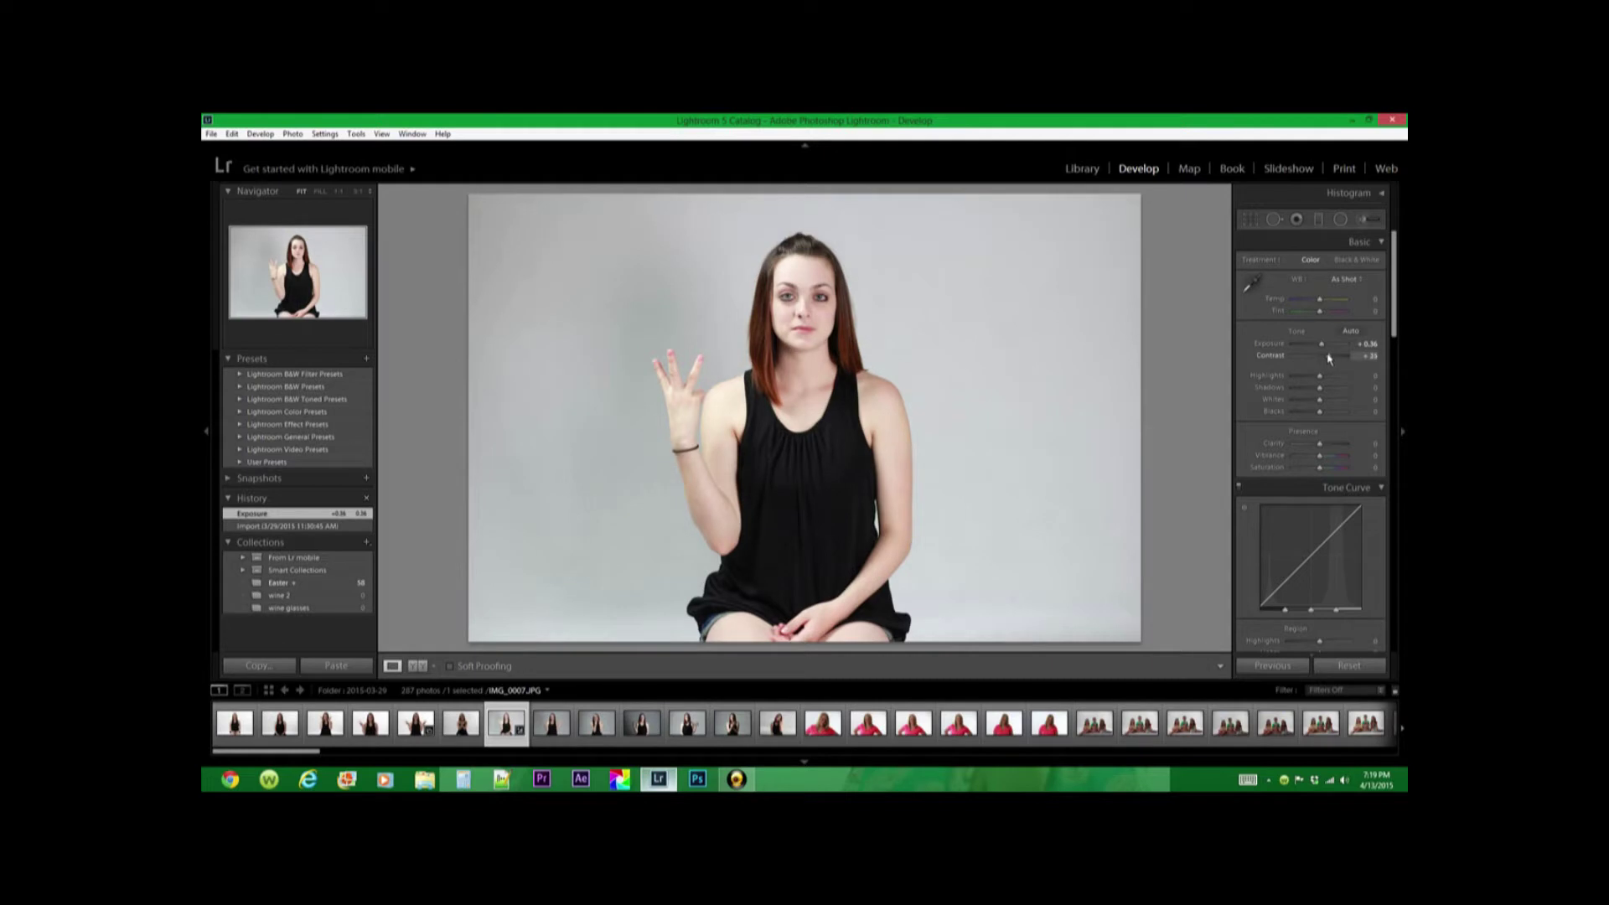
Set the photo's contrast to +40 and its whites to +26
drag(1331, 359, 1330, 357)
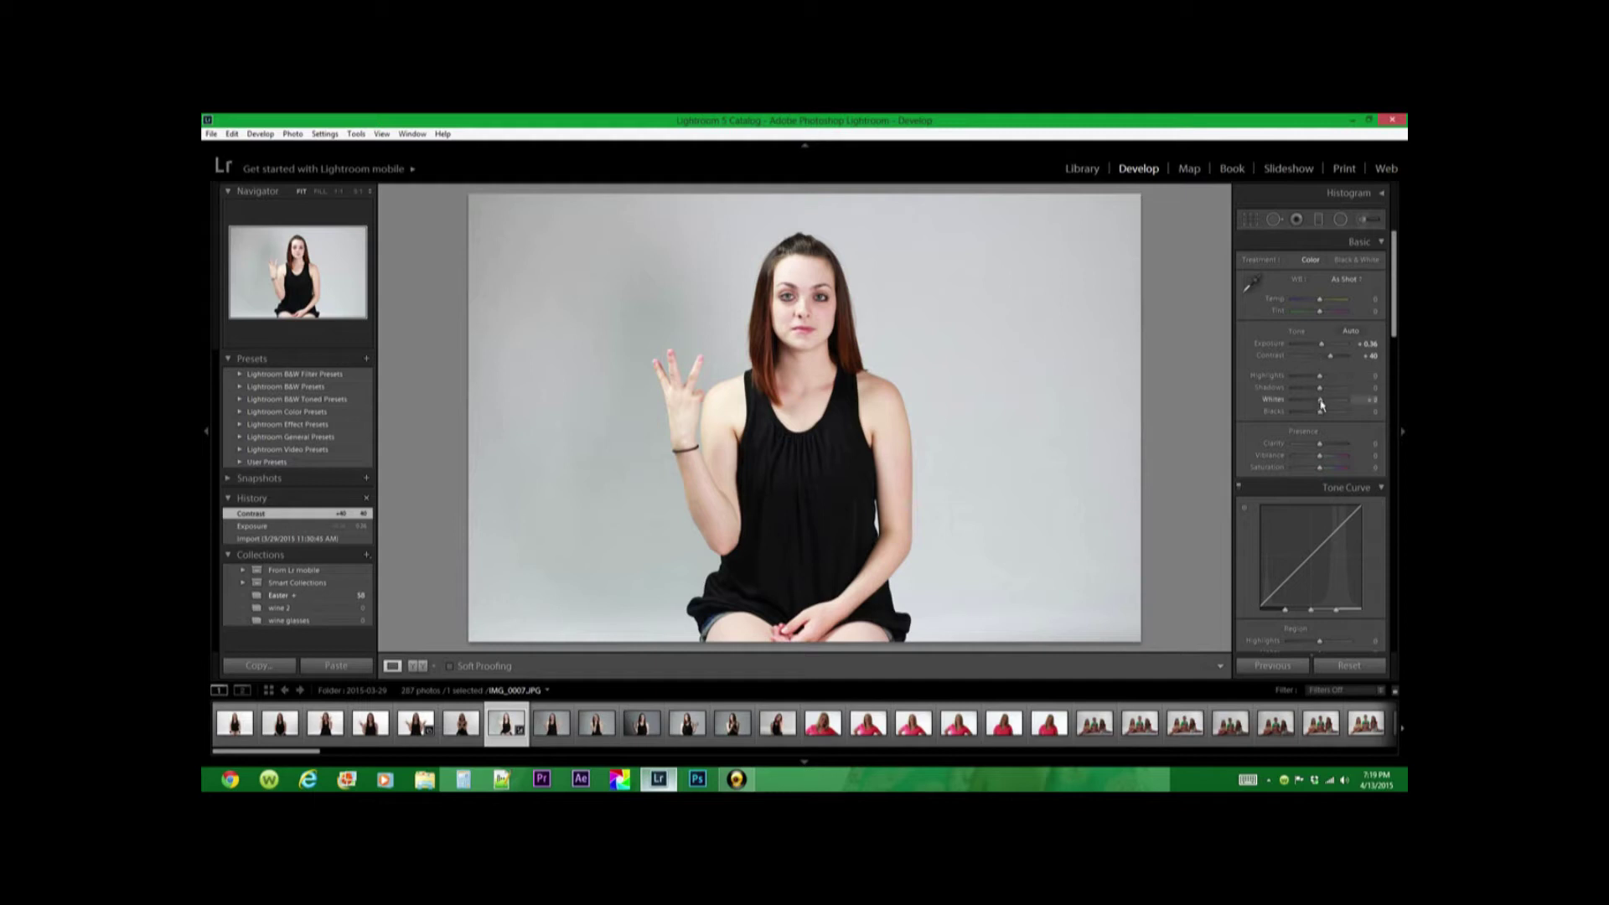
mouse_move(1329, 405)
mouse_down()
mouse_move(1361, 400)
mouse_move(1320, 403)
mouse_up()
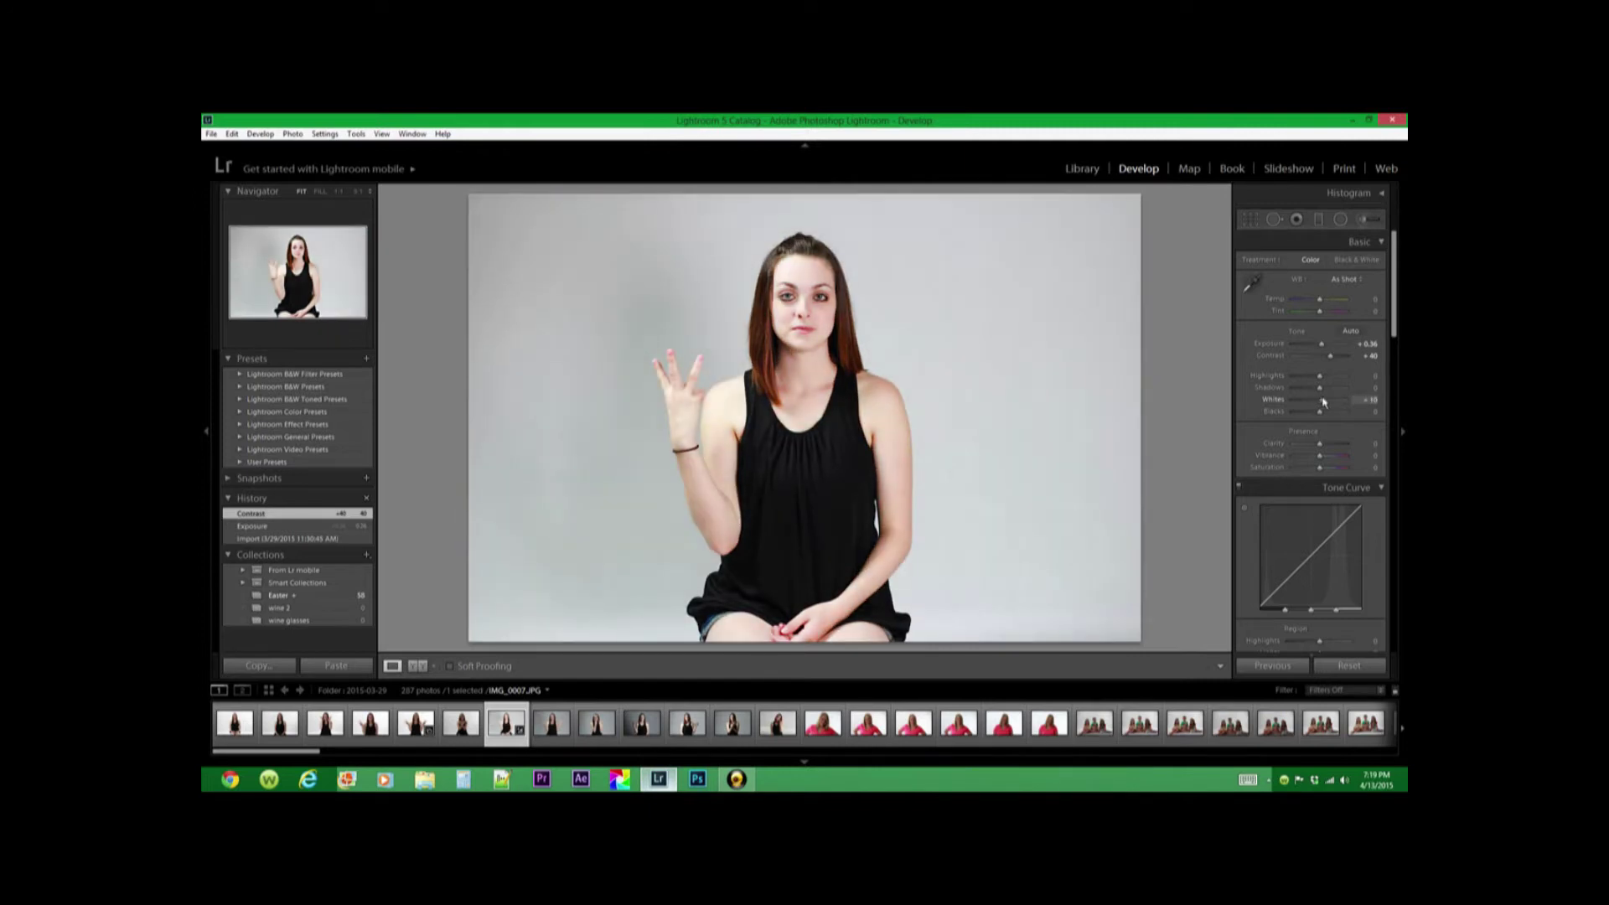
drag(1328, 402, 1326, 402)
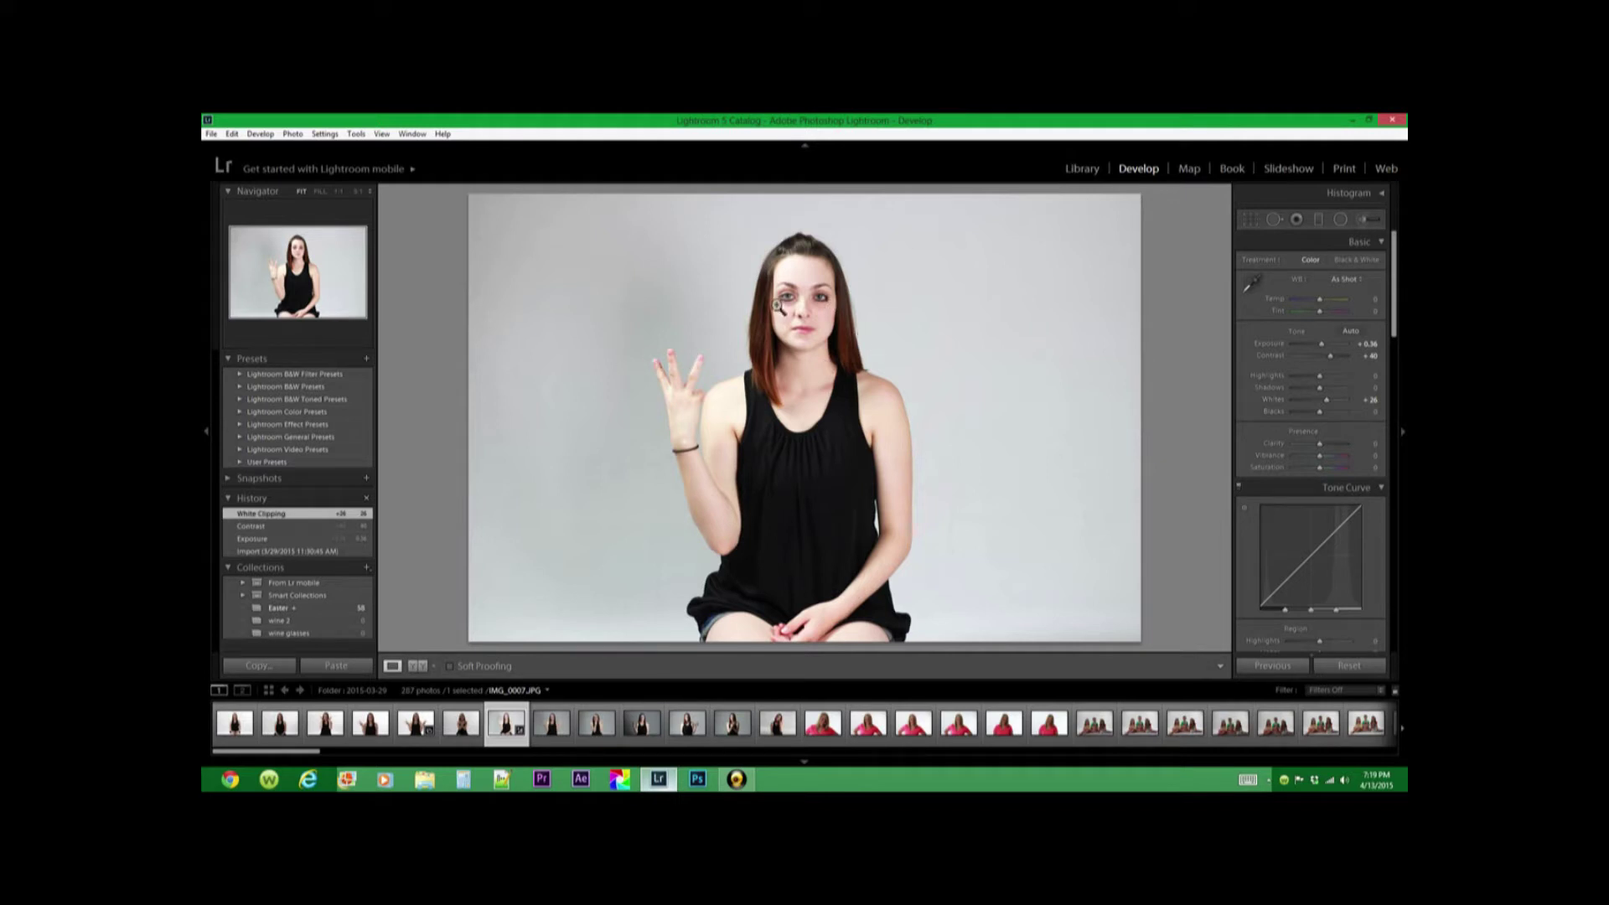
Send the photo to Adobe Photoshop CC 2014 as a copy with Lightroom adjustments
right_click(769, 357)
mouse_move(817, 445)
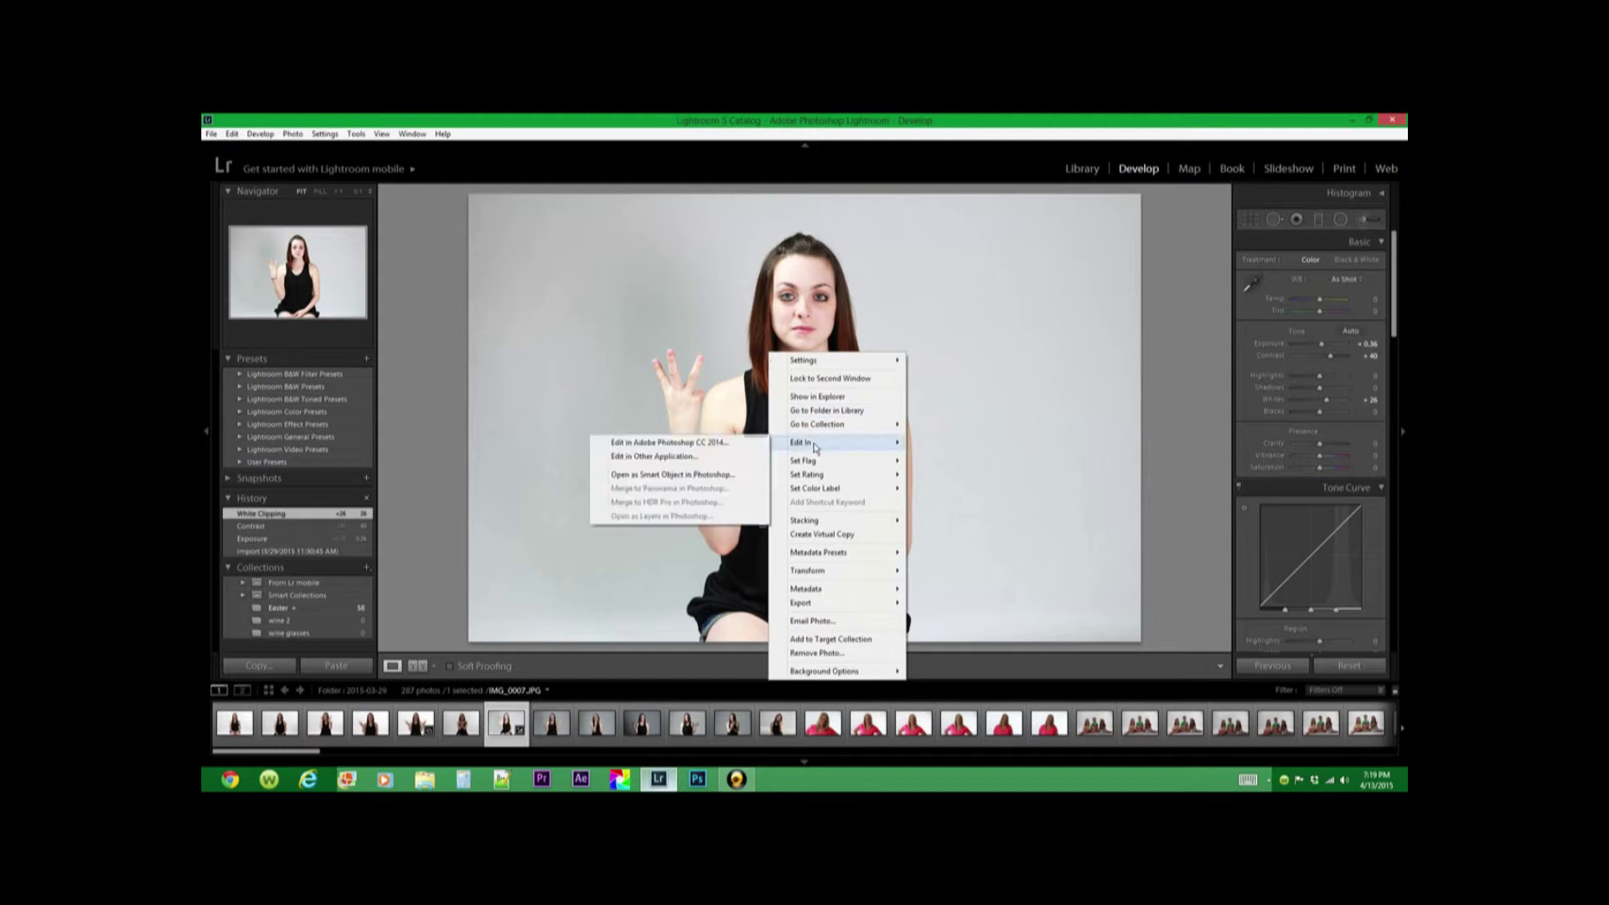
click(736, 445)
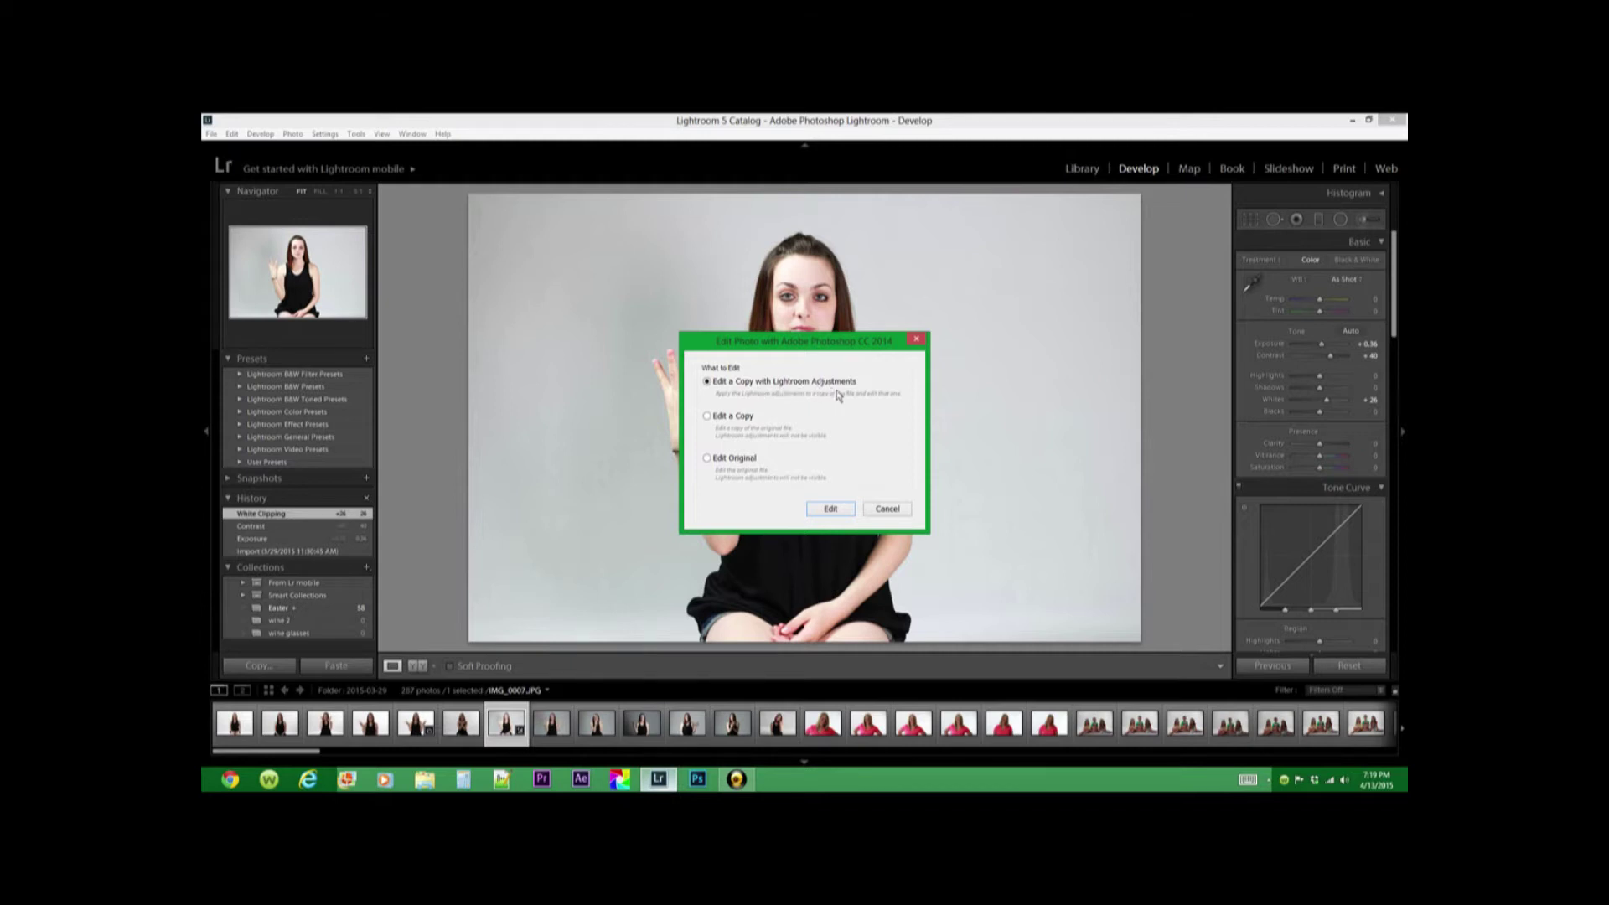
click(831, 510)
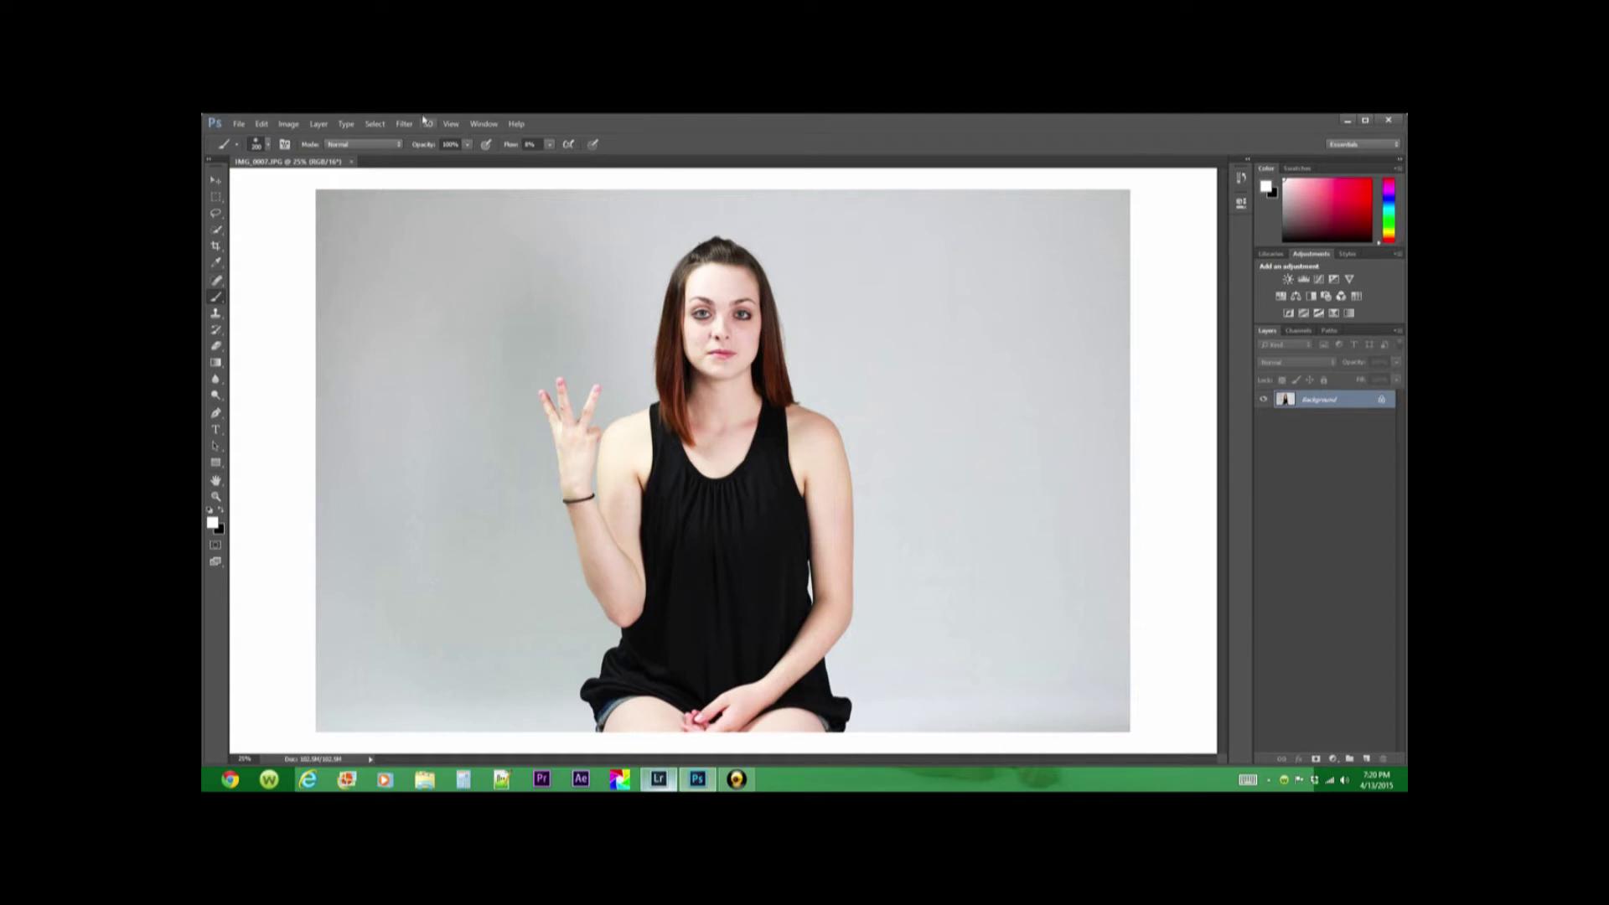
Select the gray backdrop with Color Range, adding samples across the background at a fuzziness of 17
click(375, 124)
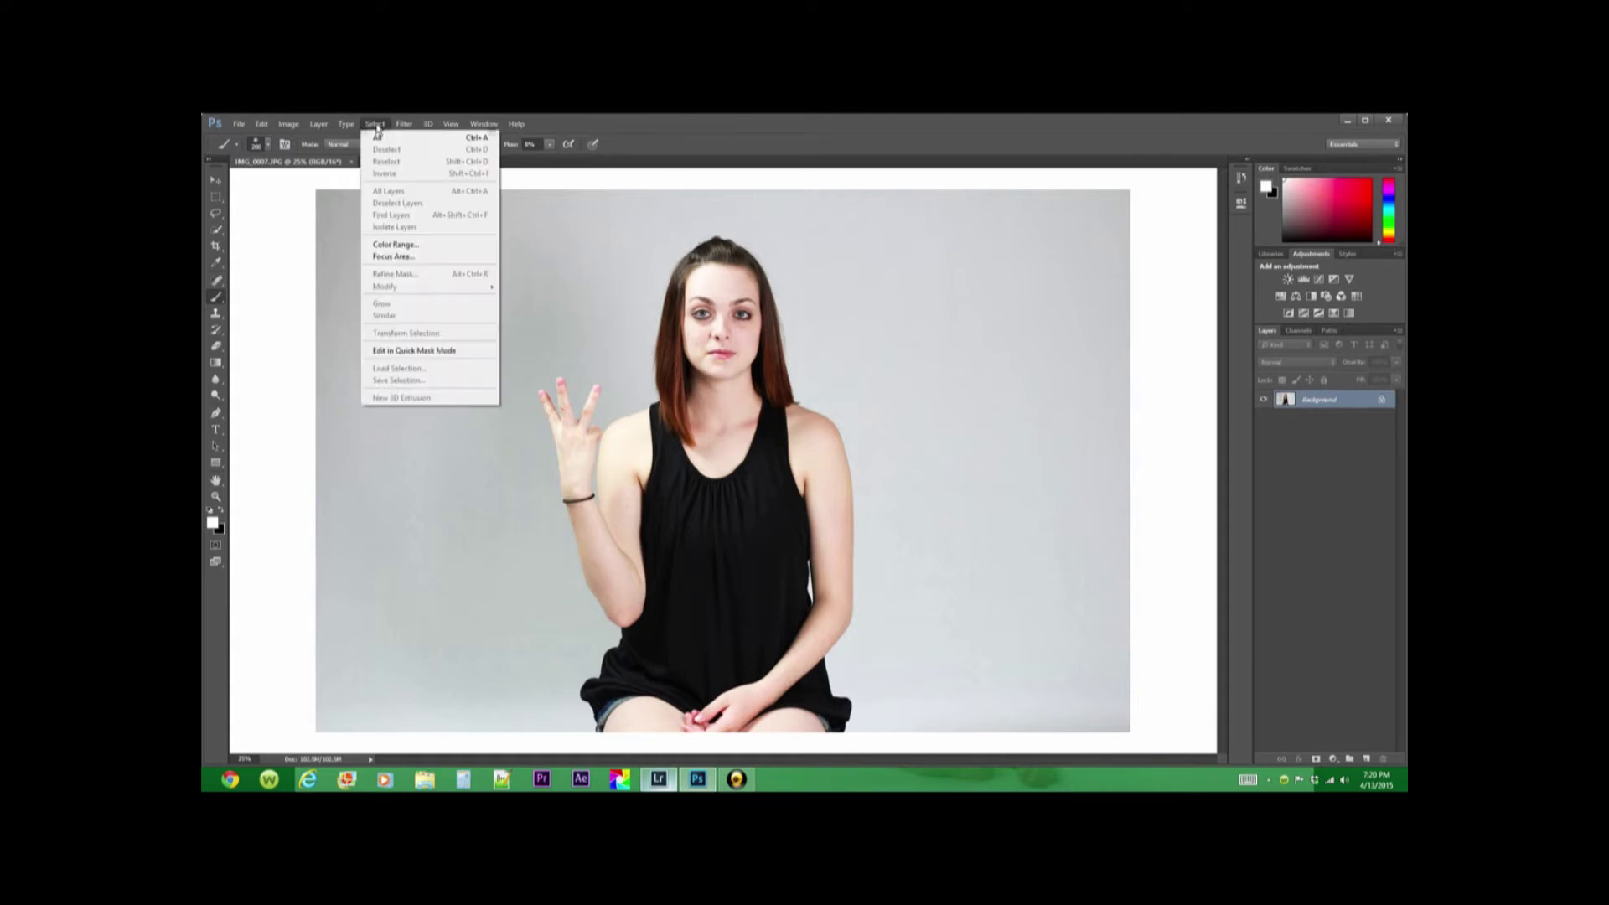
click(415, 247)
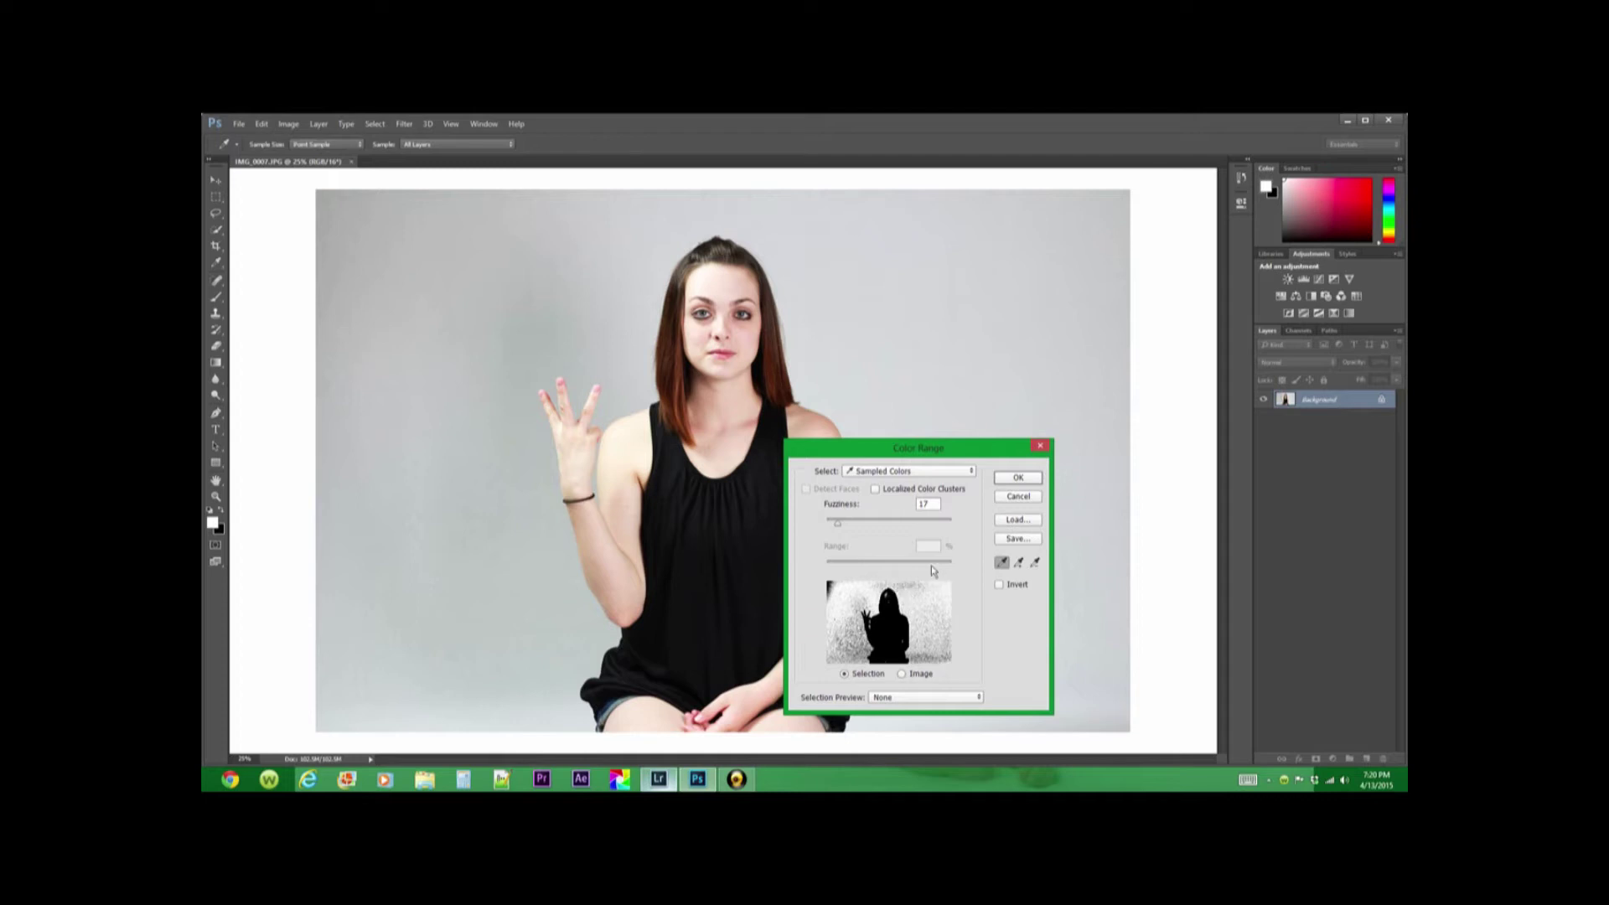
click(1019, 564)
click(328, 191)
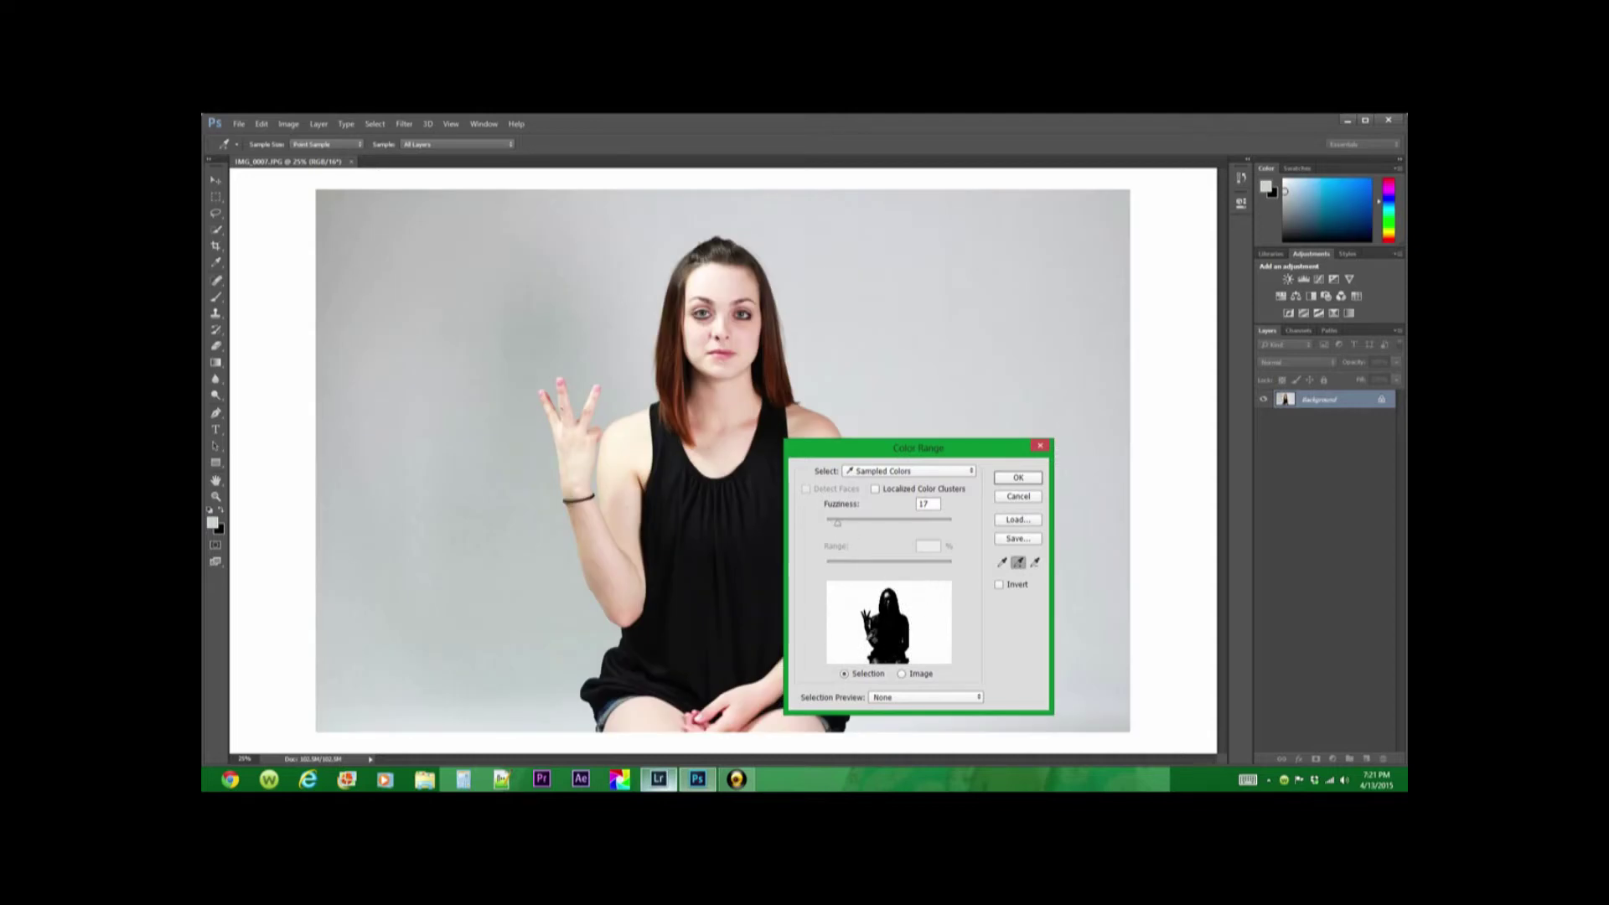
click(1019, 479)
key(b)
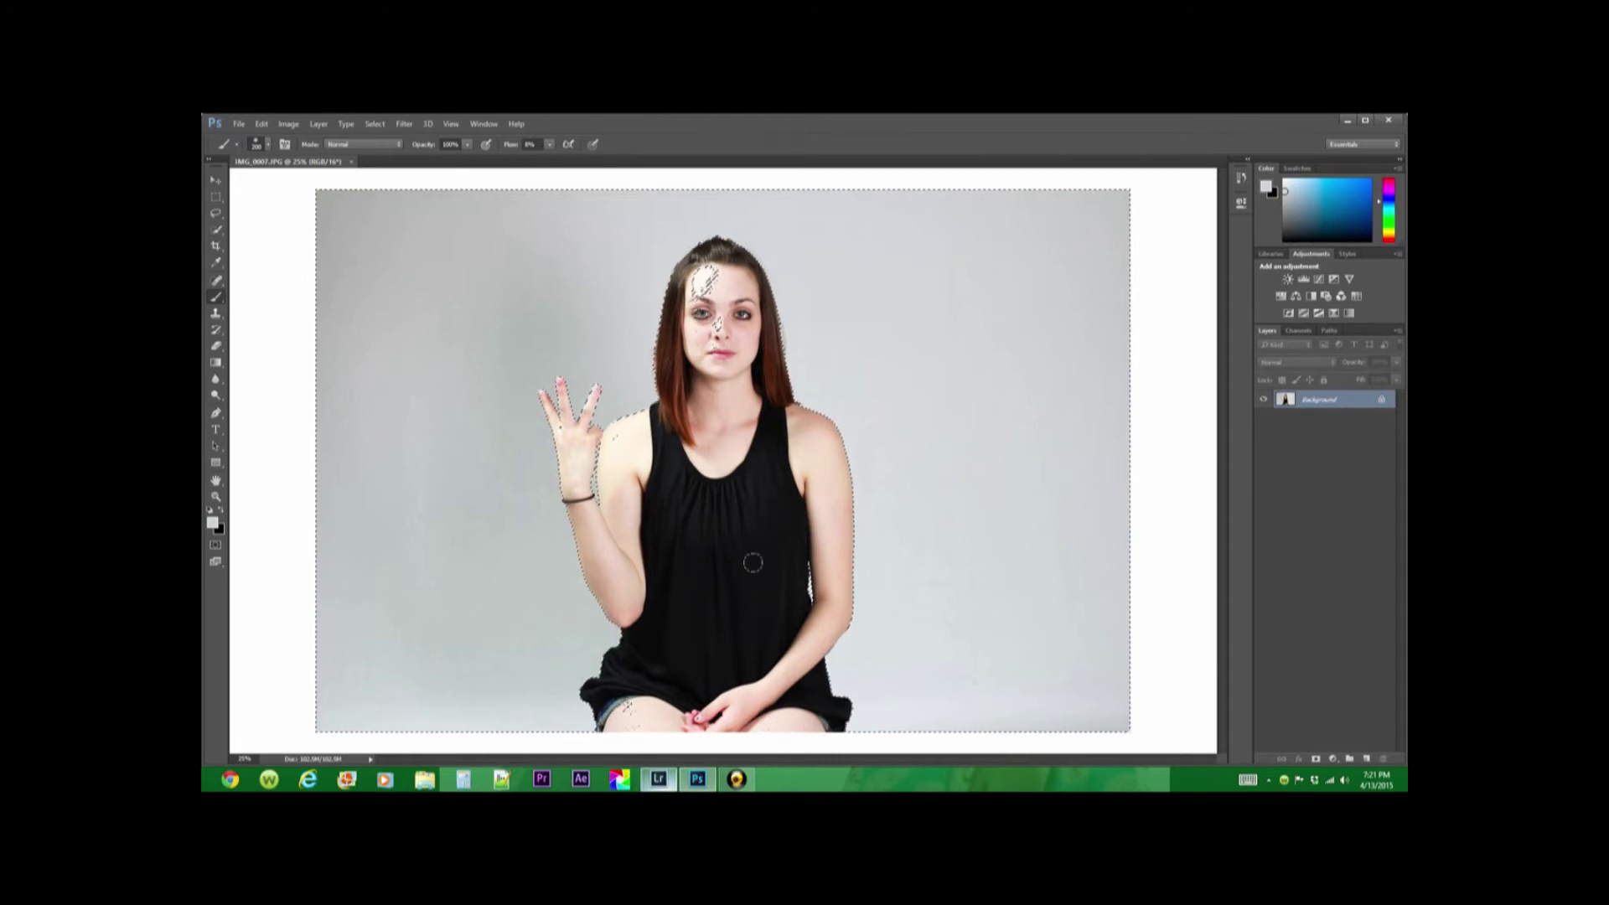
Add a Brightness/Contrast adjustment layer to the selected background and raise its brightness to the maximum
click(1291, 280)
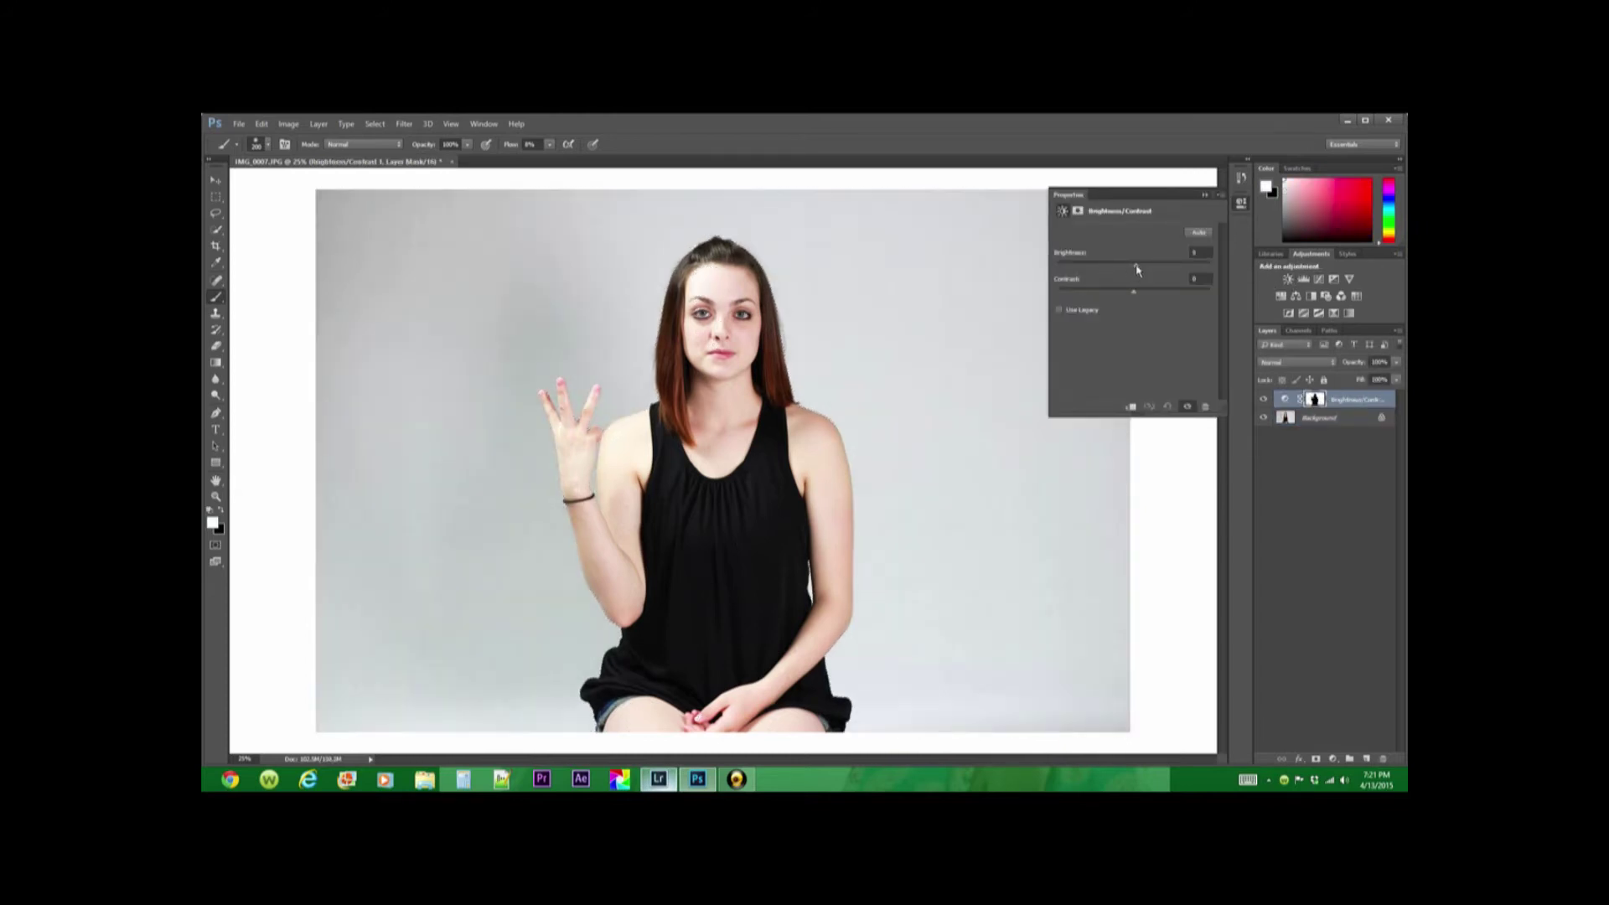
click(1216, 270)
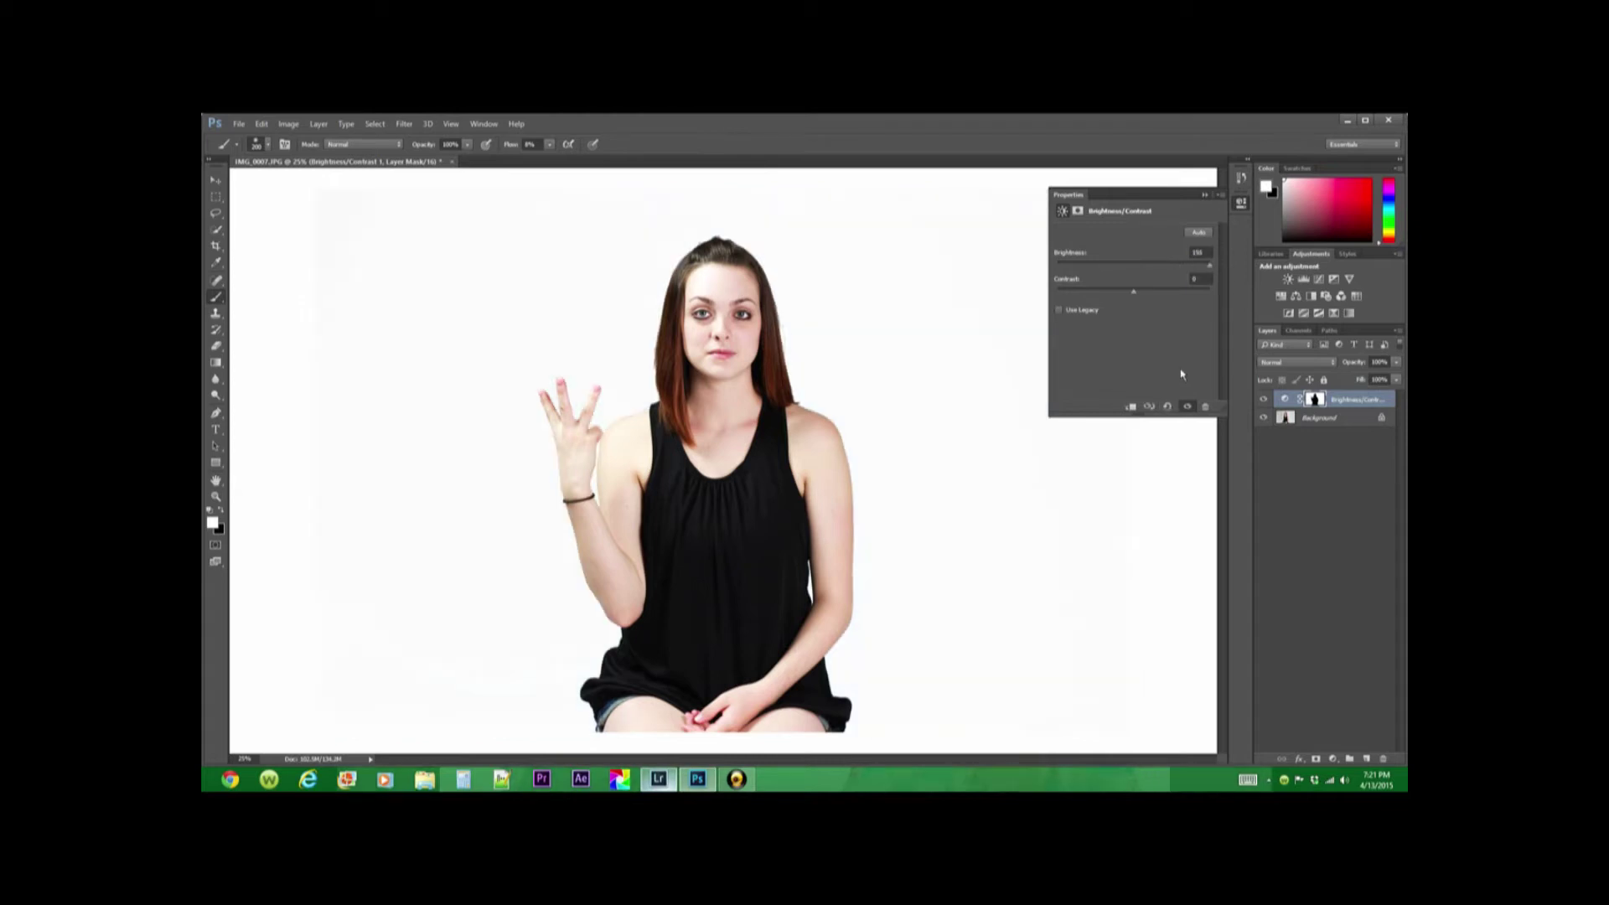
click(1206, 196)
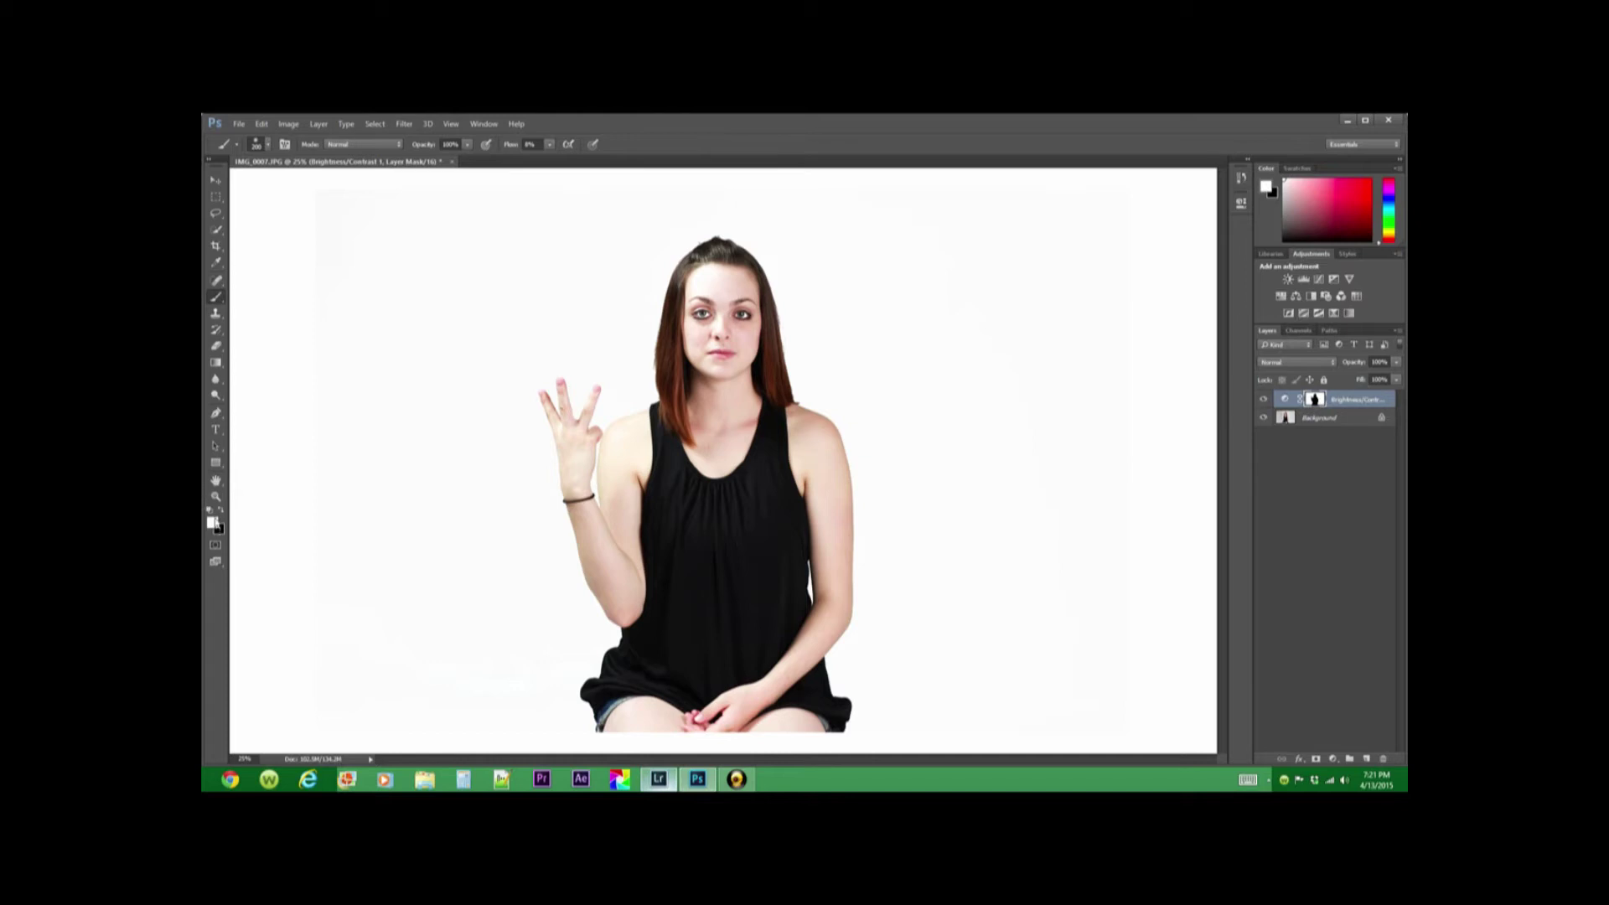
Paint black on the adjustment layer's mask over the woman's face and skin with a hard round brush at 100% flow
click(222, 510)
click(269, 147)
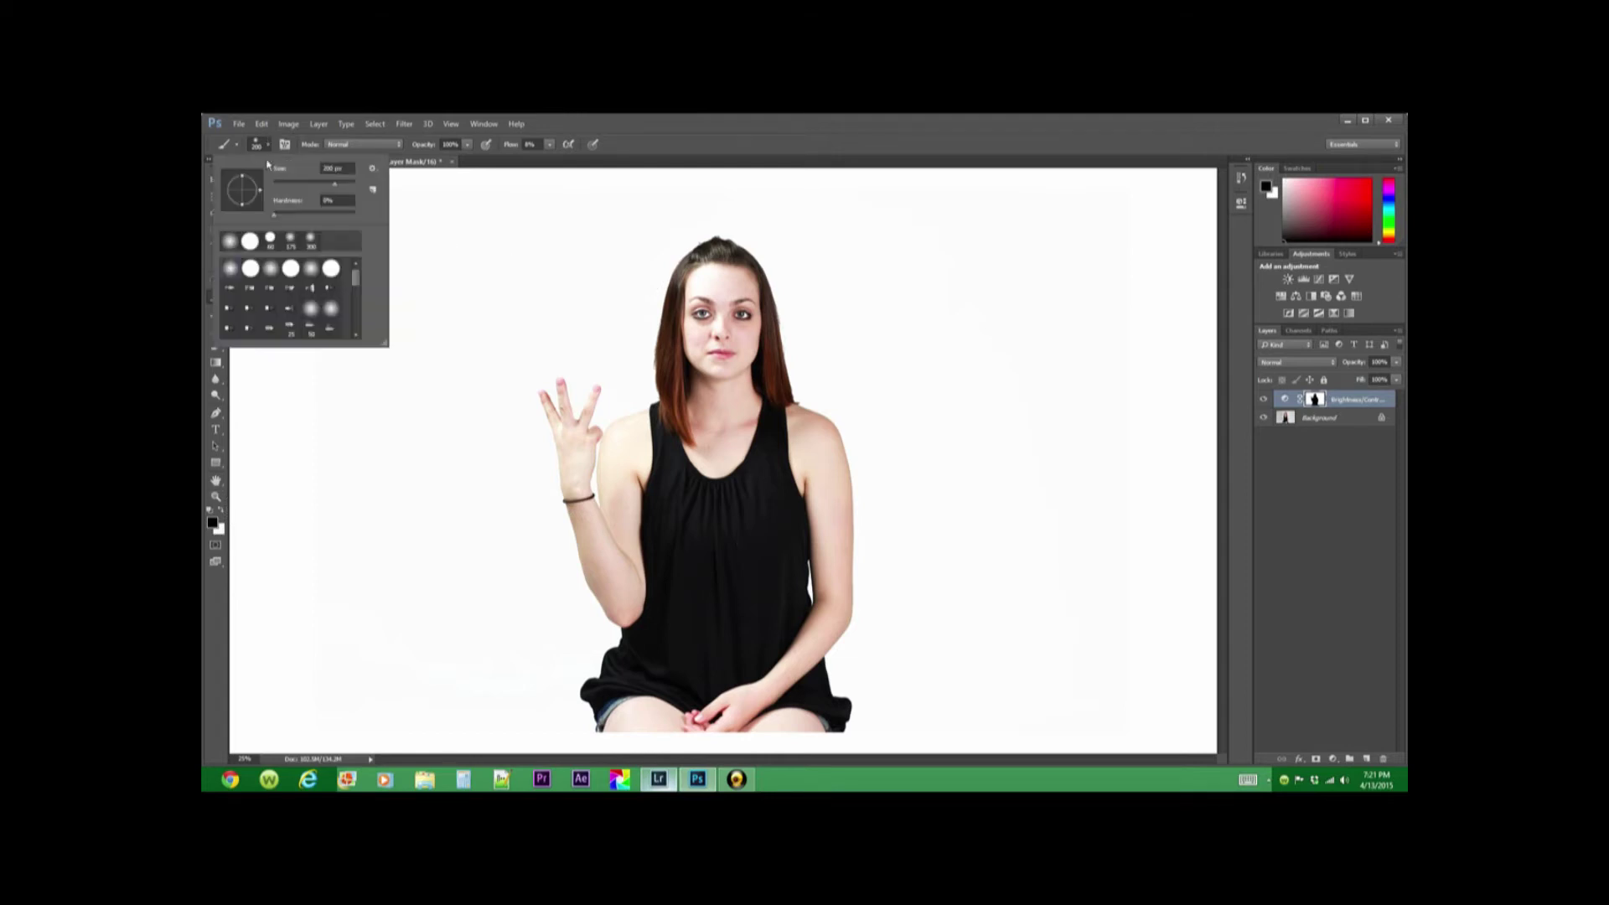
click(251, 267)
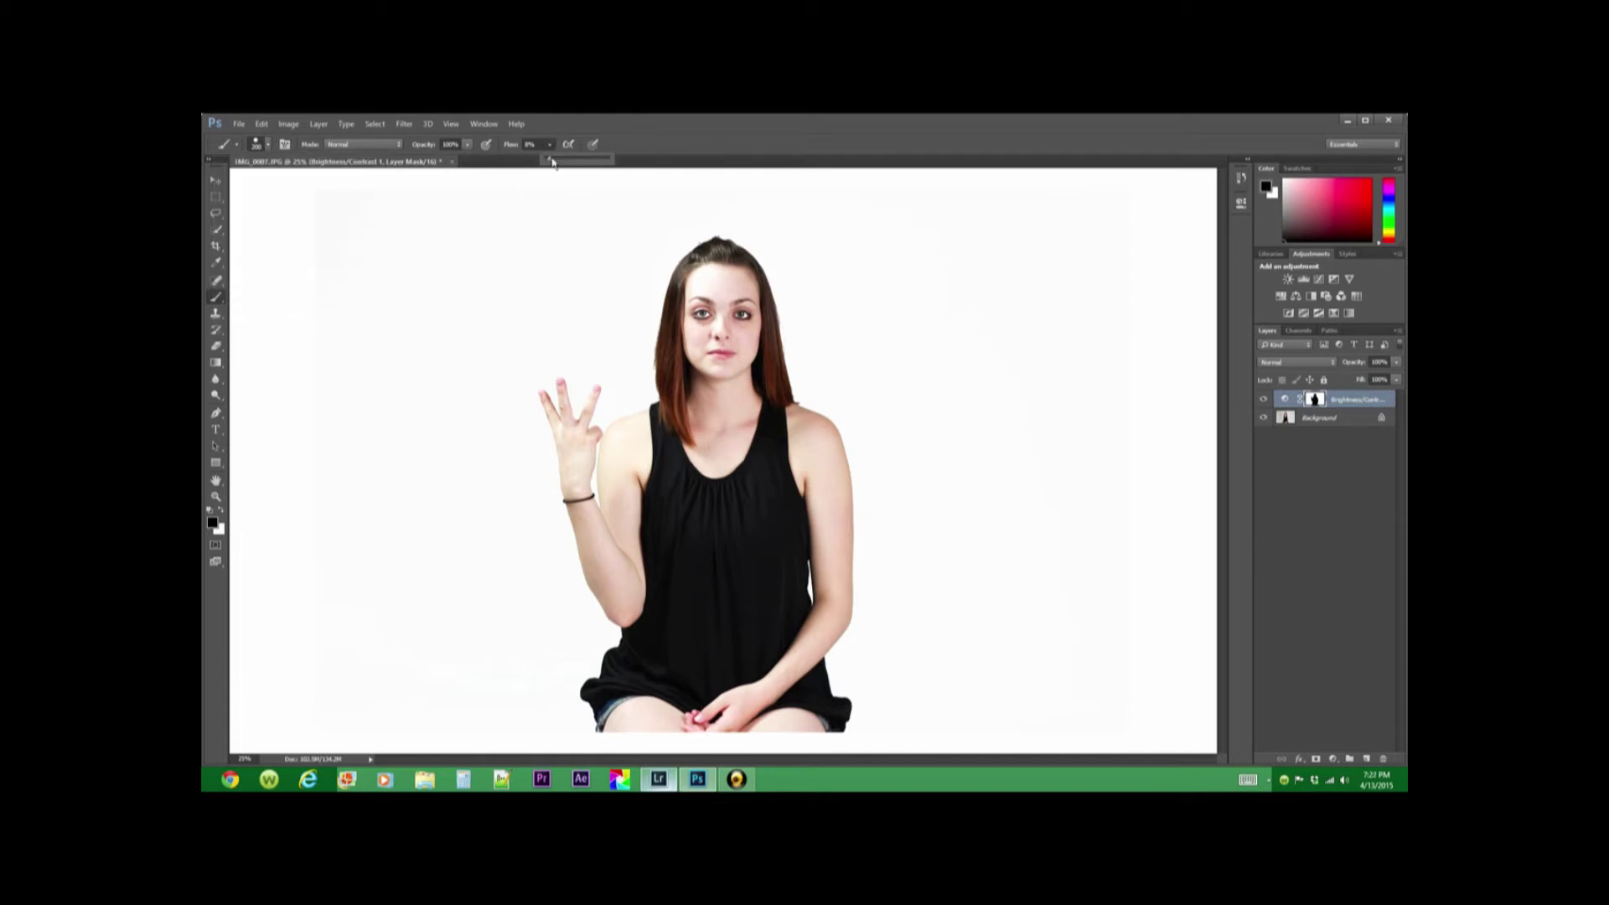
drag(551, 168, 617, 168)
click(703, 294)
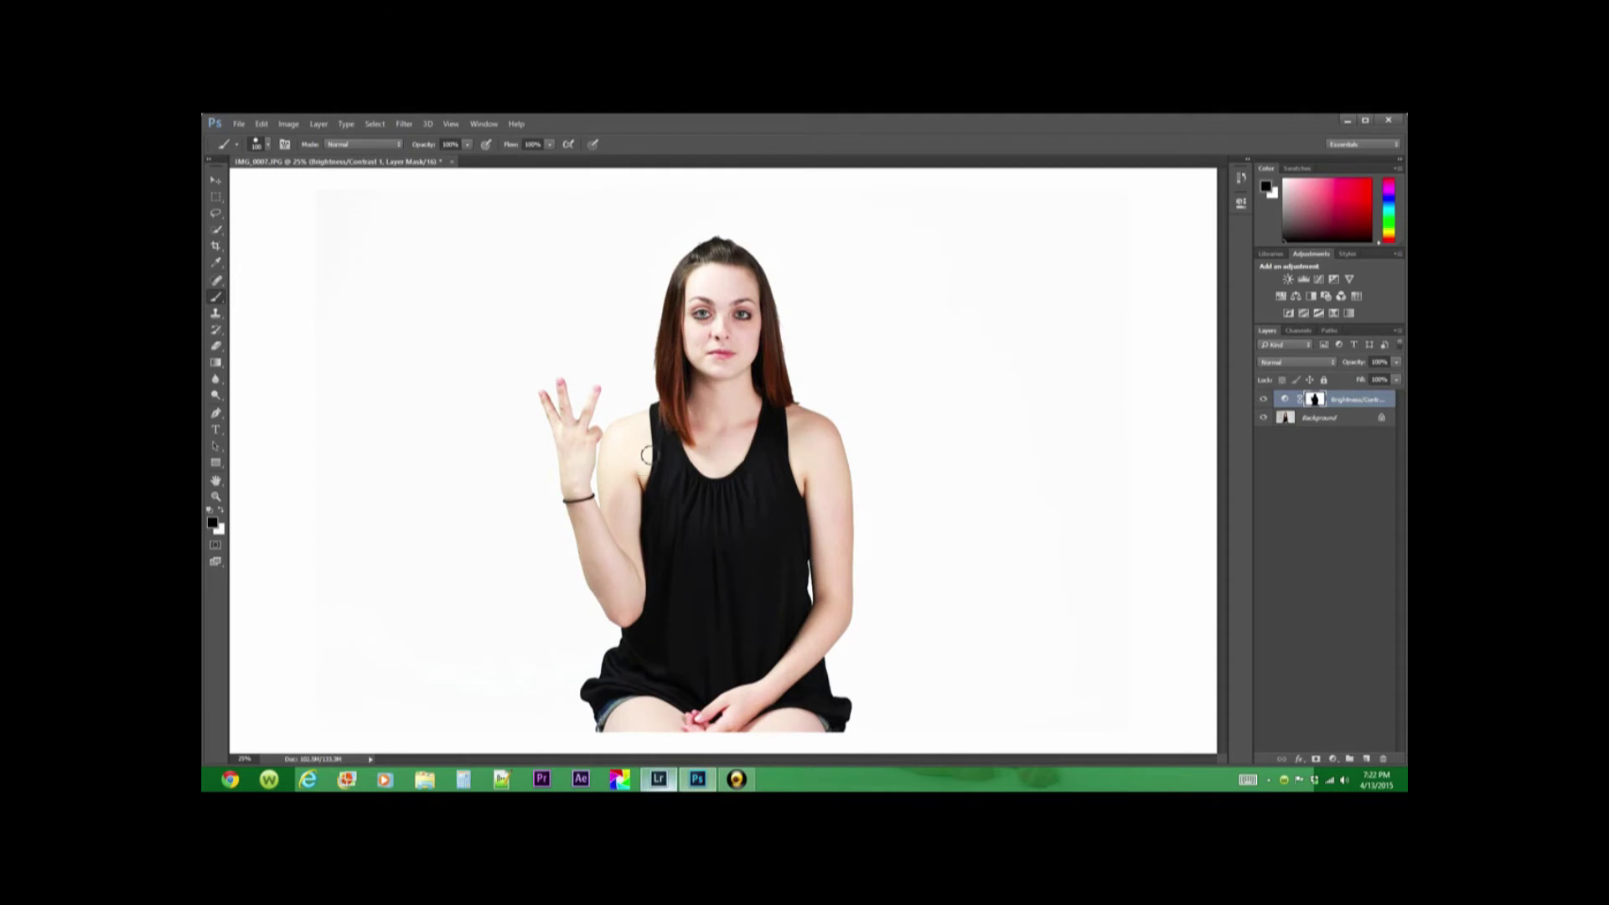
right_click(598, 397)
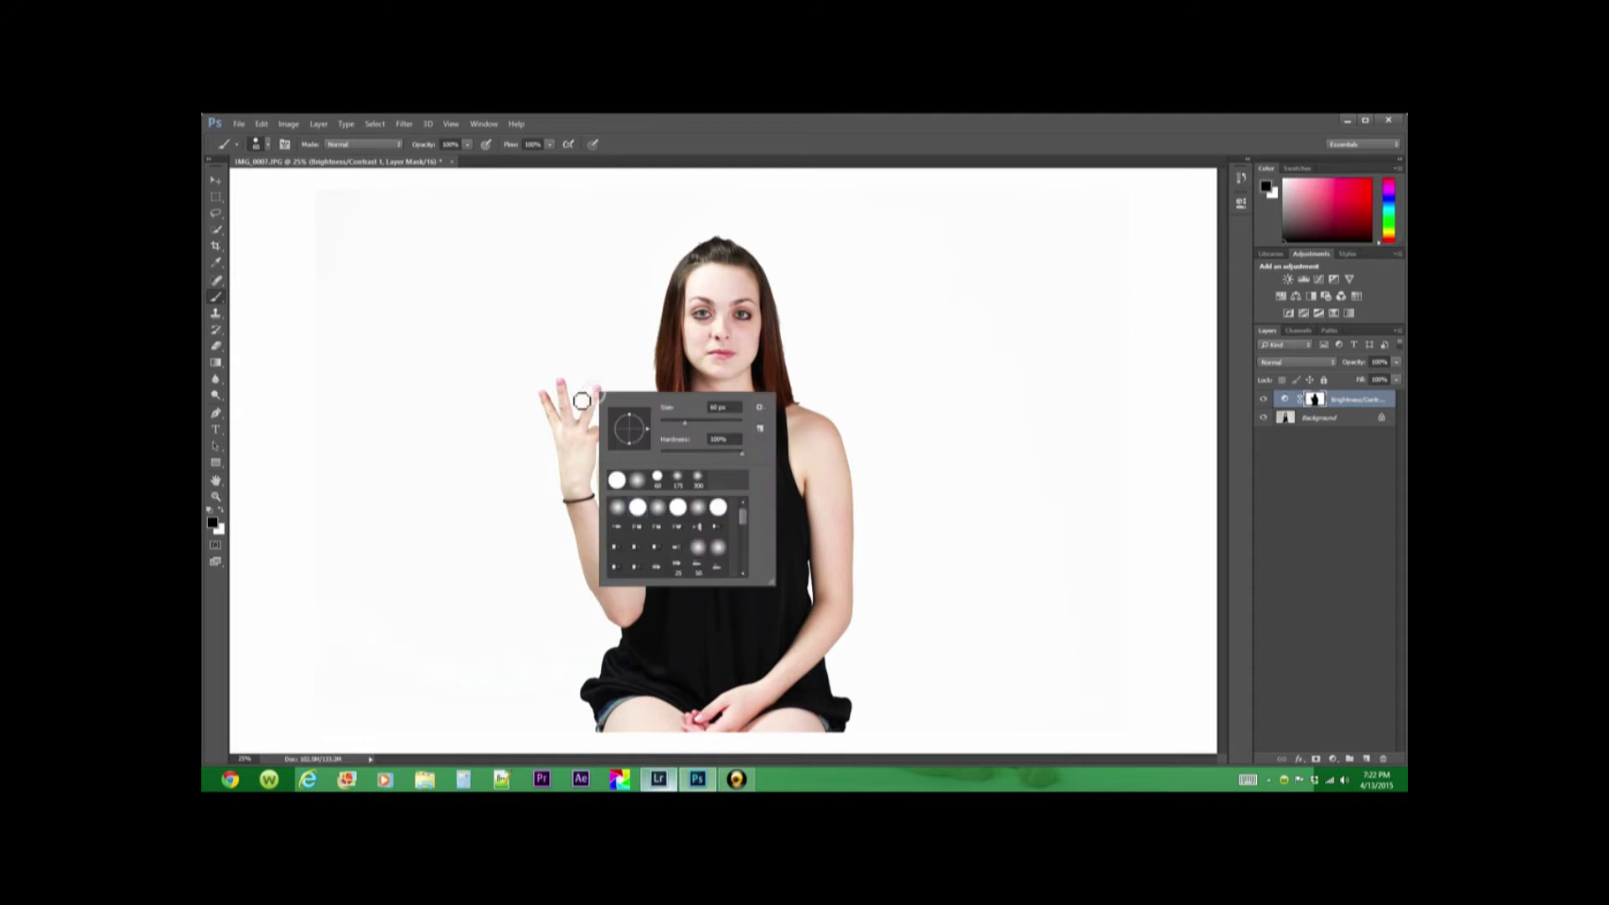
key(Return)
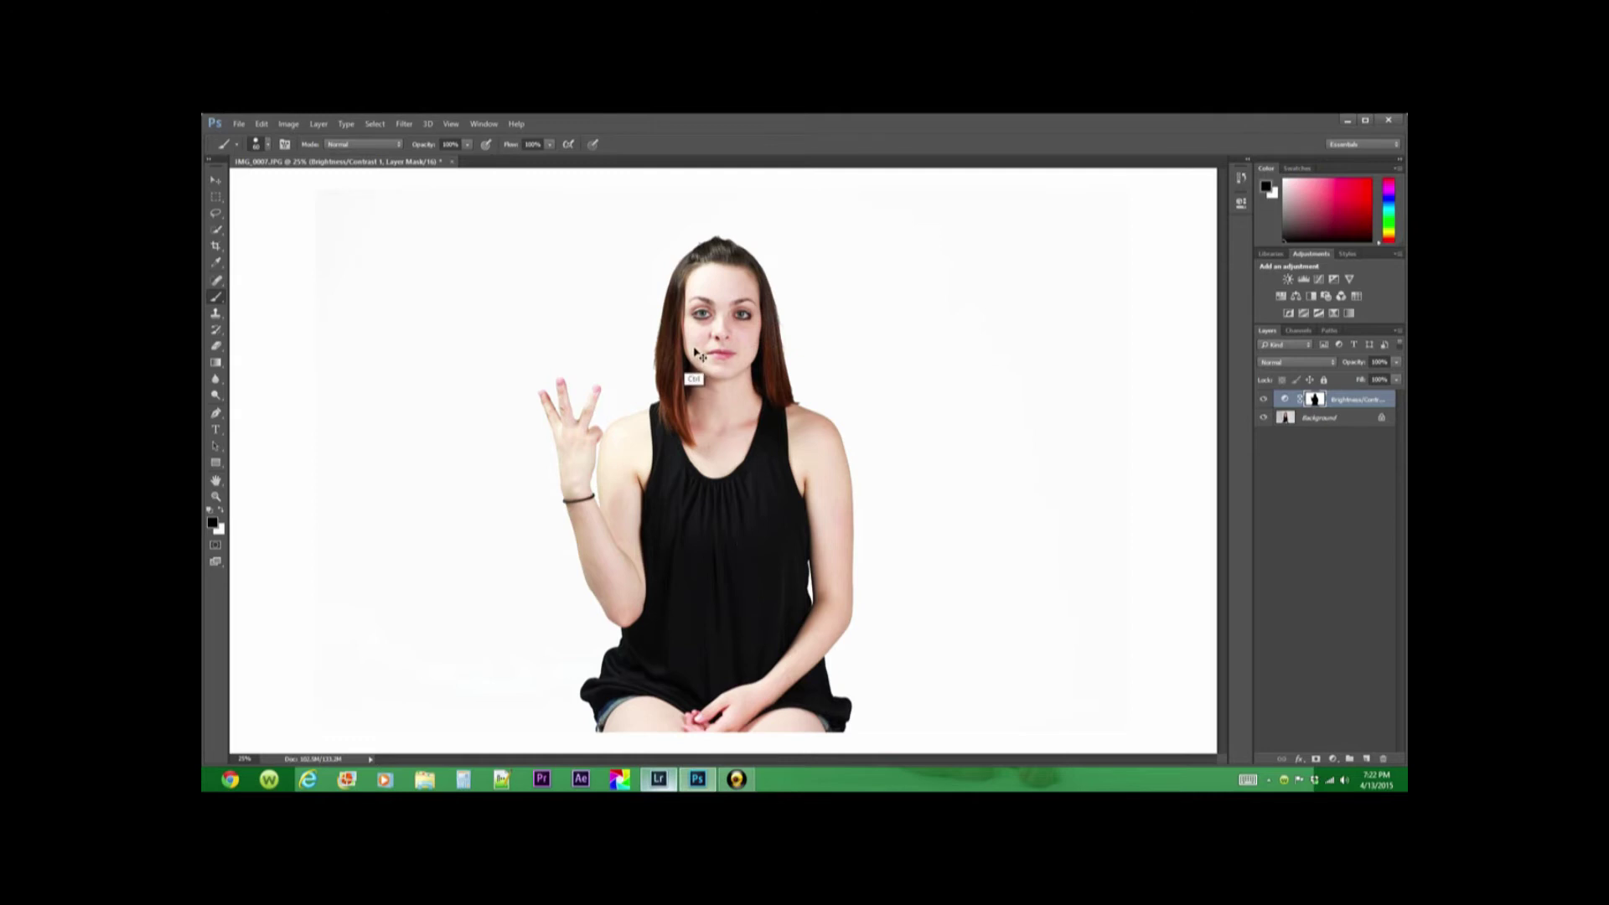
Paint black on the mask along the left edge of the hair with a soft round brush at reduced flow
key(ctrl)
ctrl+click(662, 348)
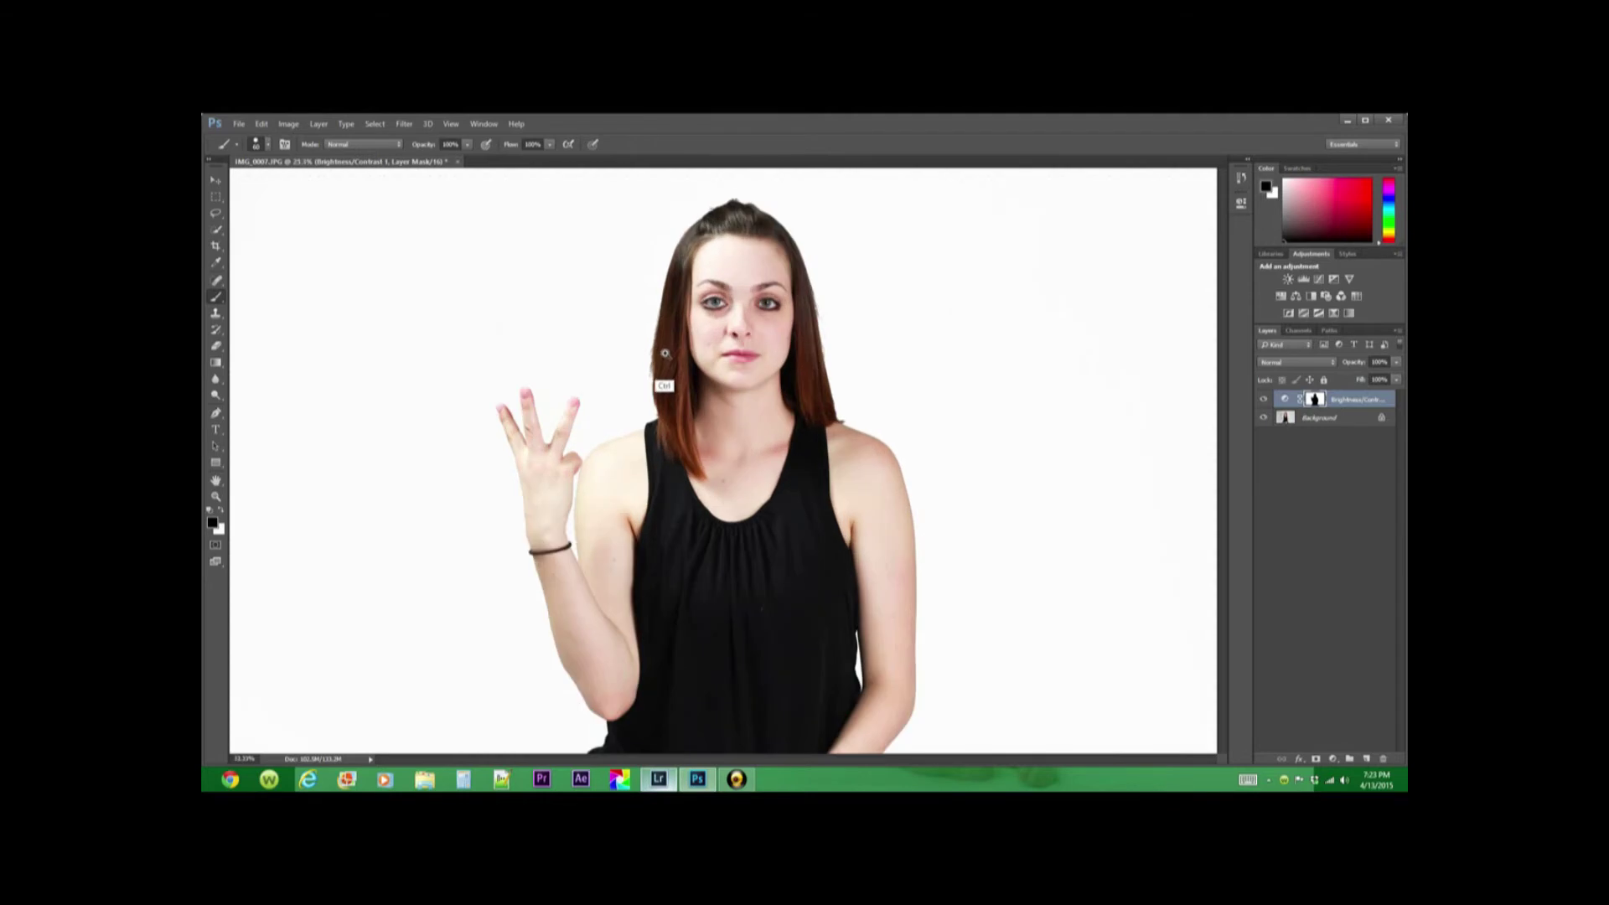
ctrl+click(664, 354)
ctrl+click(664, 361)
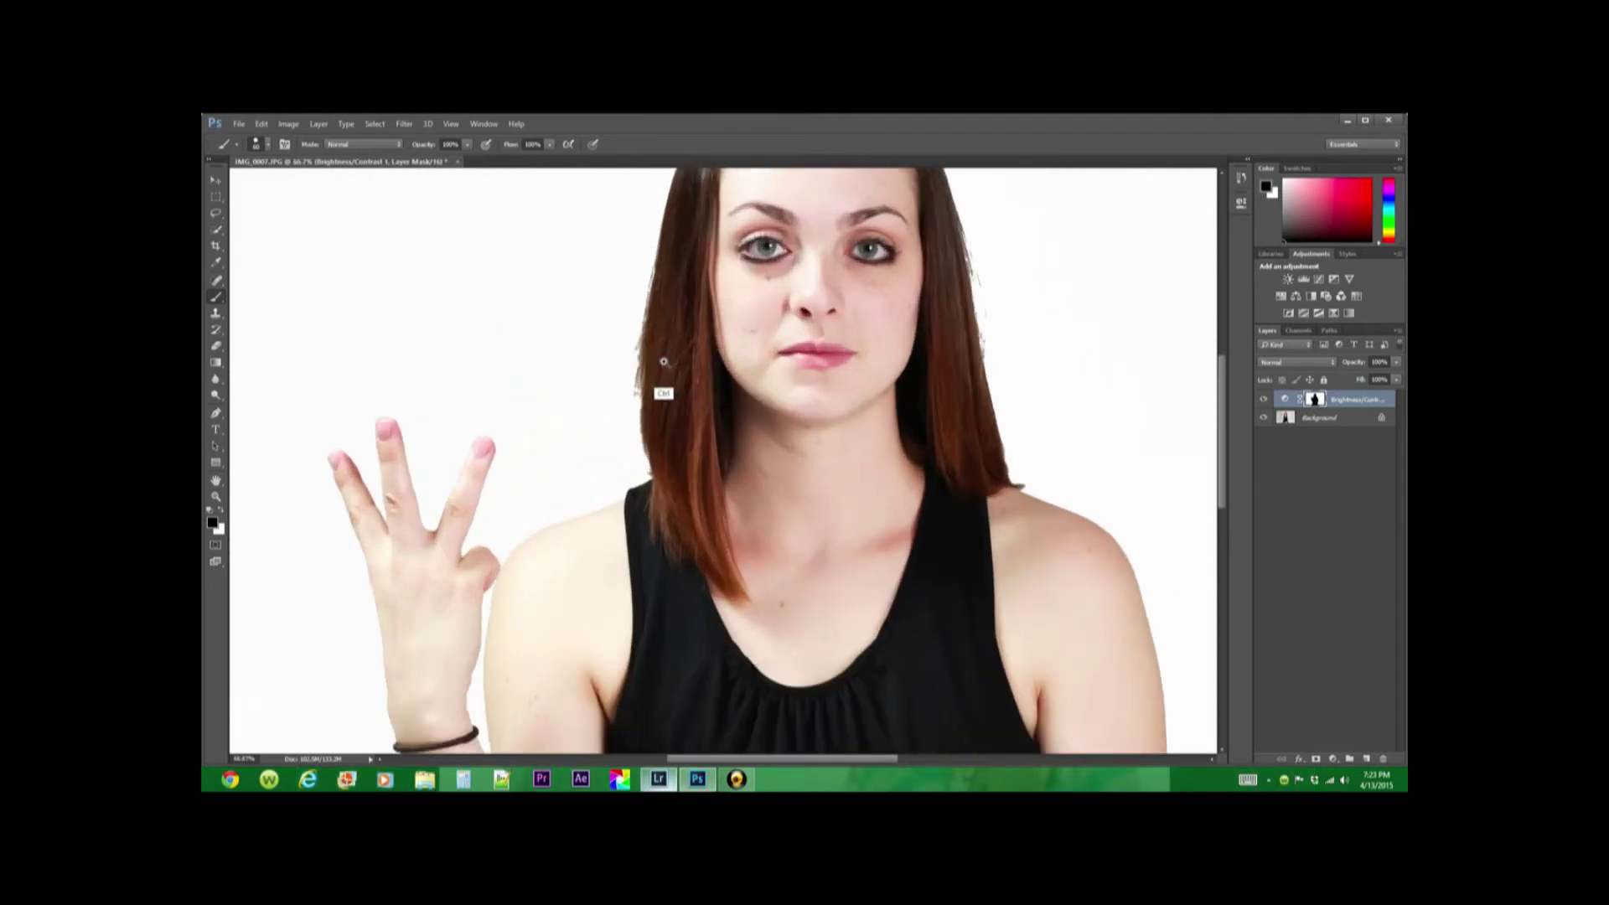
ctrl+click(664, 362)
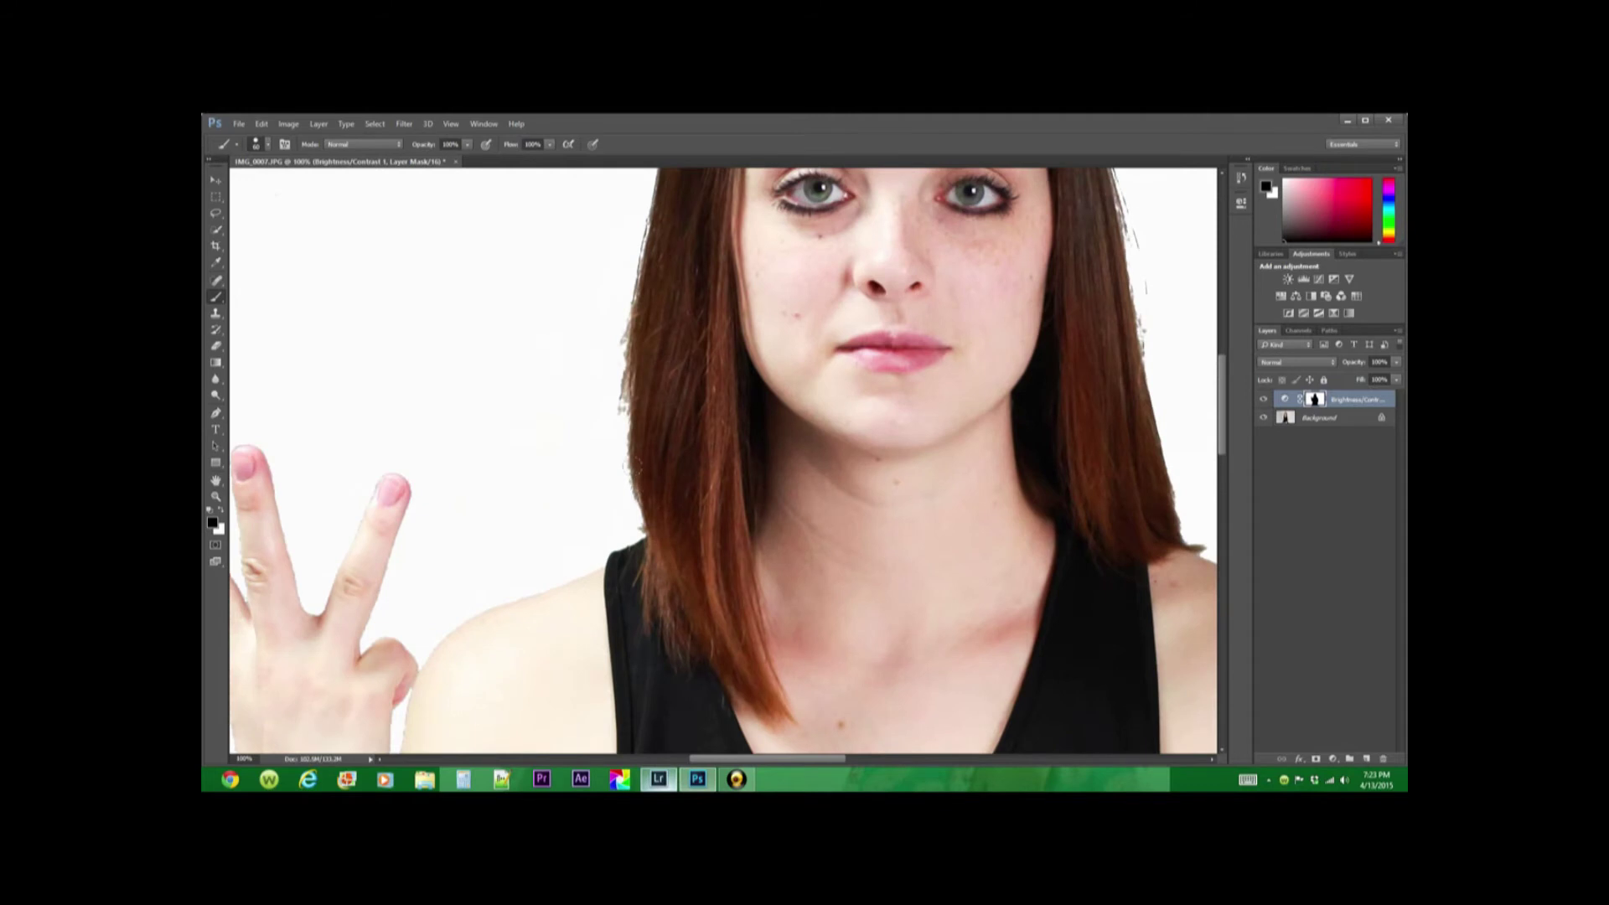
click(267, 146)
click(233, 269)
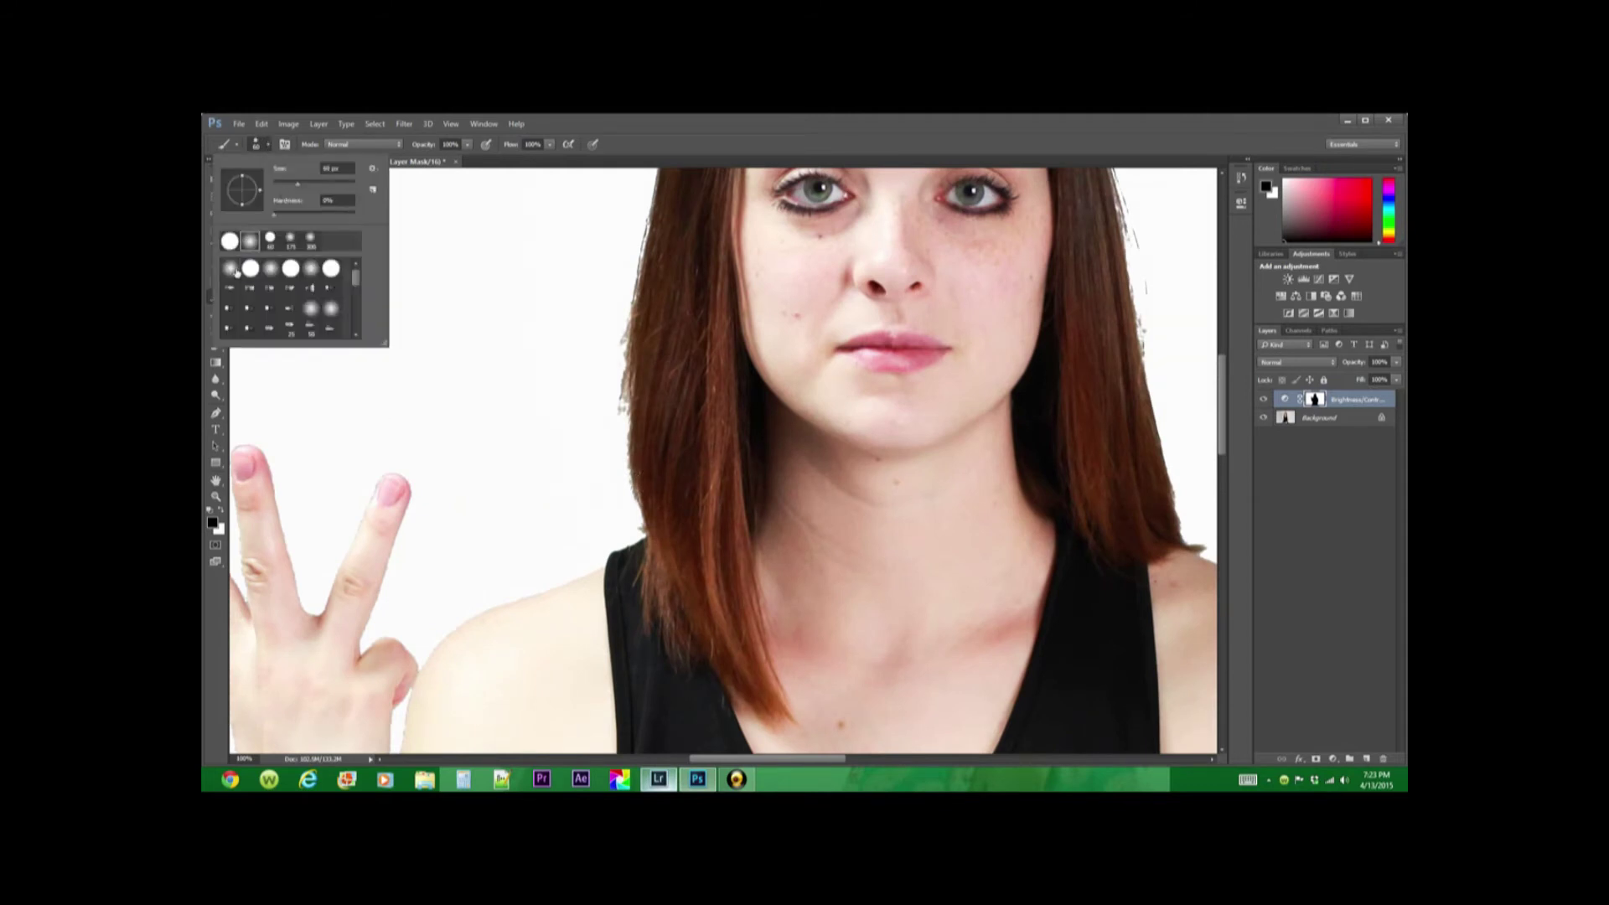
mouse_move(550, 146)
mouse_down()
mouse_move(545, 164)
mouse_move(506, 174)
mouse_up()
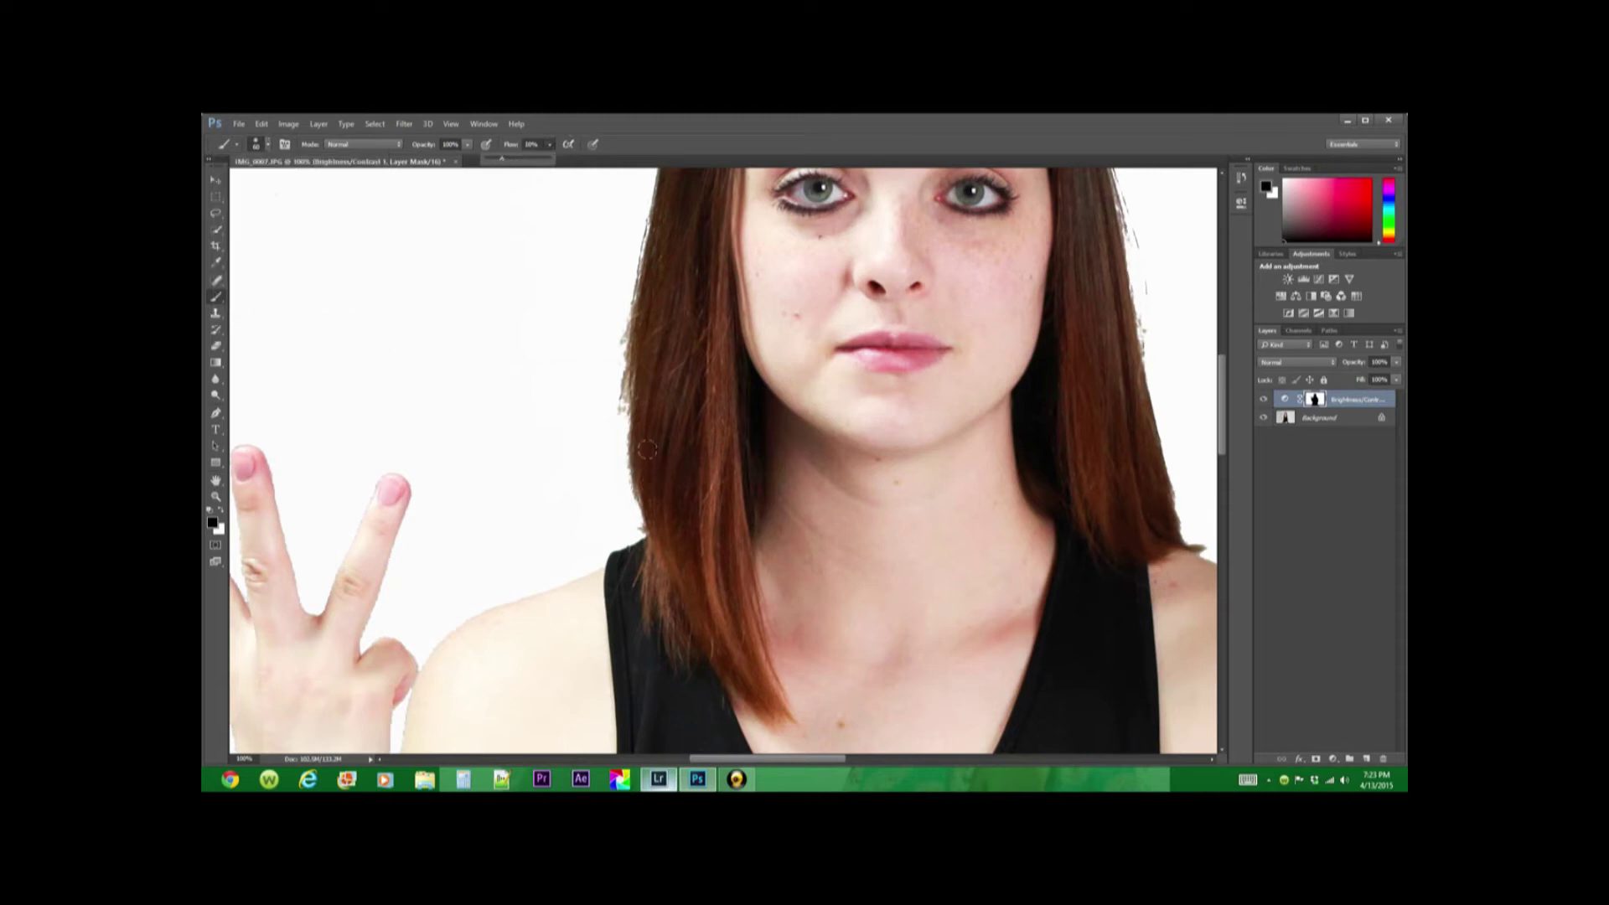
mouse_move(622, 392)
mouse_down()
mouse_move(627, 478)
mouse_move(639, 451)
mouse_up()
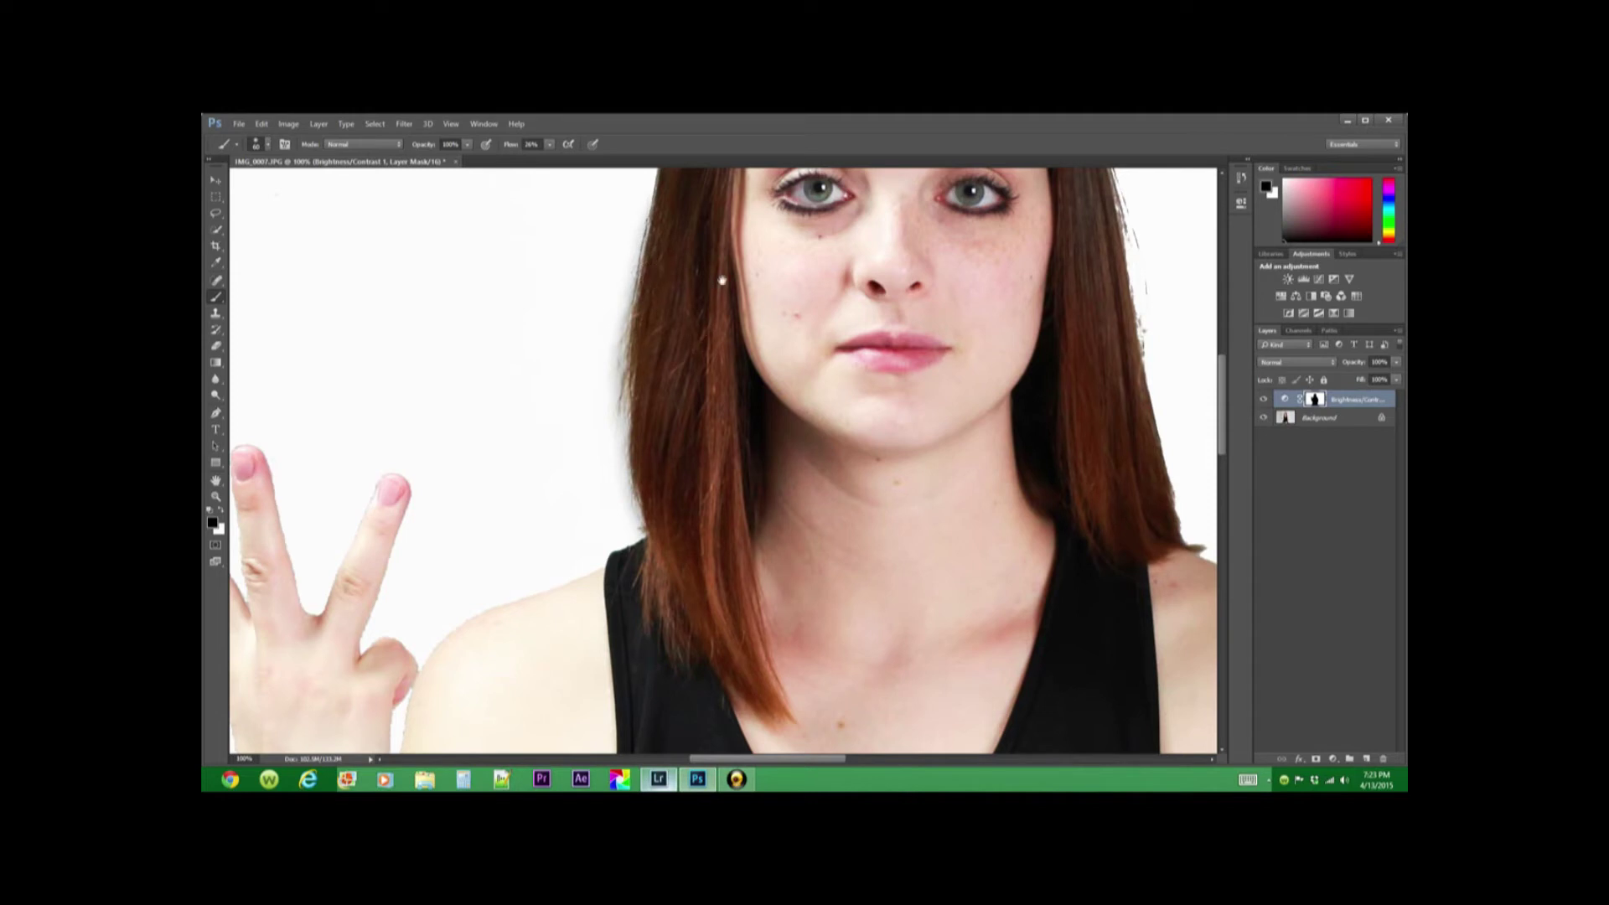
Brush black on the mask around the top of the head and down the right edge of the hair
mouse_move(741, 256)
mouse_down()
mouse_move(728, 329)
mouse_move(664, 459)
mouse_up()
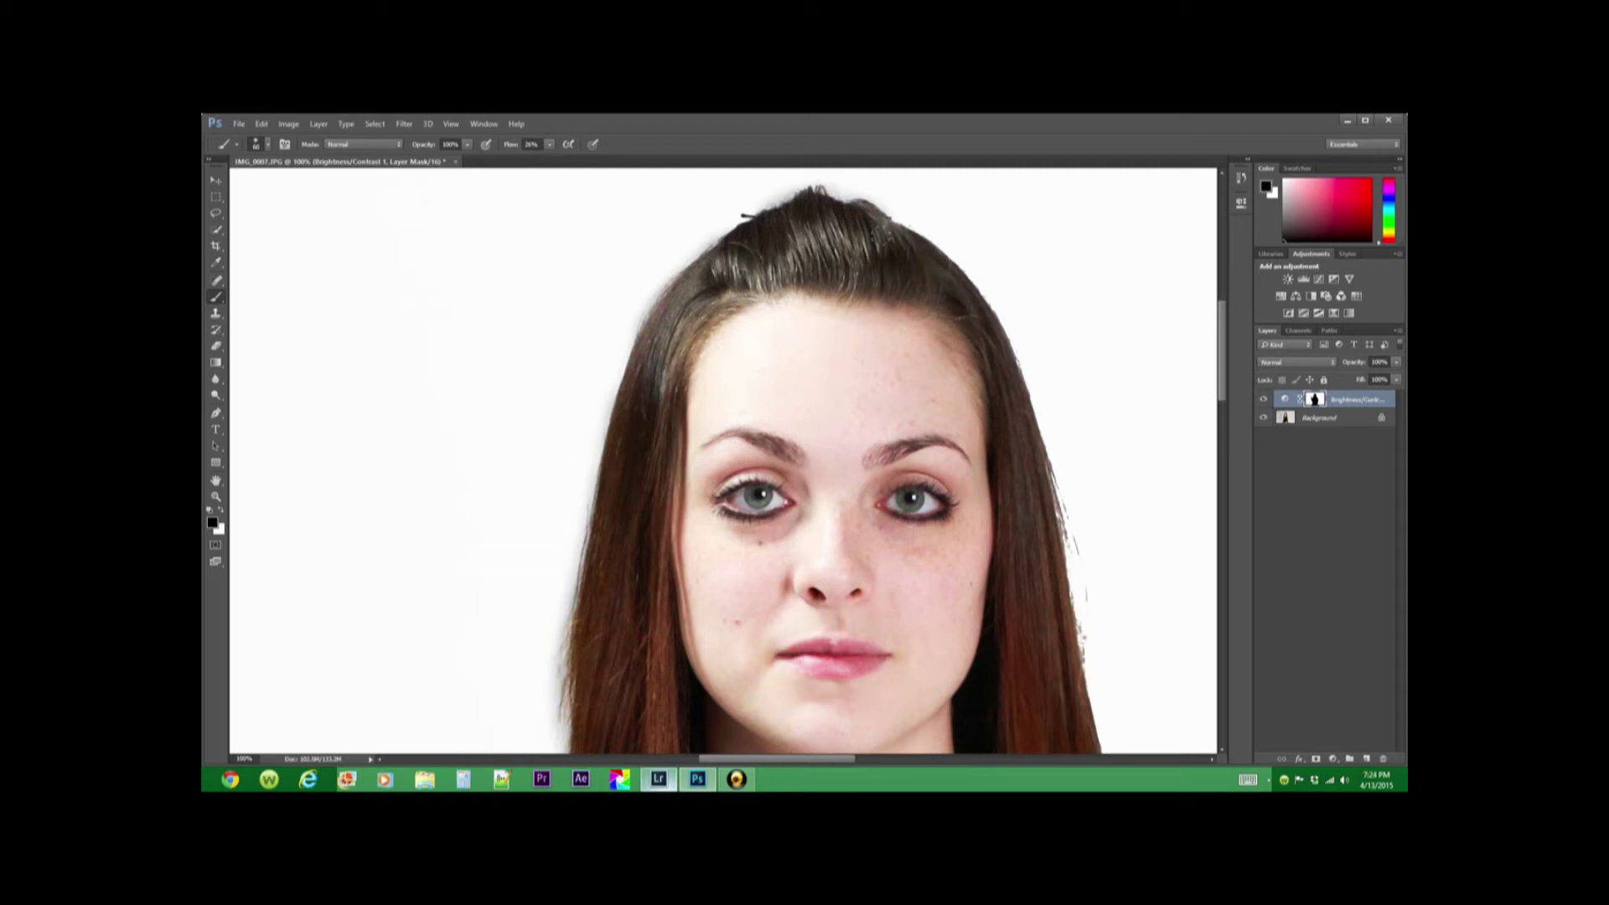
mouse_move(893, 219)
mouse_down()
mouse_move(976, 285)
mouse_move(1021, 373)
mouse_move(1004, 365)
mouse_move(1047, 497)
mouse_move(1034, 588)
mouse_move(1079, 603)
mouse_move(1084, 655)
mouse_up()
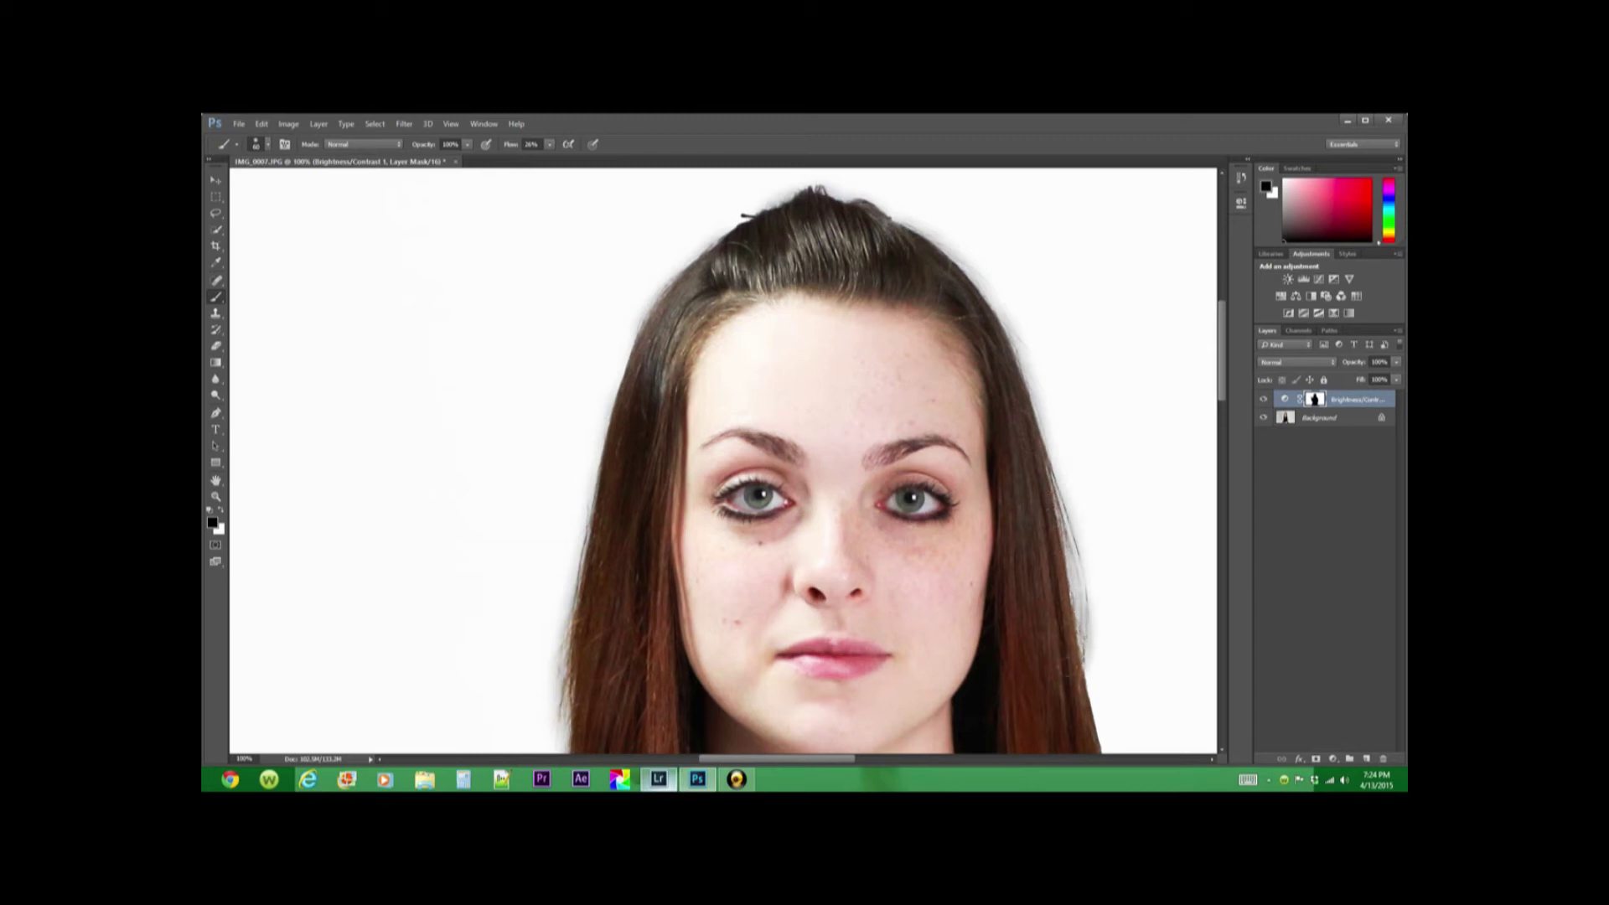
drag(1034, 671, 989, 537)
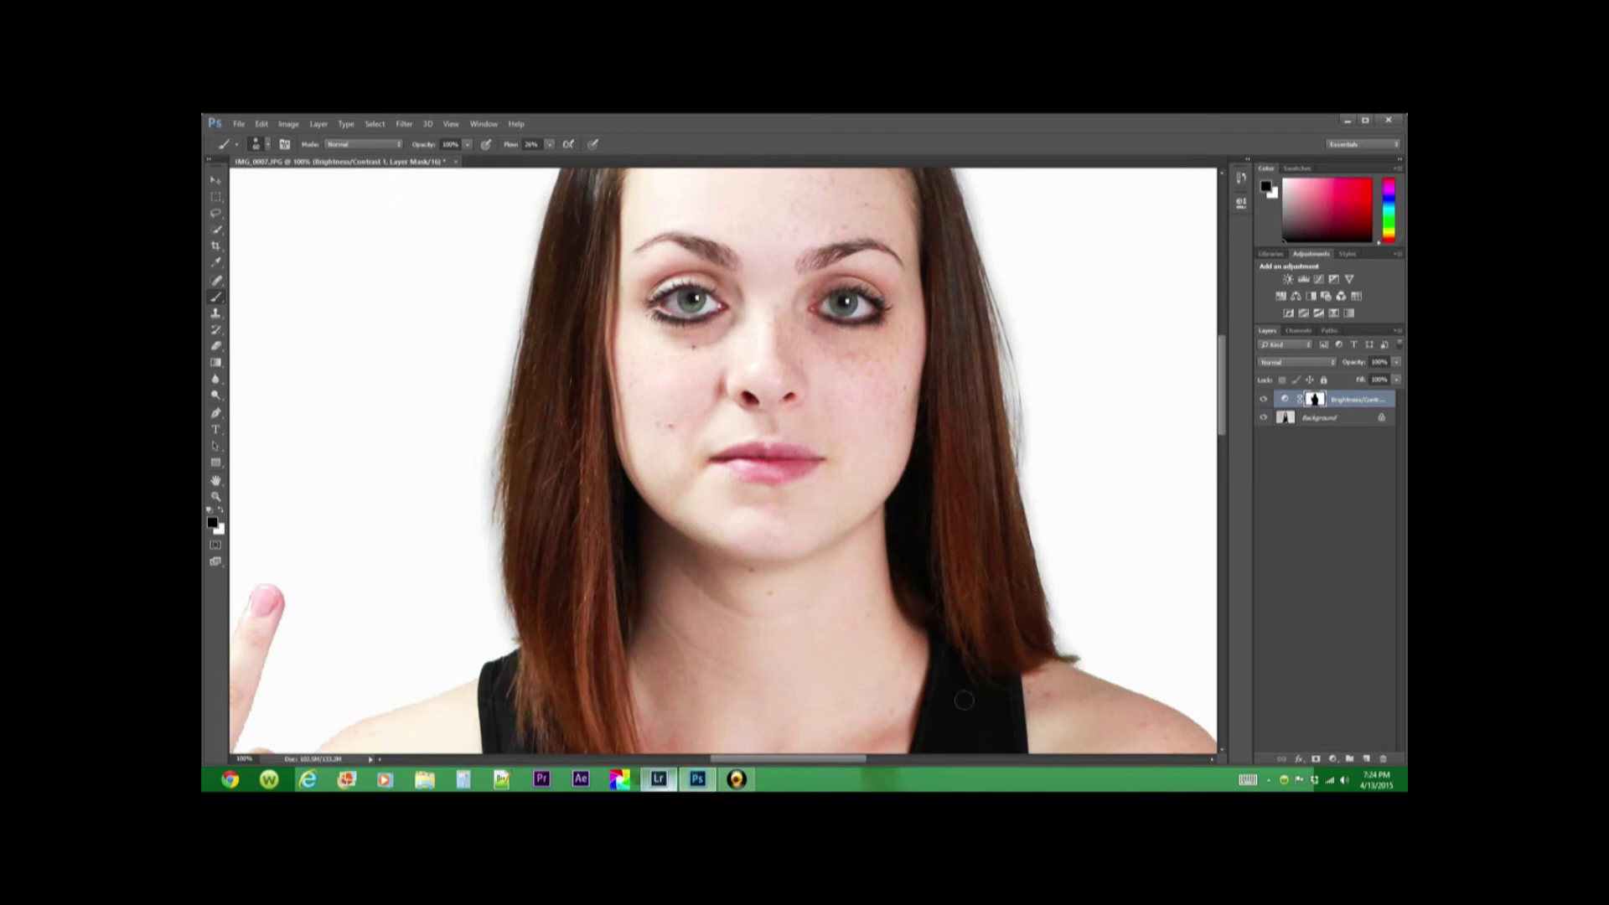
drag(954, 616, 766, 517)
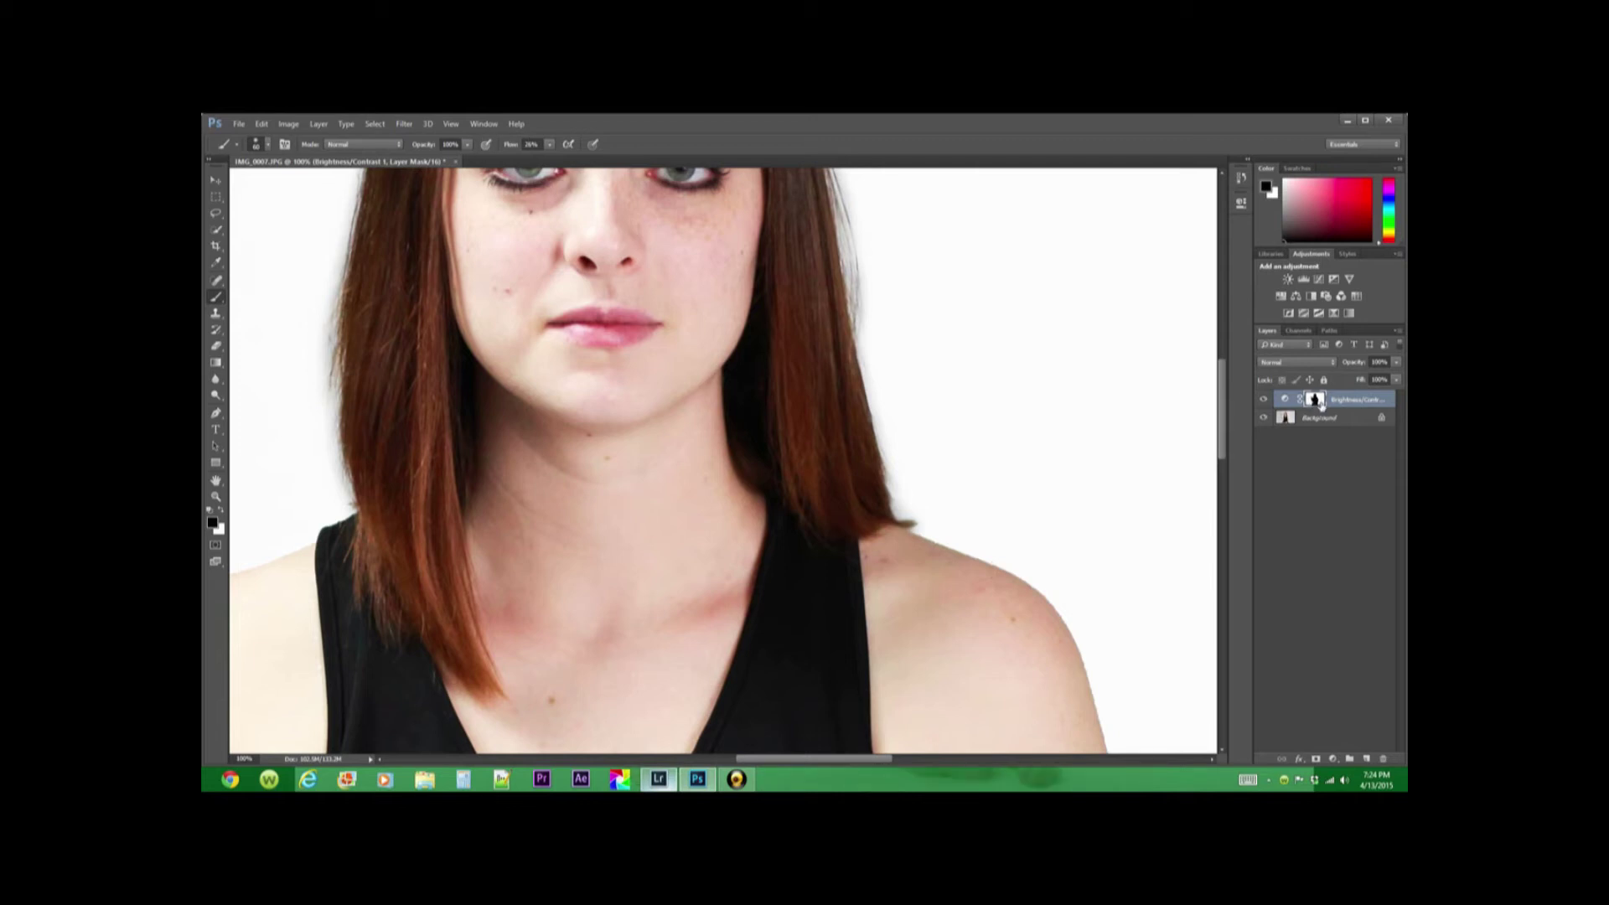
Apply a Gaussian Blur with a radius of about 2 pixels to the Brightness/Contrast layer's mask
click(406, 125)
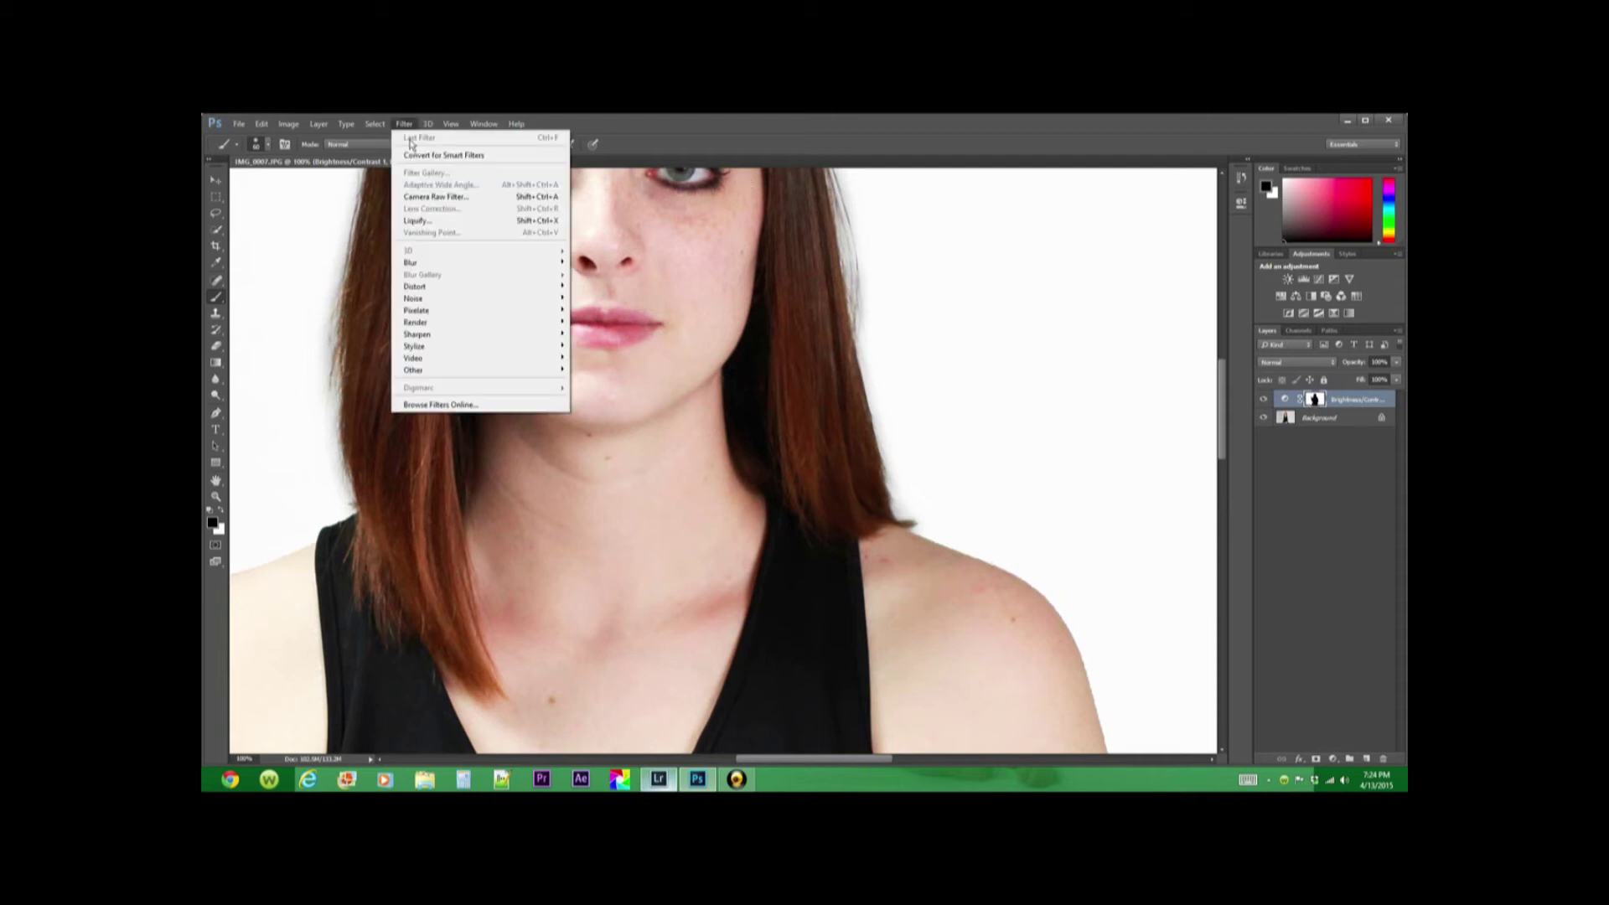
mouse_move(430, 265)
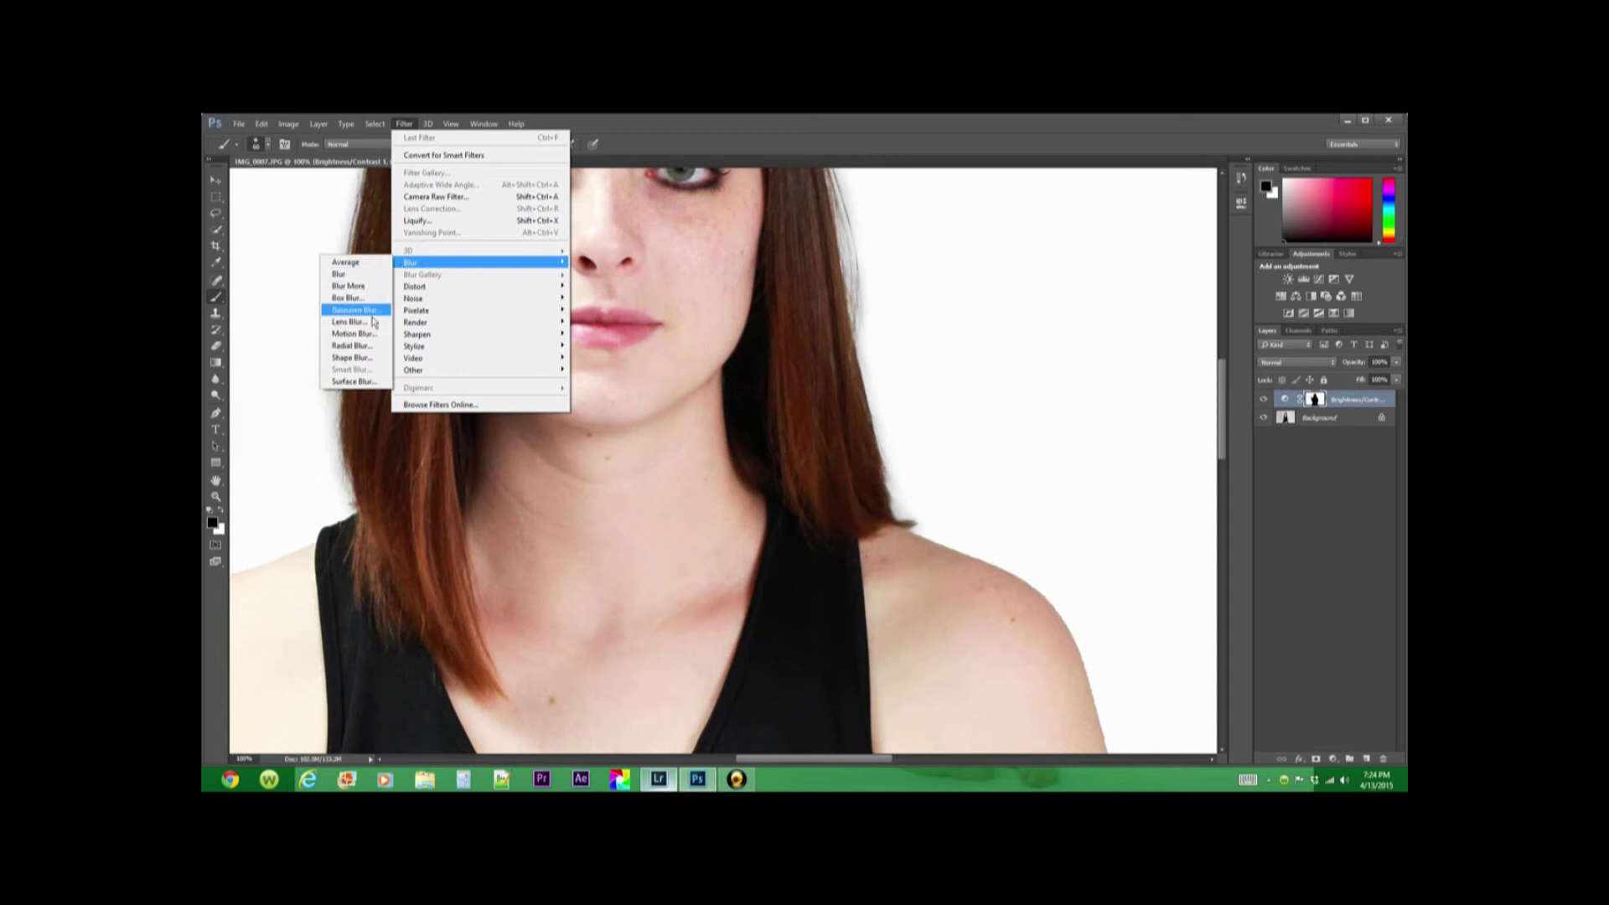
click(375, 313)
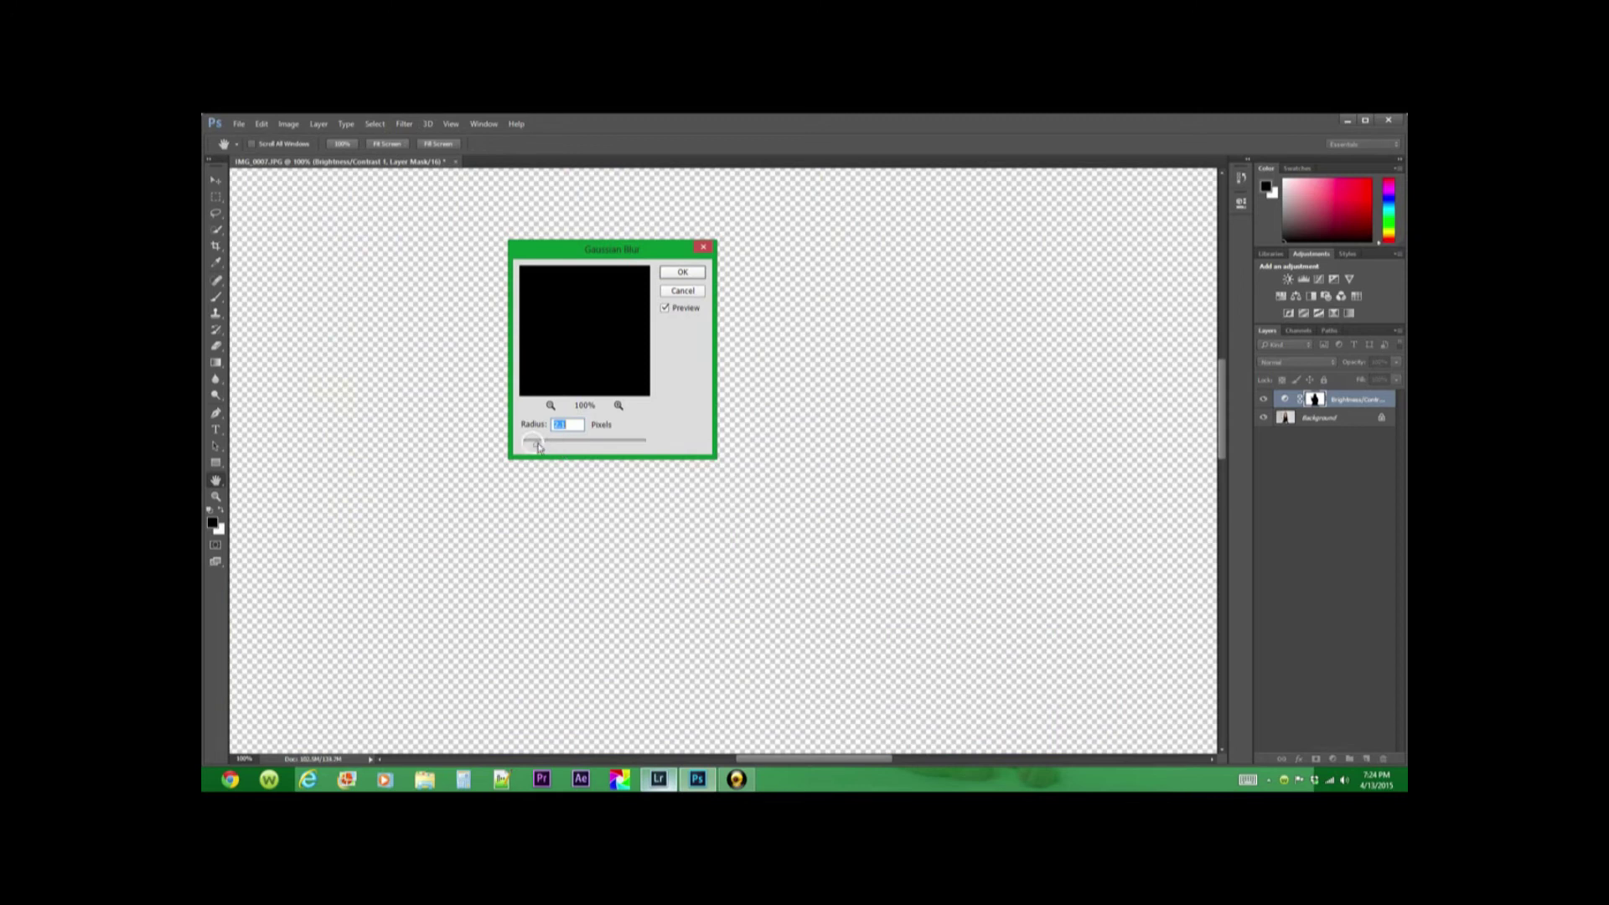
click(538, 446)
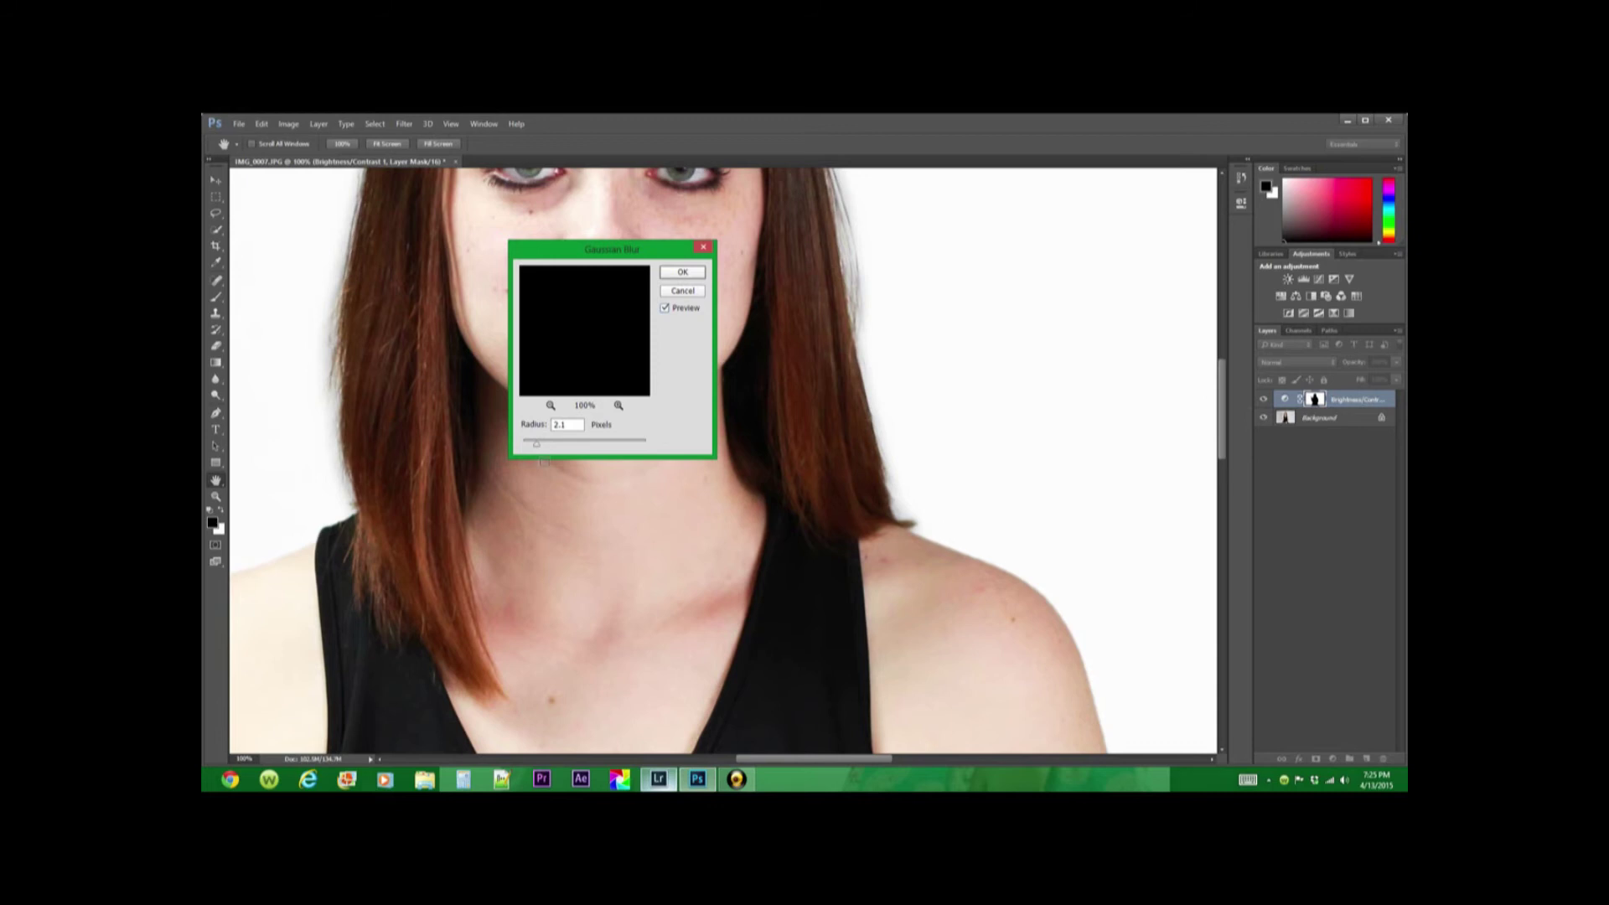
drag(536, 446, 651, 439)
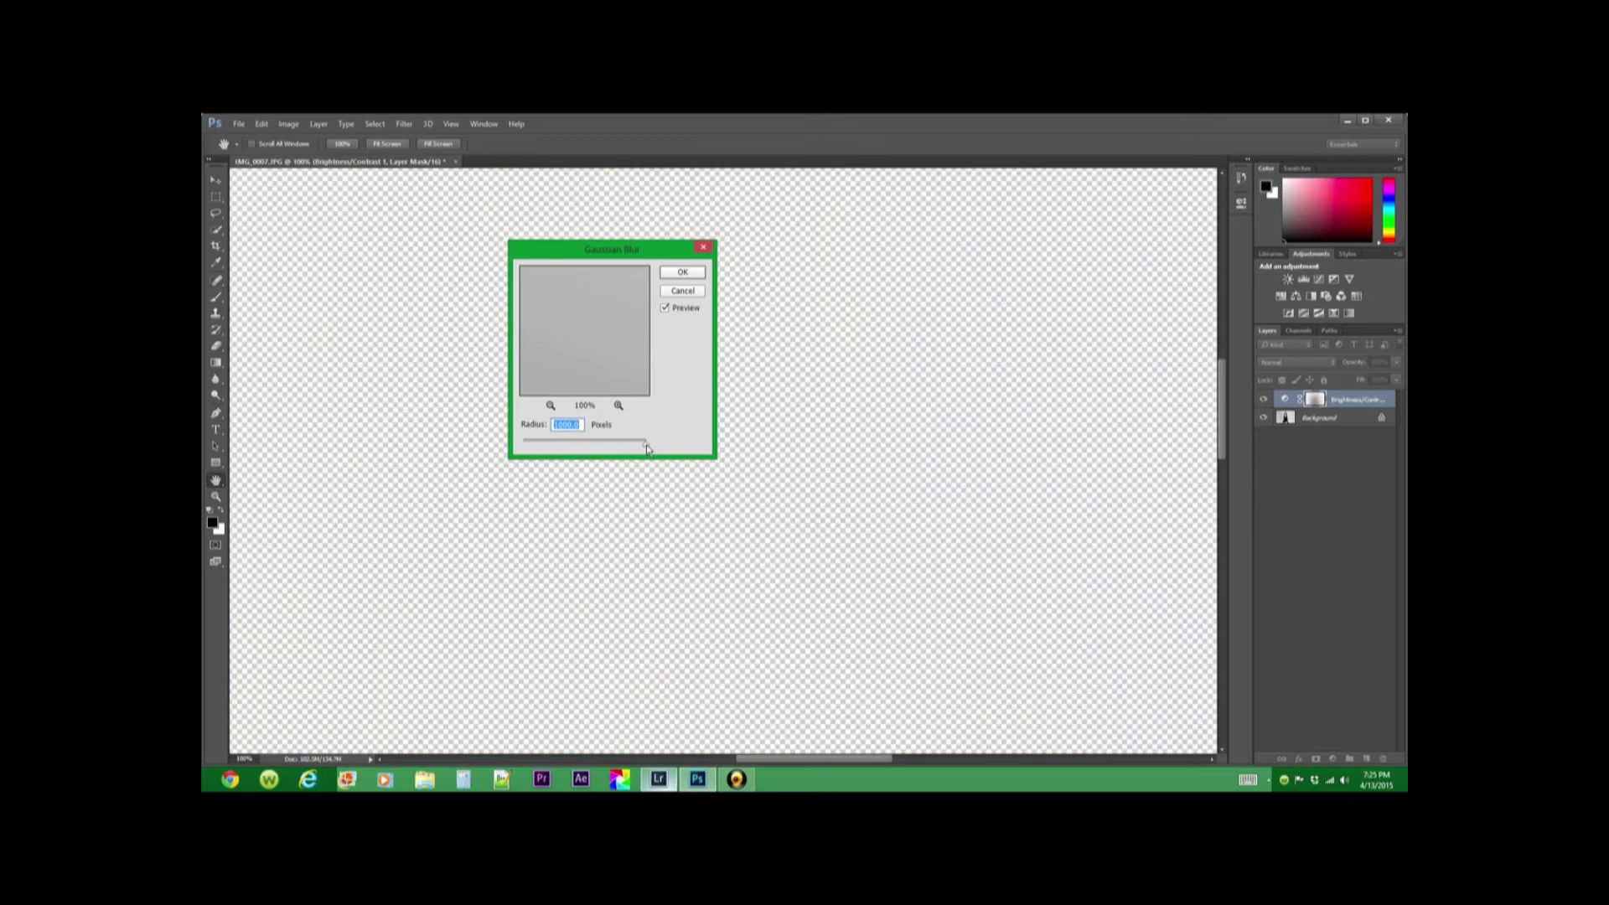
drag(609, 451, 533, 451)
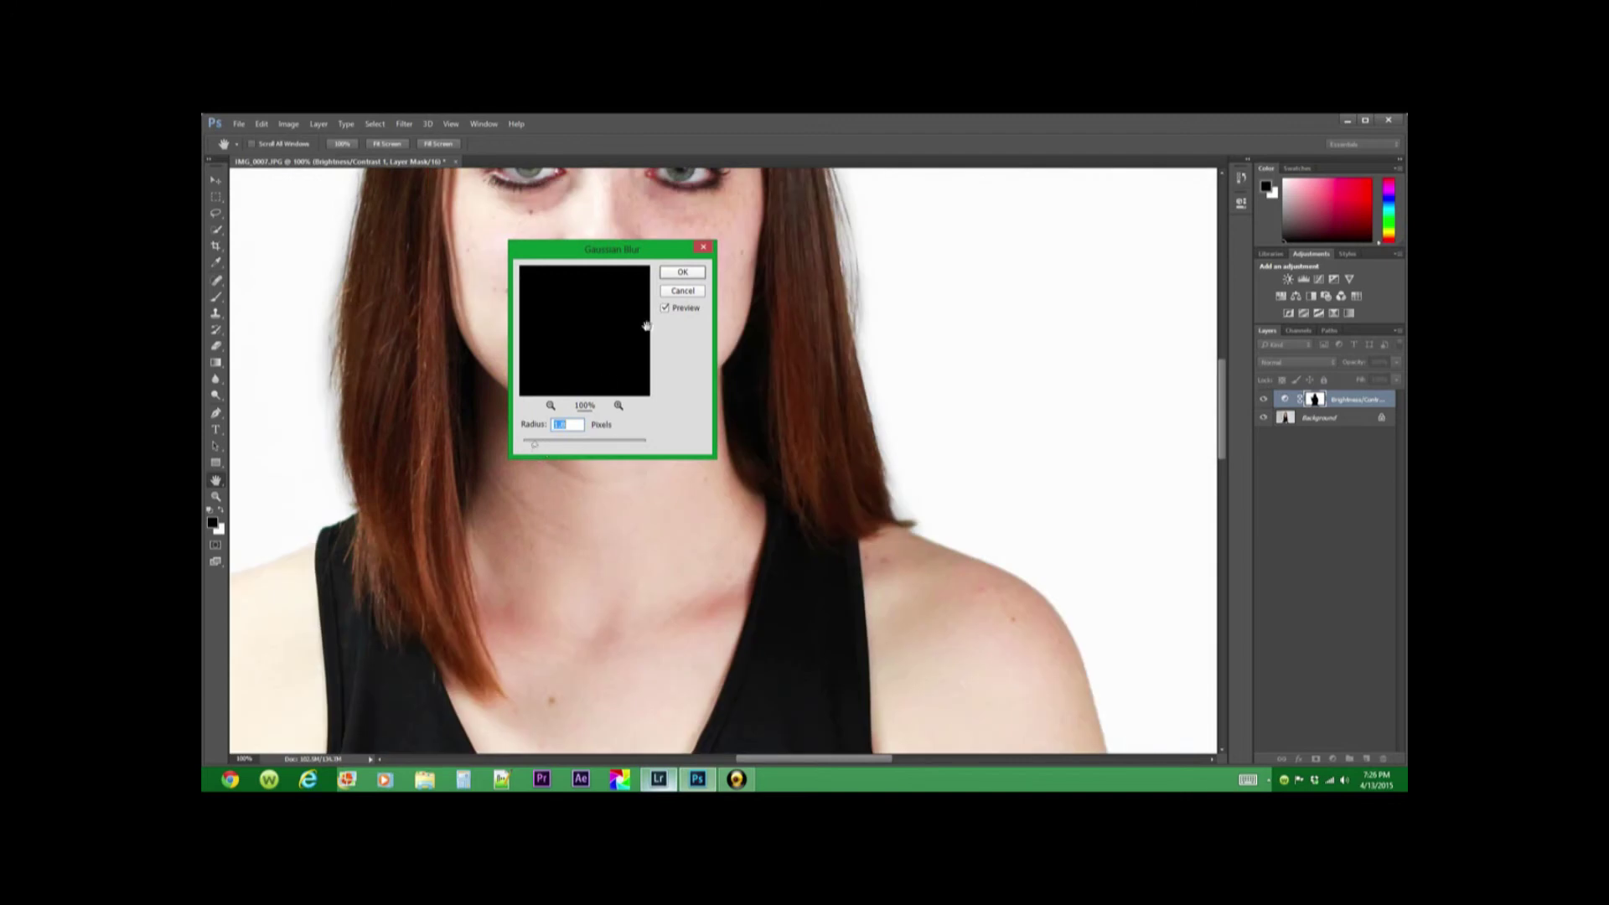
click(682, 273)
key(b)
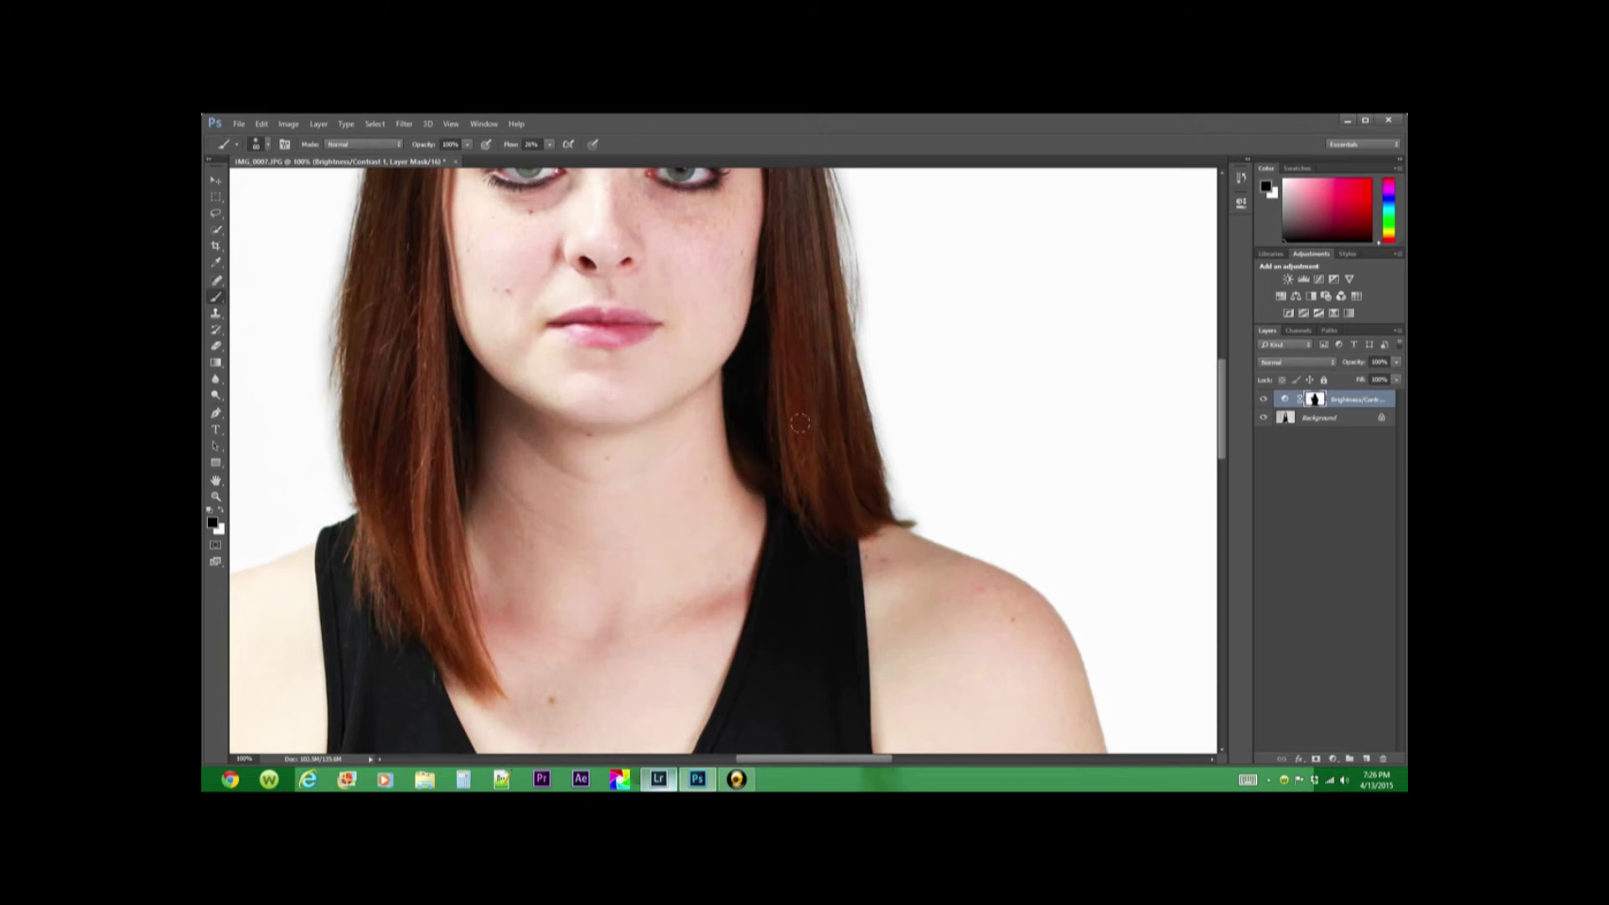
Try the Light Gray canvas surround around the whole photo, then switch it back to Custom
key(ctrl)
drag(740, 451, 683, 453)
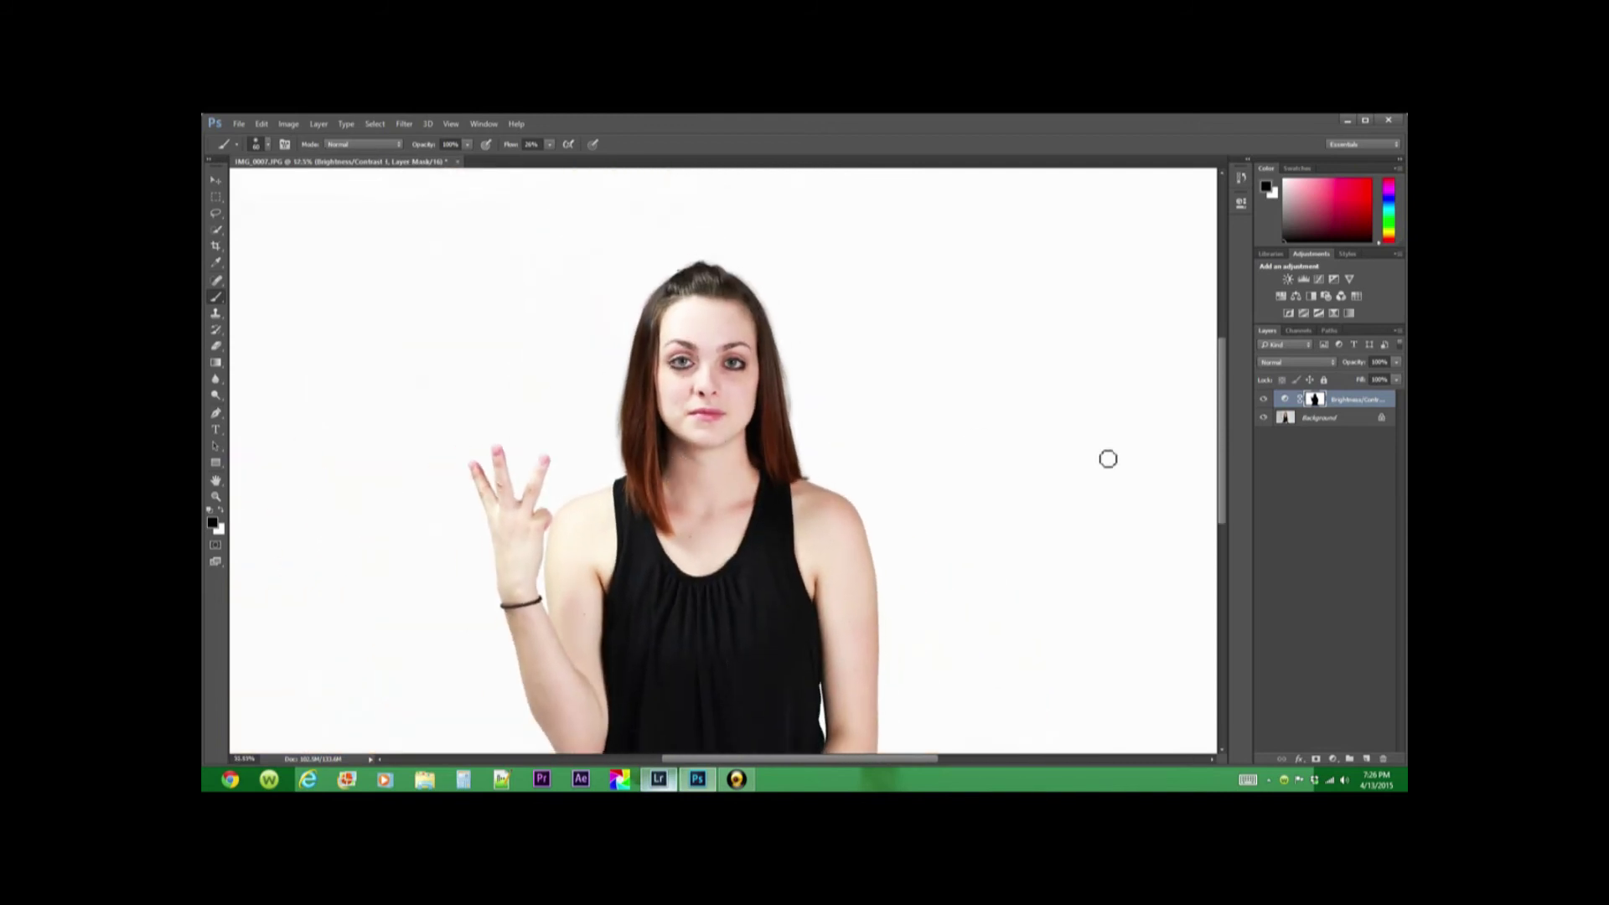
drag(1222, 503, 1222, 555)
mouse_move(764, 474)
mouse_down()
mouse_move(728, 474)
mouse_move(746, 476)
mouse_up()
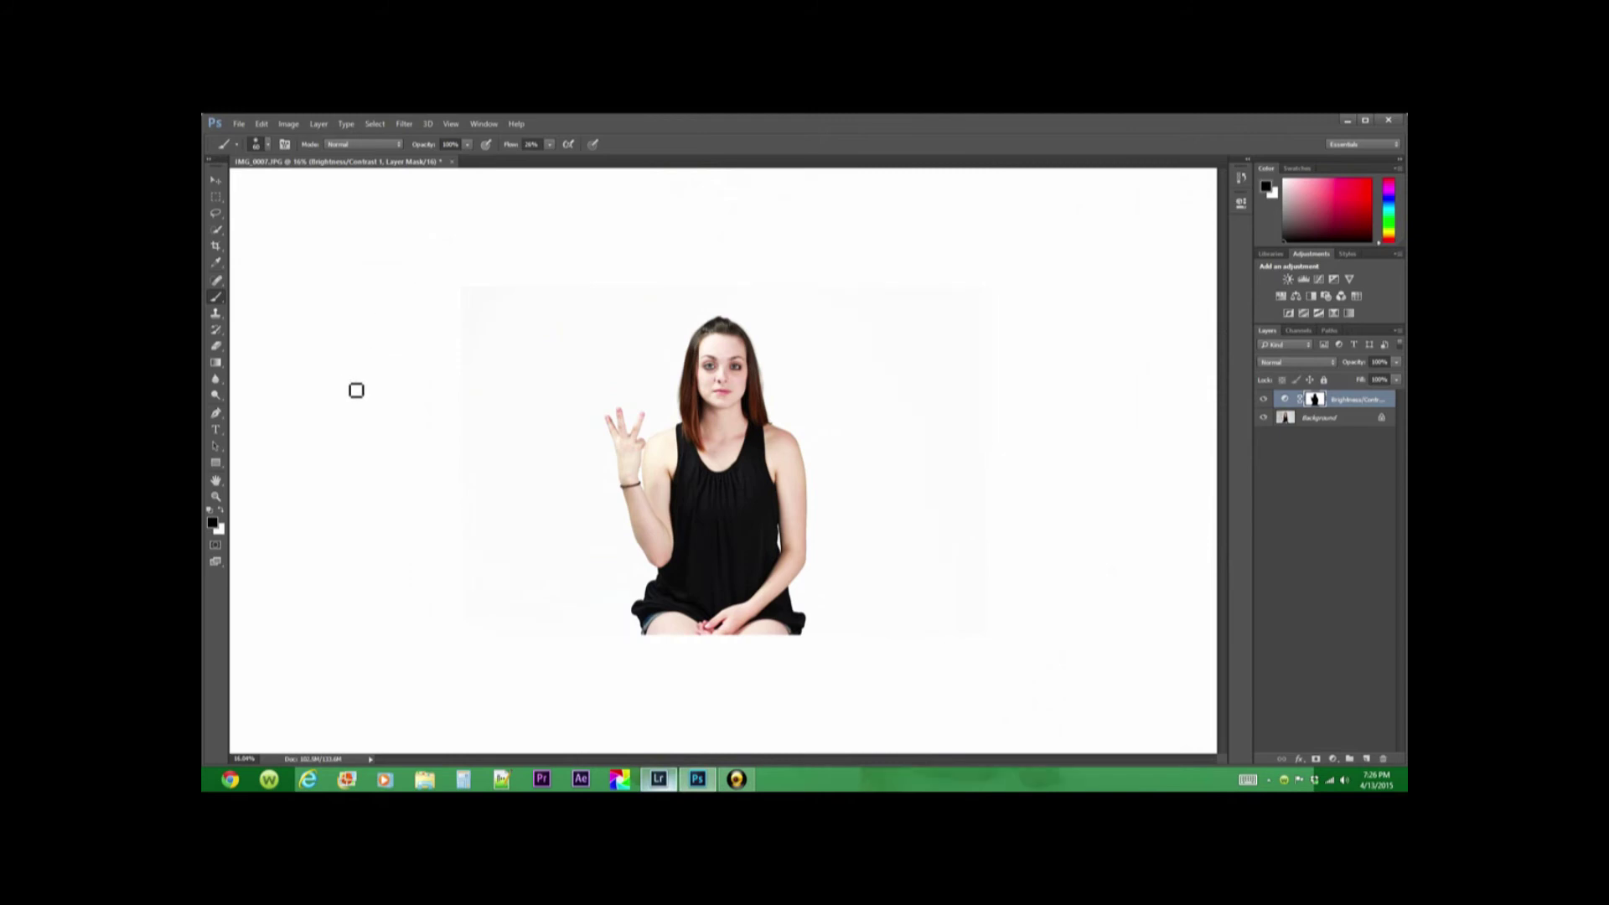
right_click(352, 389)
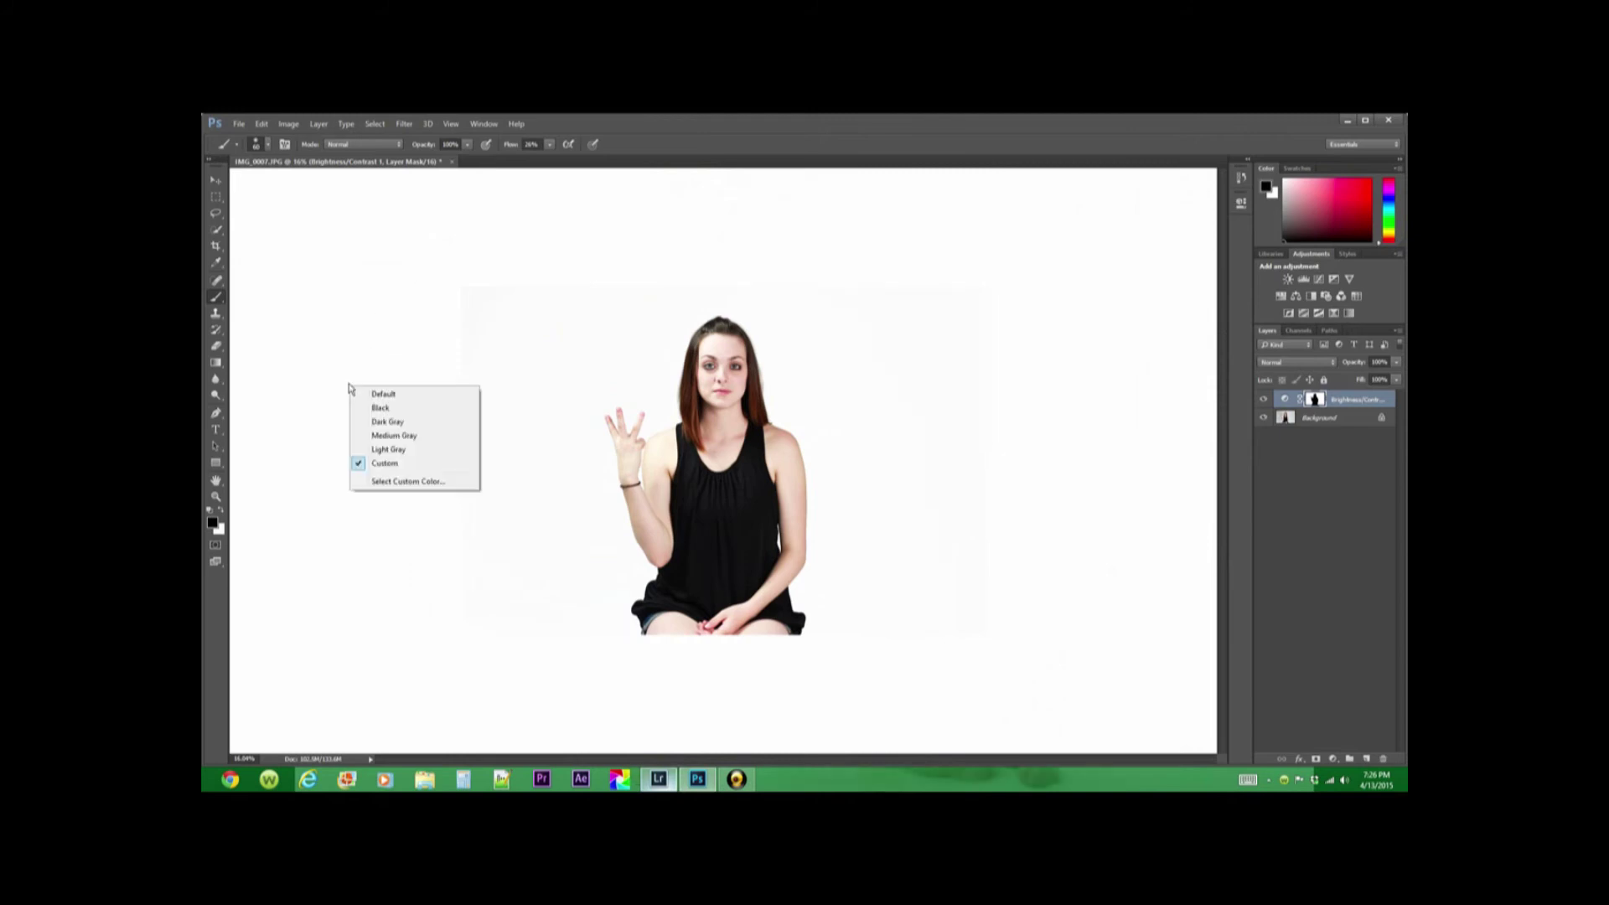
click(396, 450)
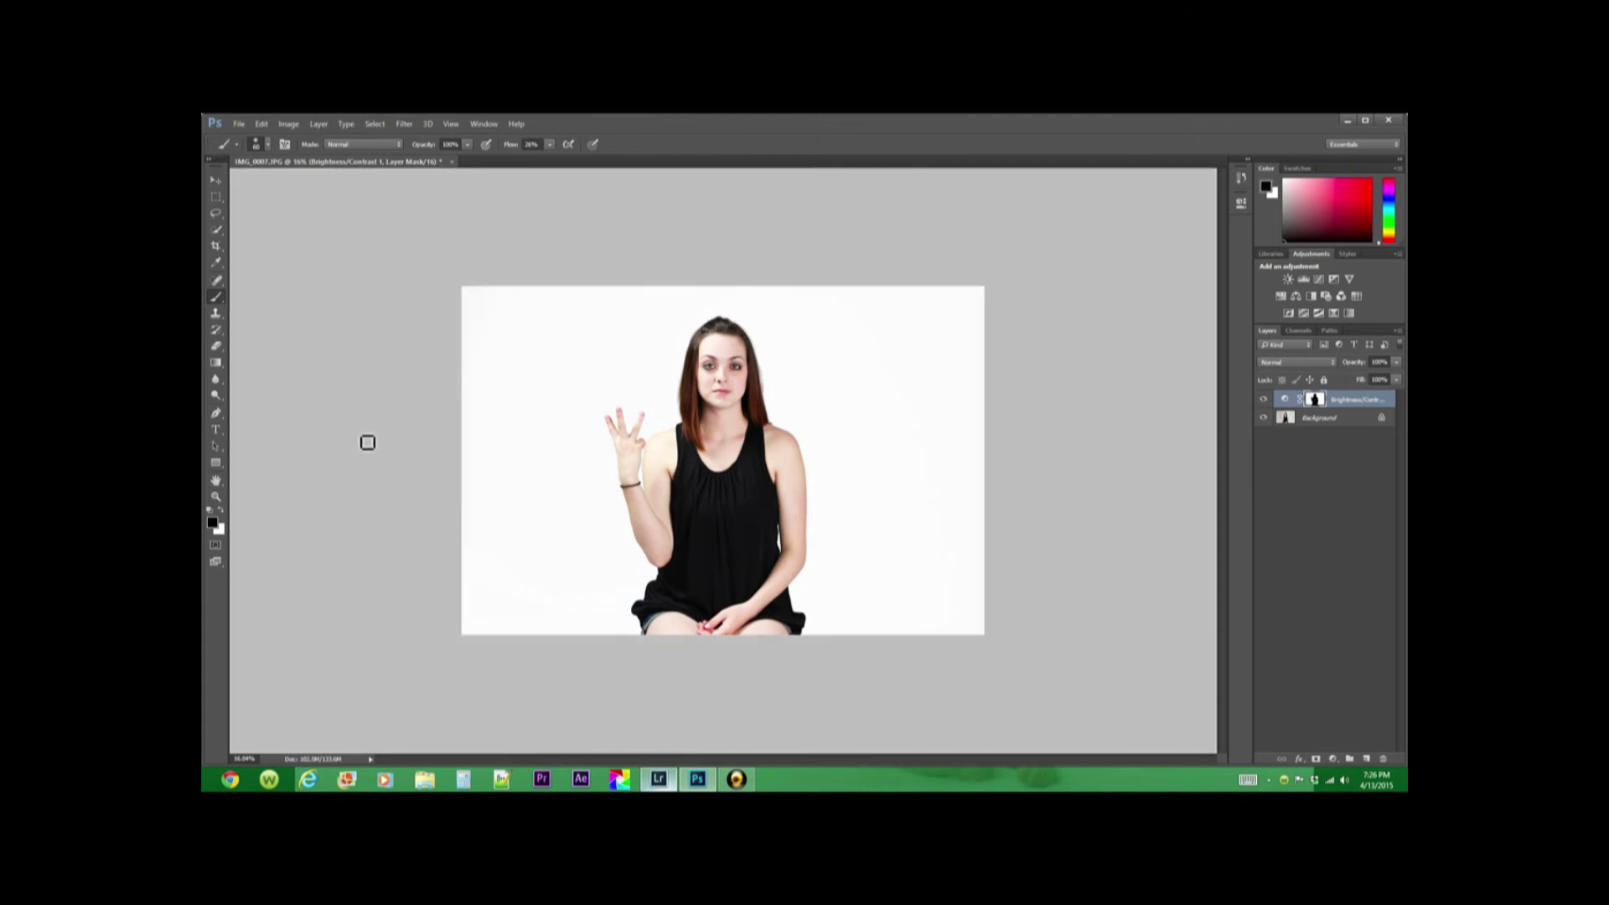
right_click(359, 434)
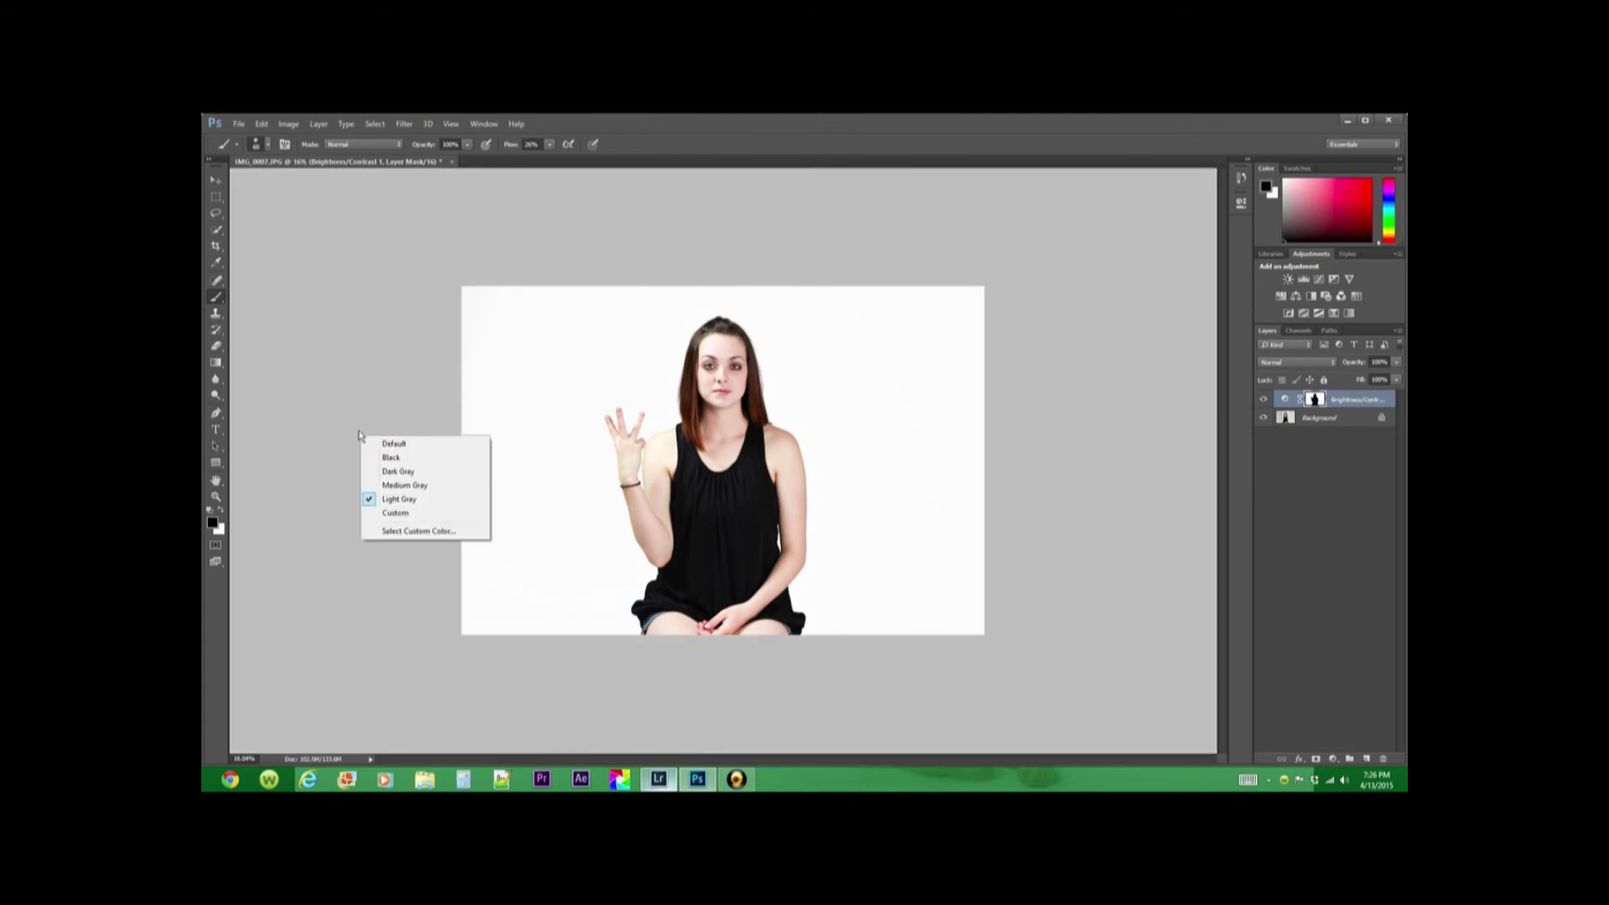
click(401, 513)
Set the custom canvas surround color to pure white (RGB 255, 255, 255)
right_click(370, 479)
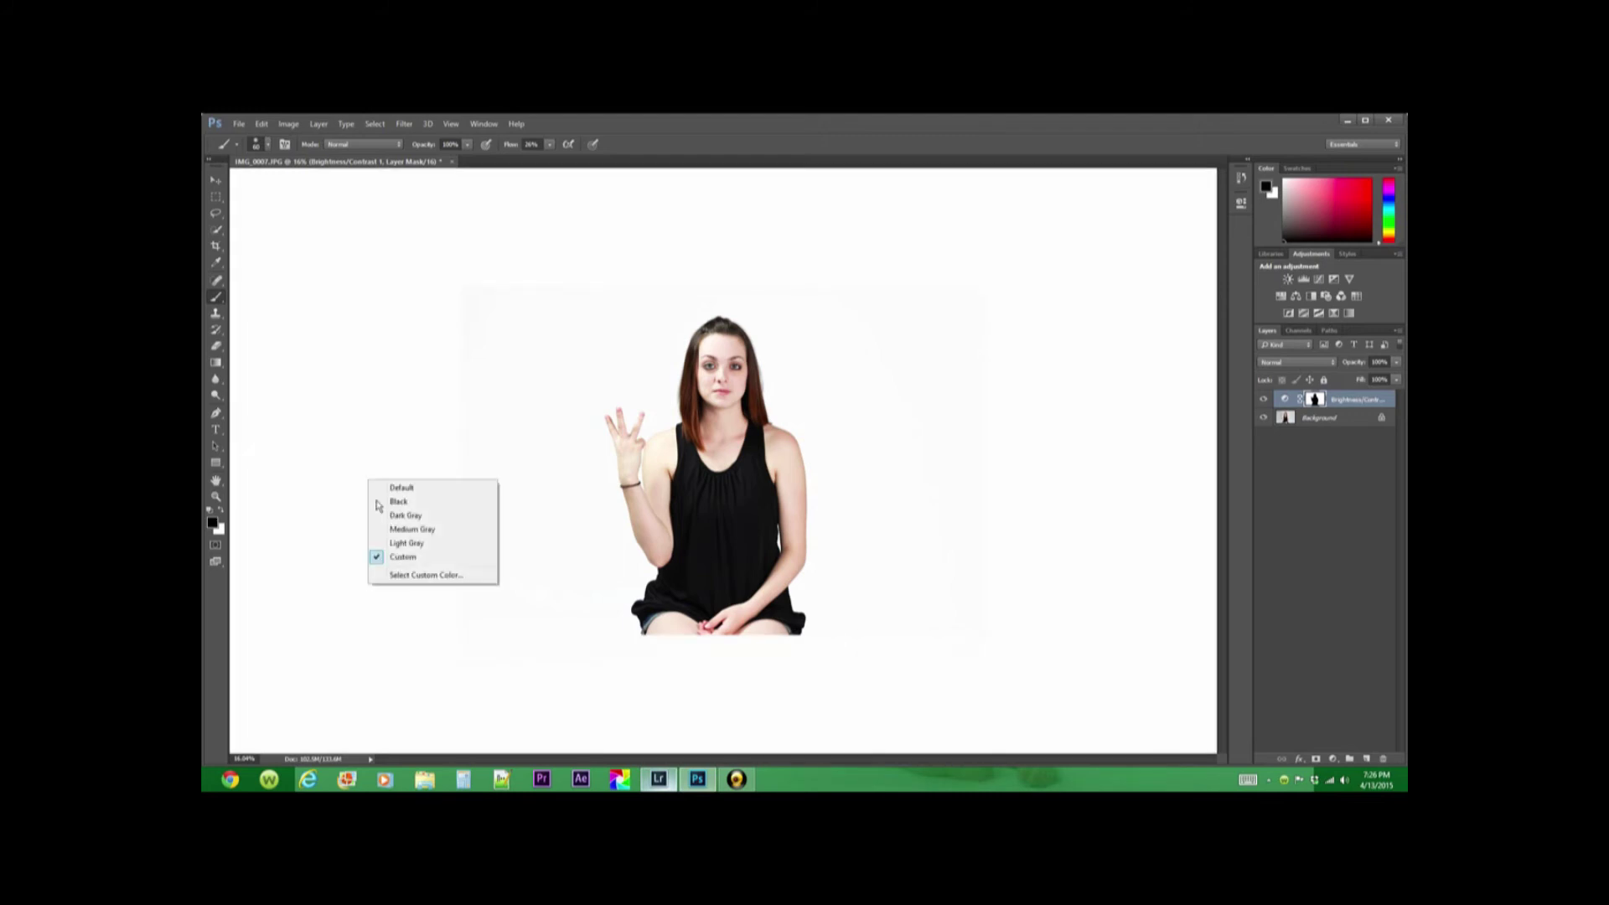
click(417, 577)
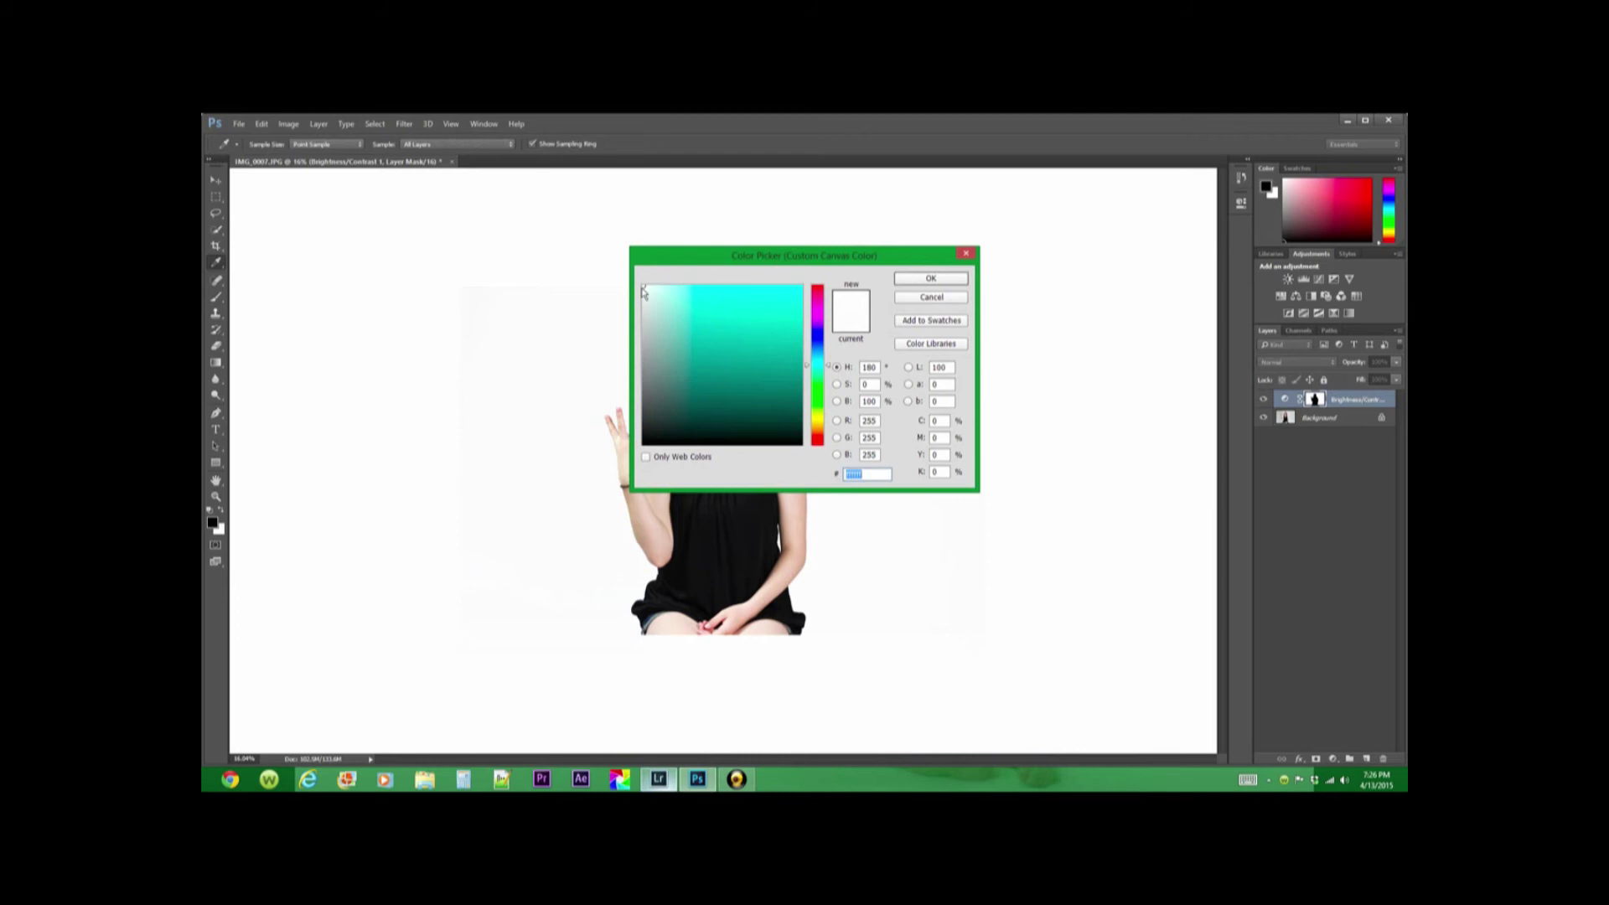
click(929, 280)
key(b)
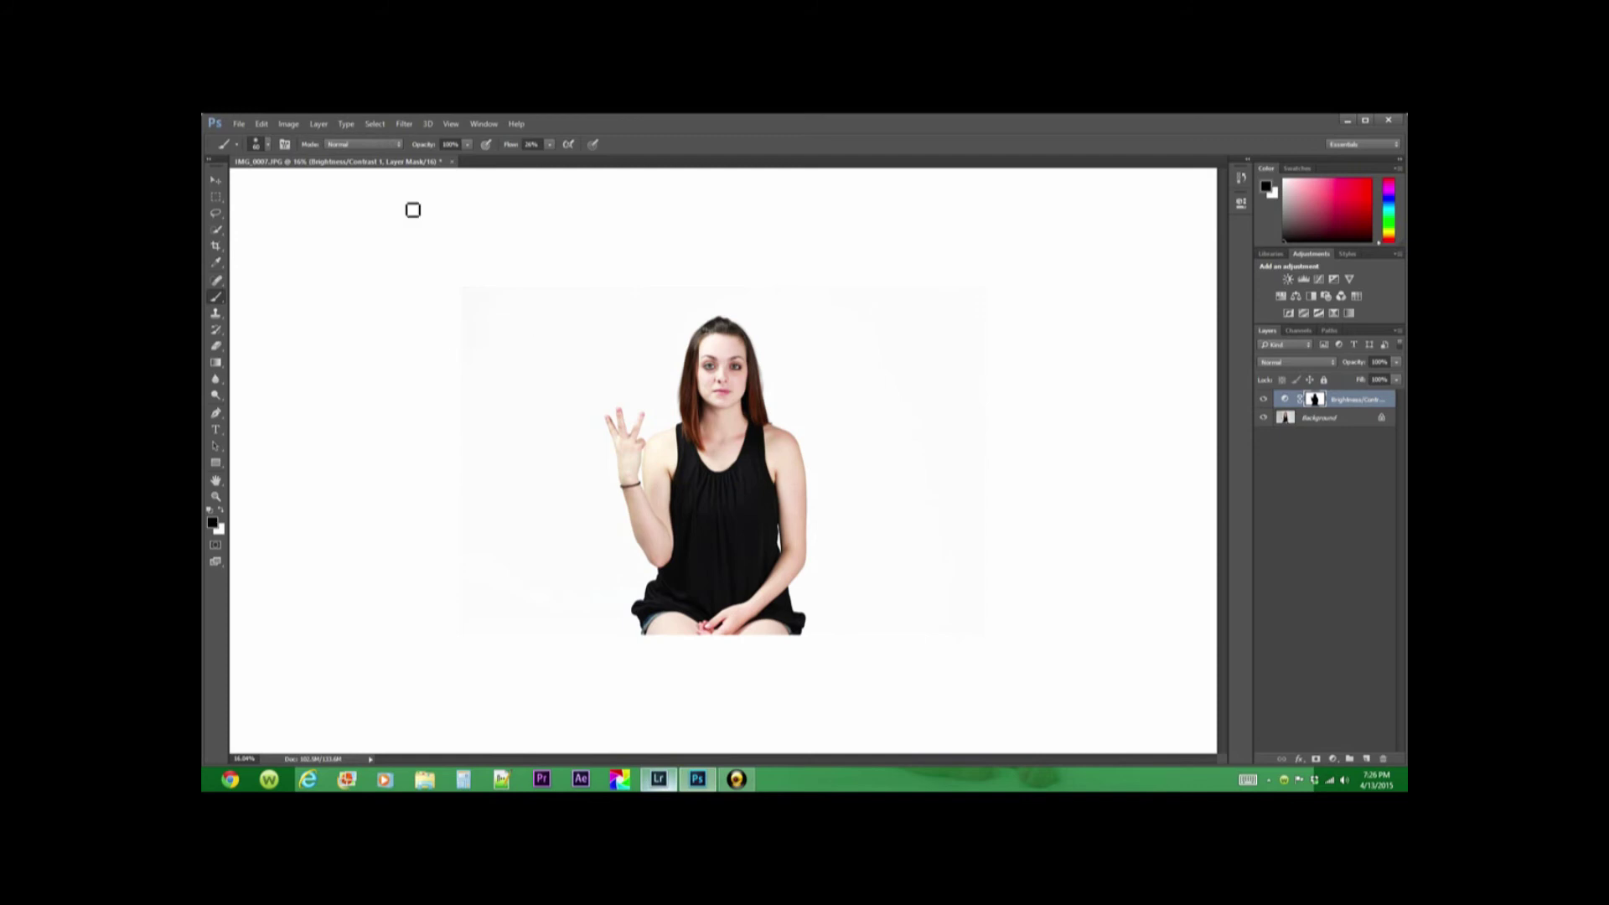
Try a Drop Shadow border for Standard Screen Mode in the Interface preferences, then set it back to None
click(261, 124)
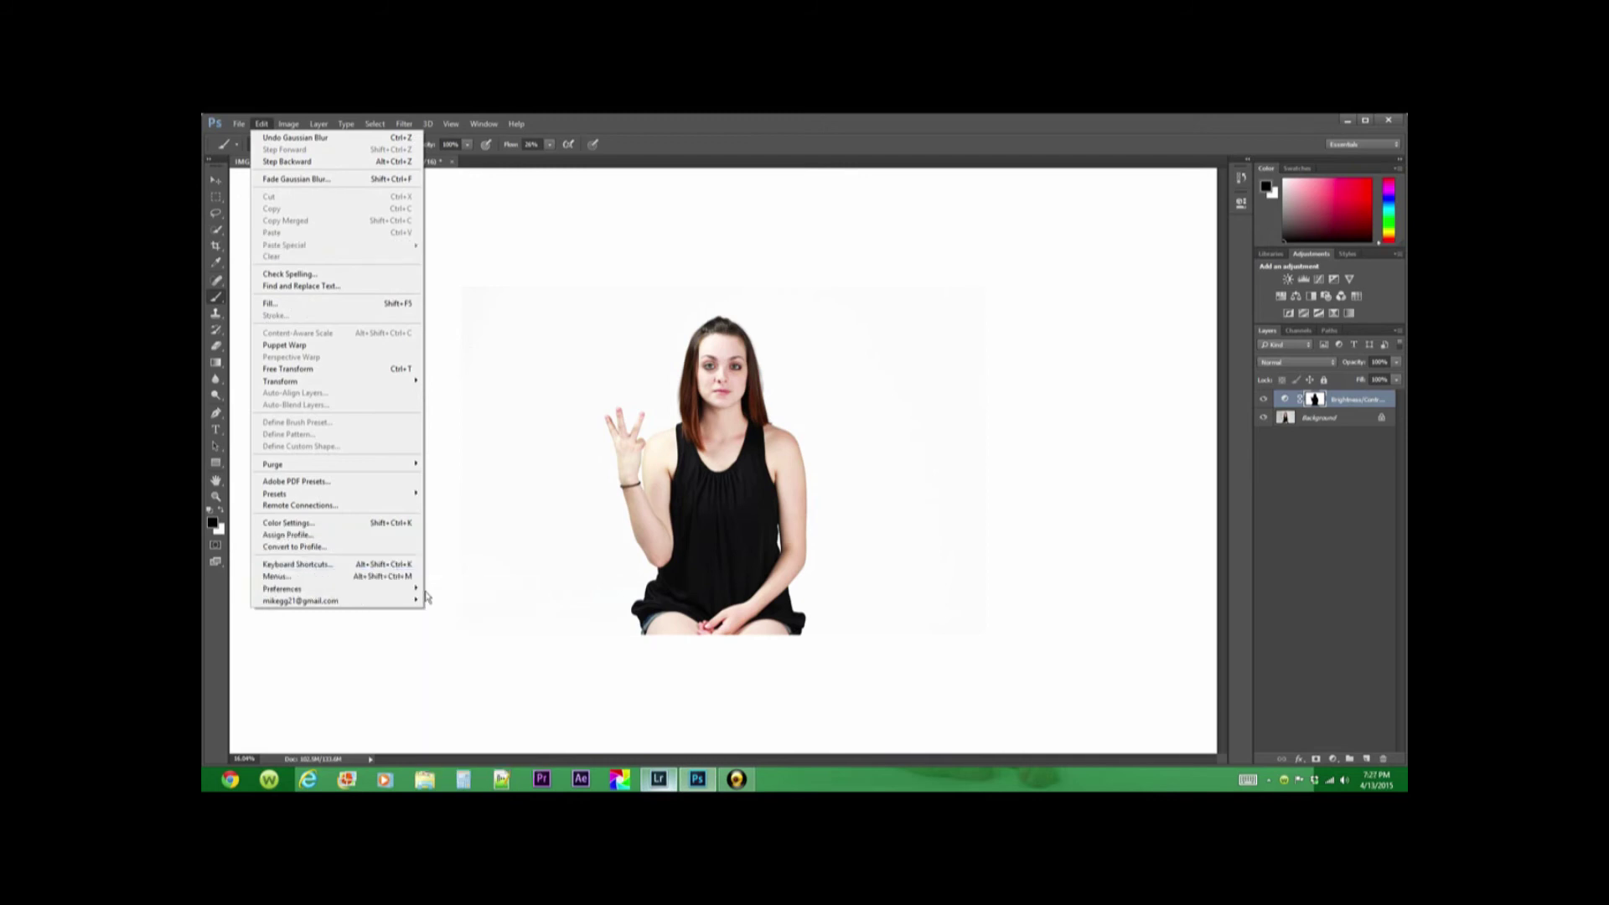
mouse_move(415, 589)
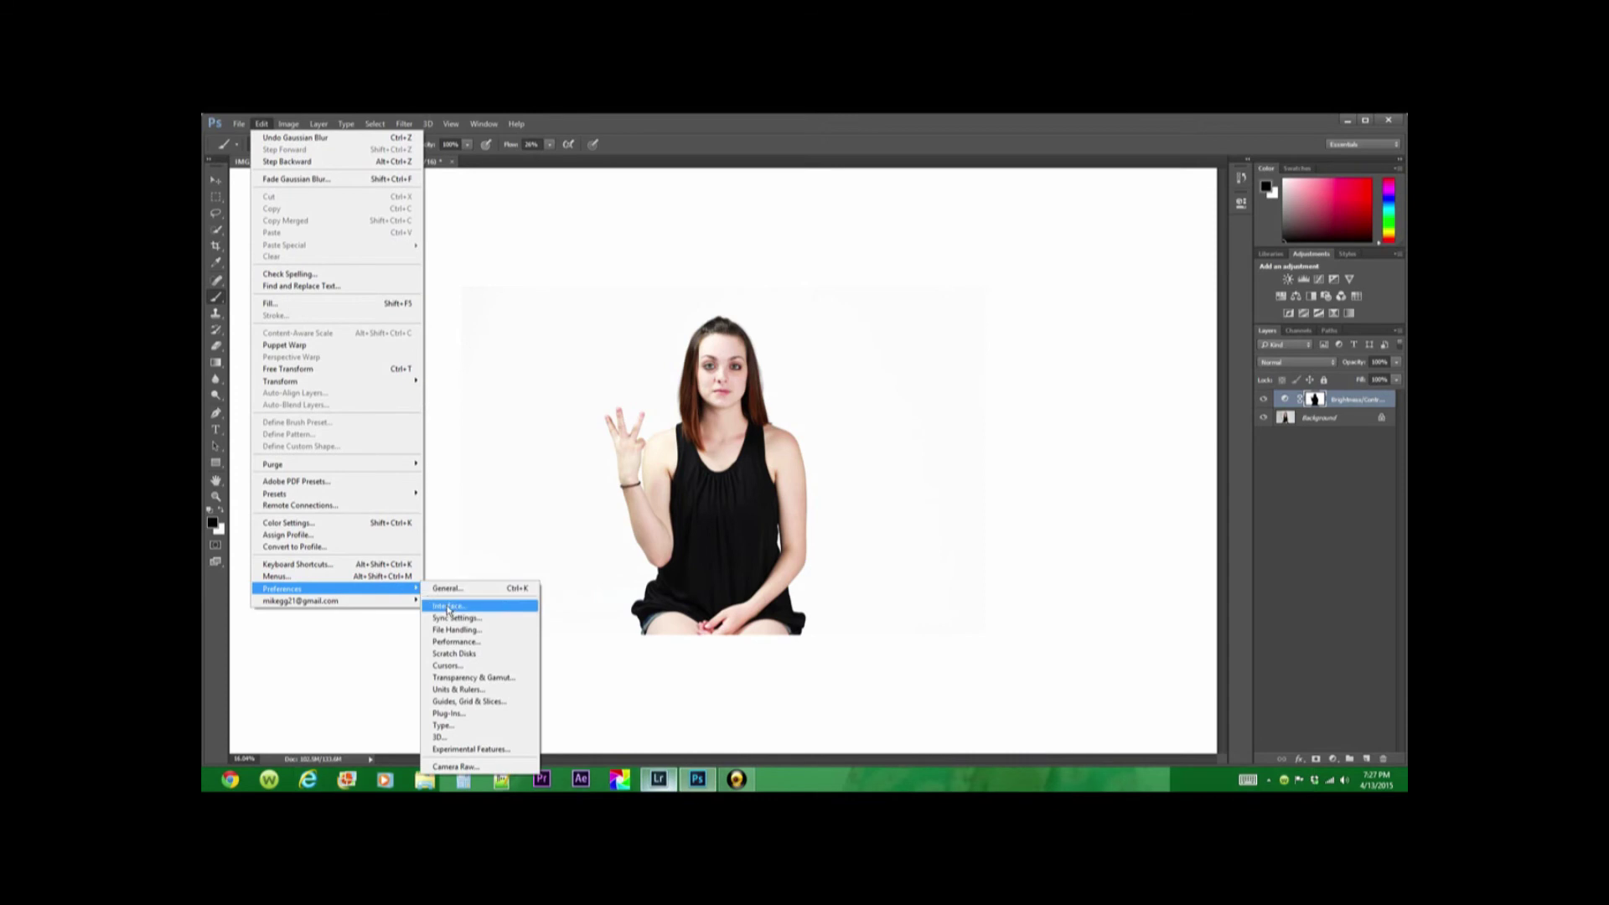
click(455, 606)
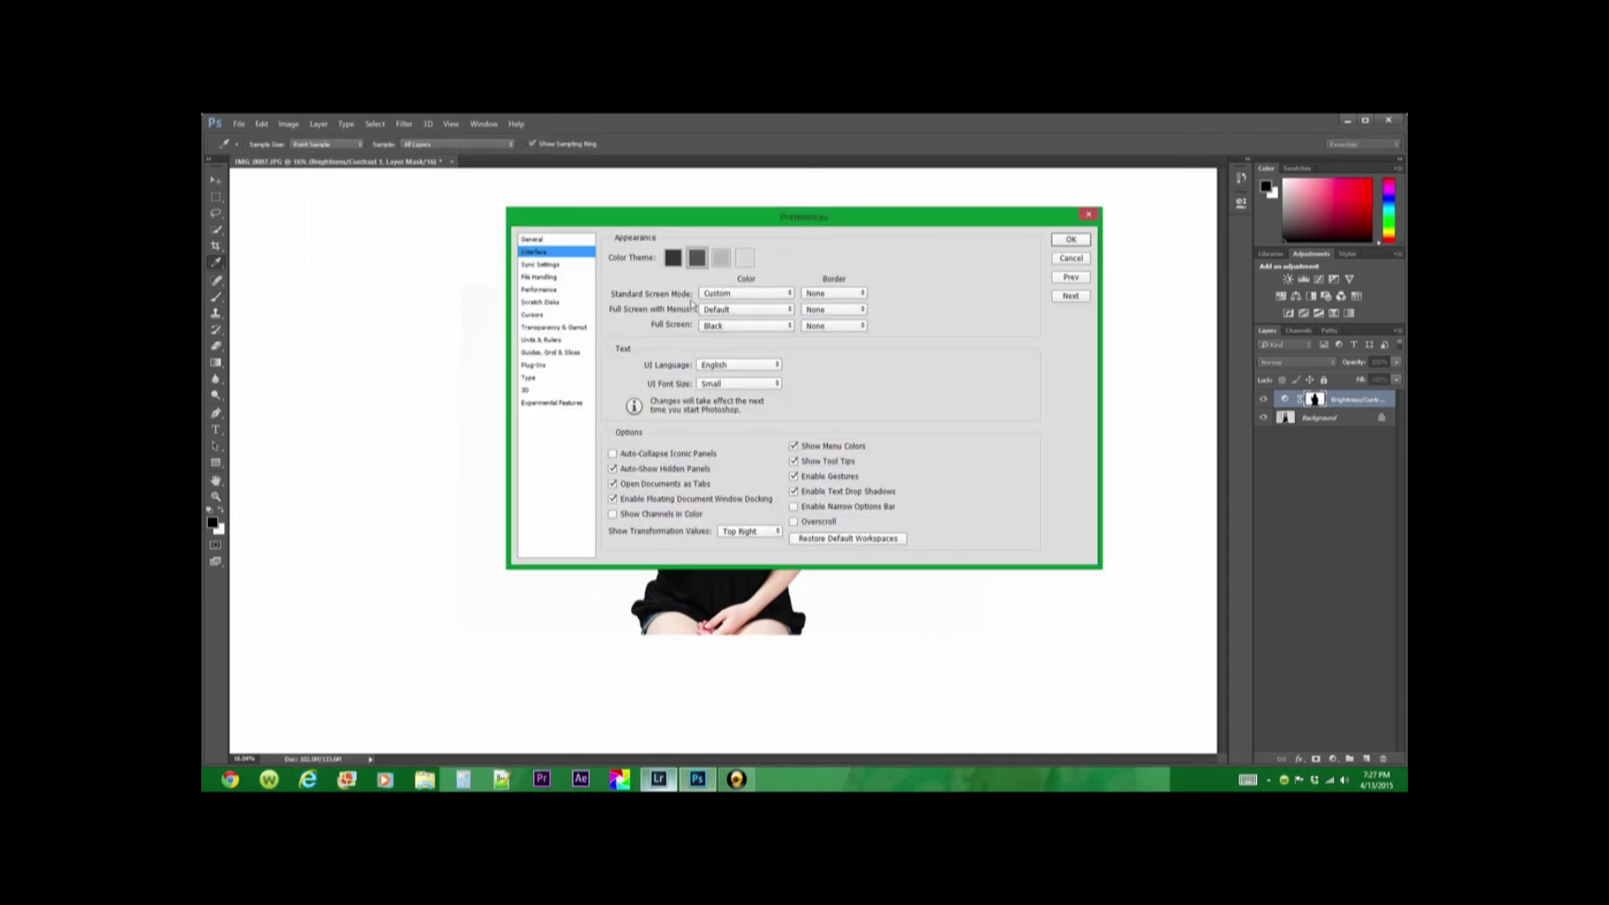
click(854, 294)
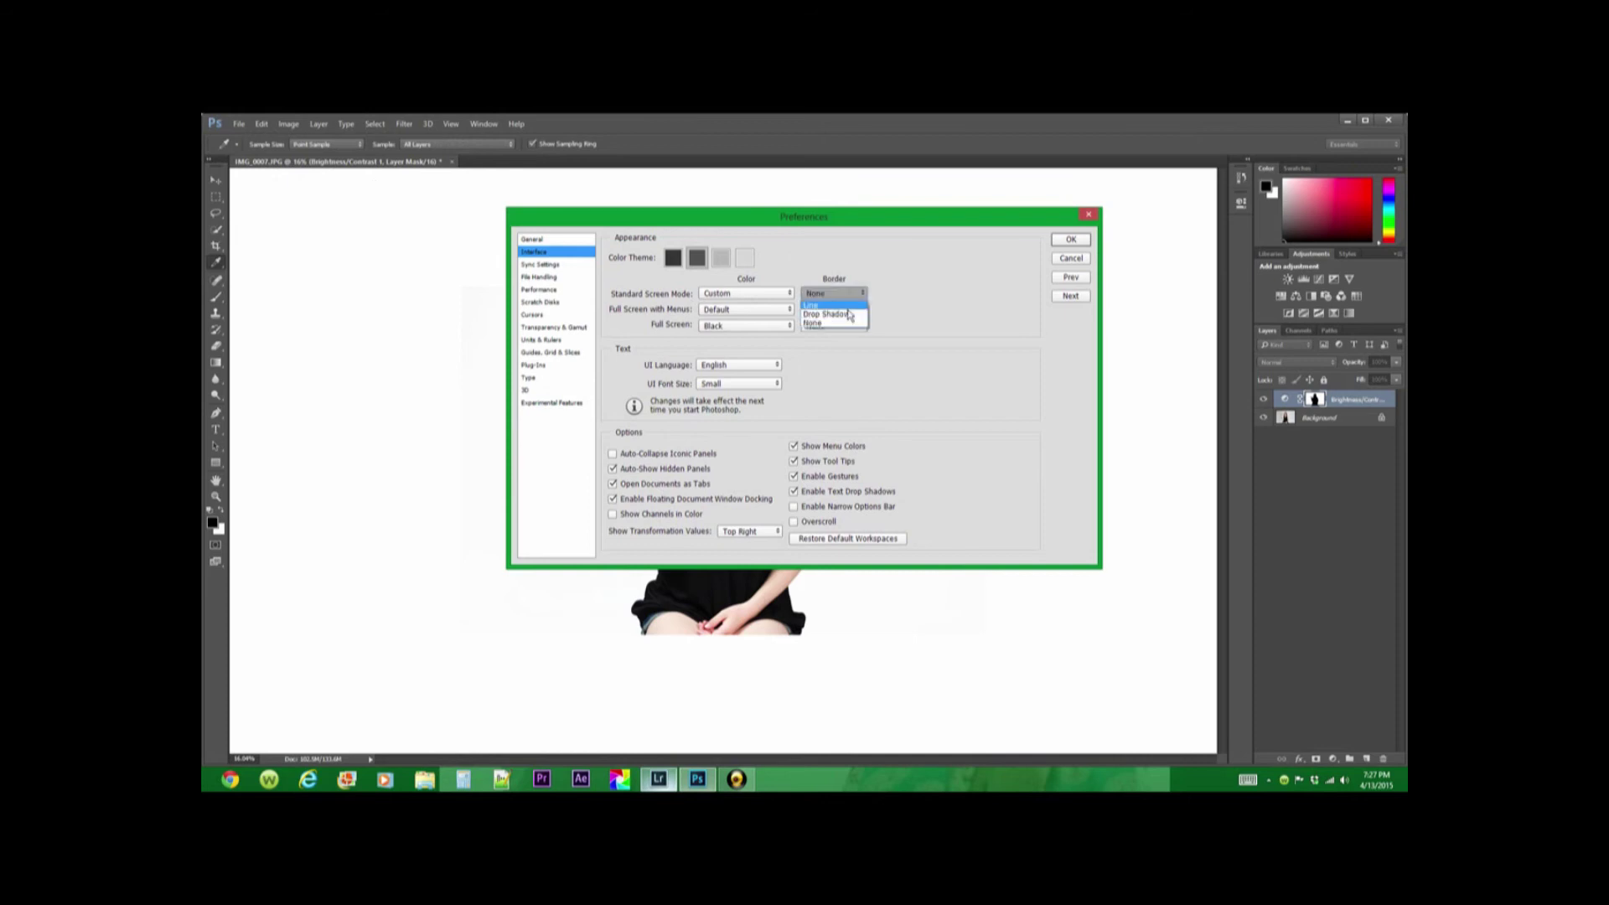
click(850, 315)
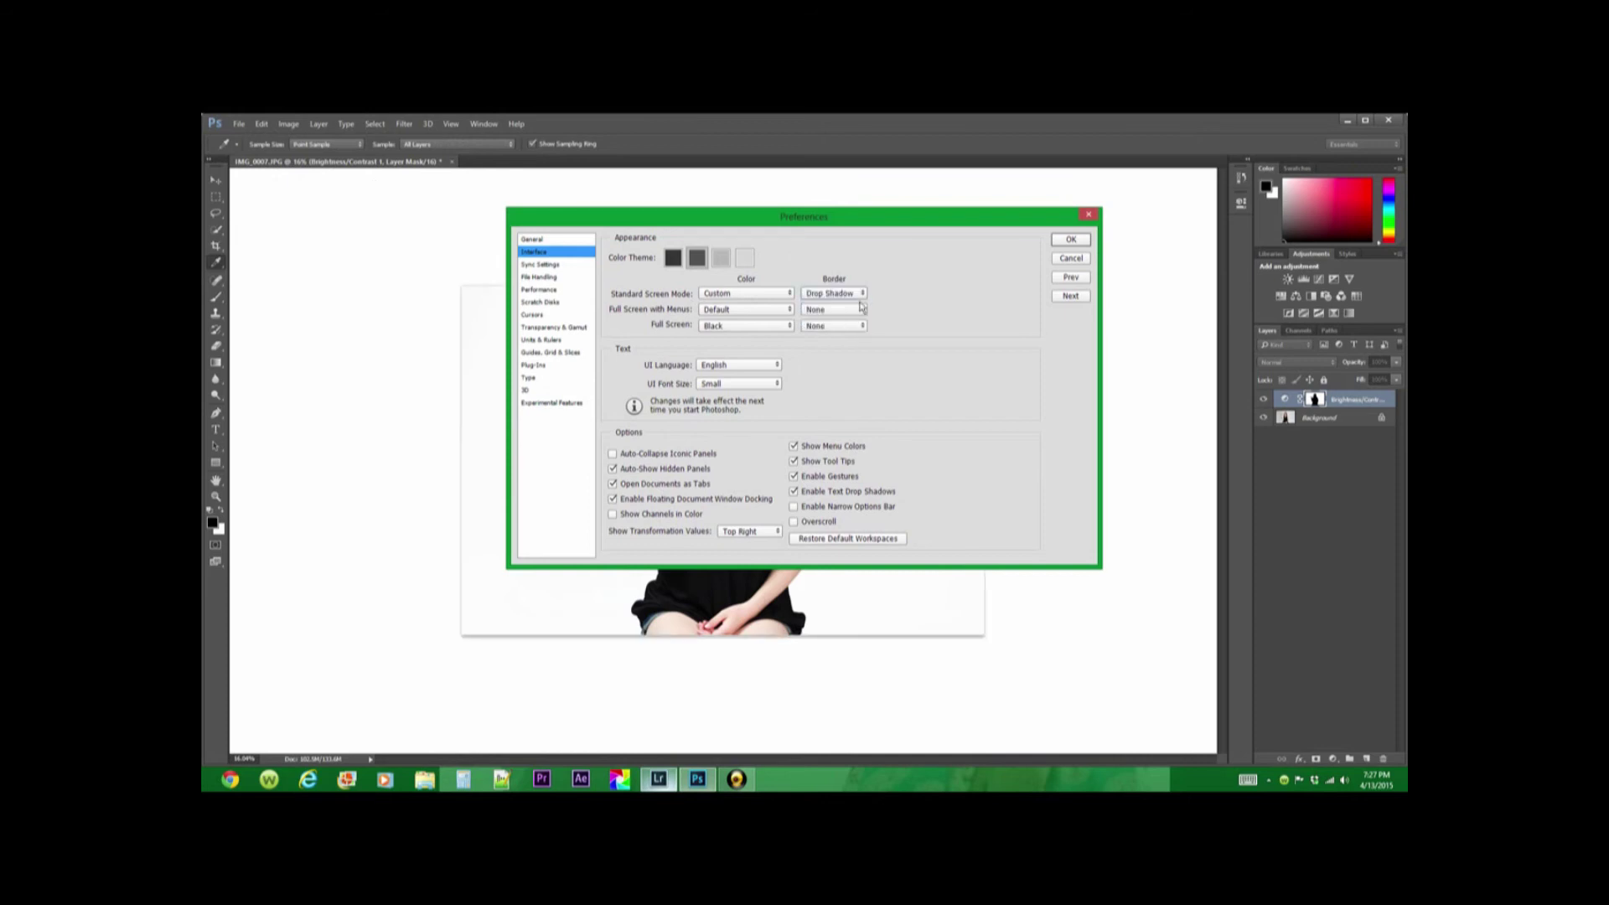
drag(962, 228, 724, 463)
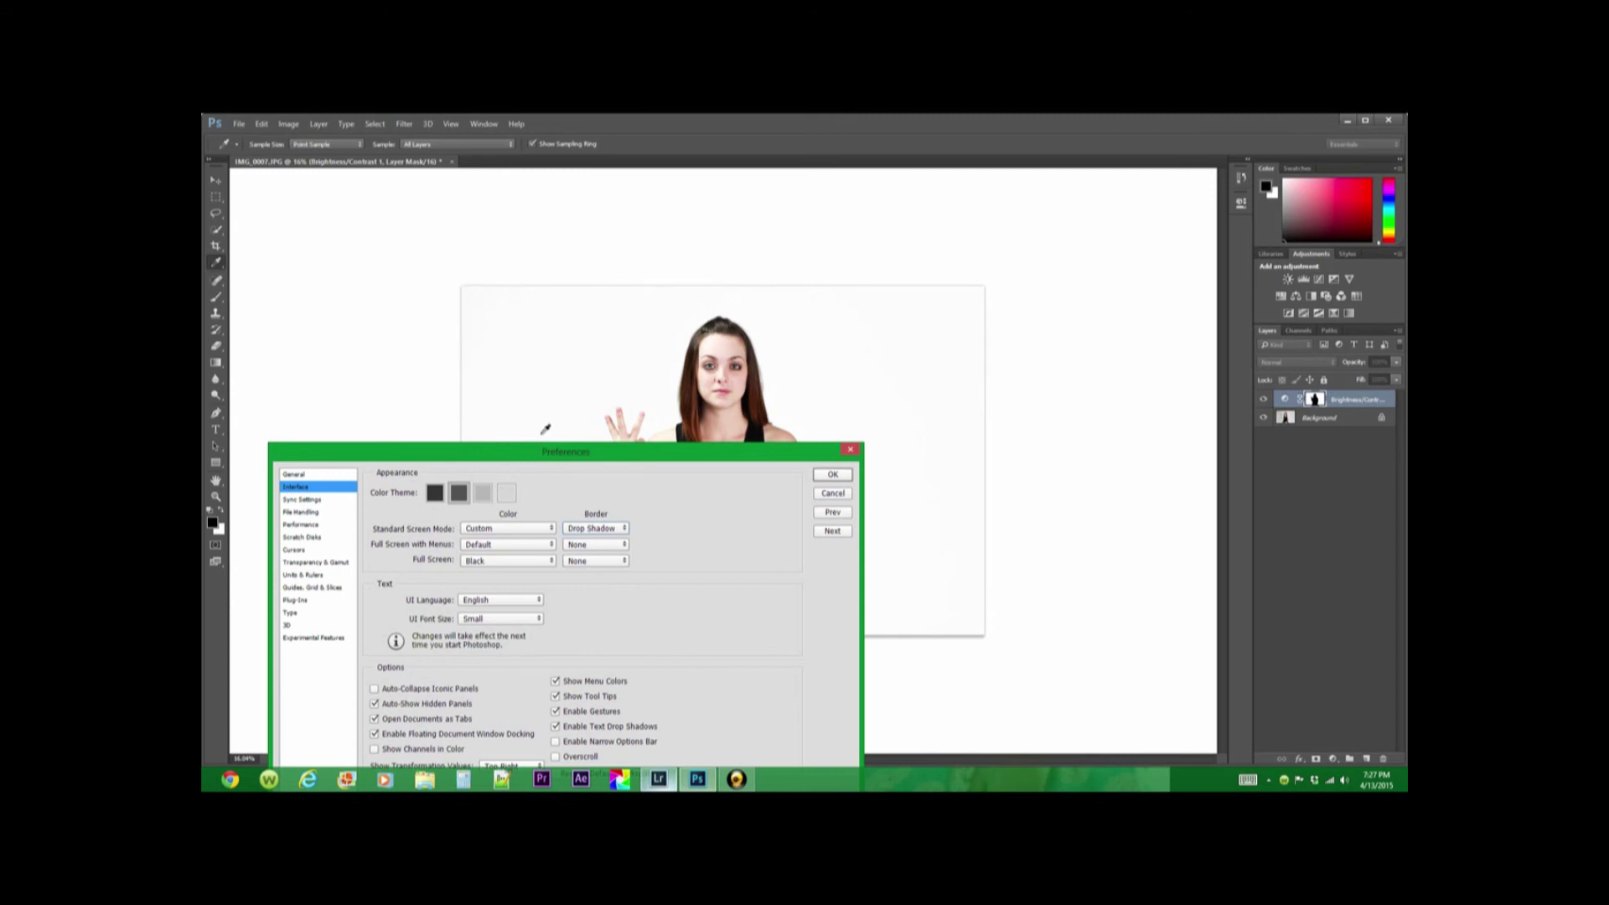
click(619, 530)
click(617, 559)
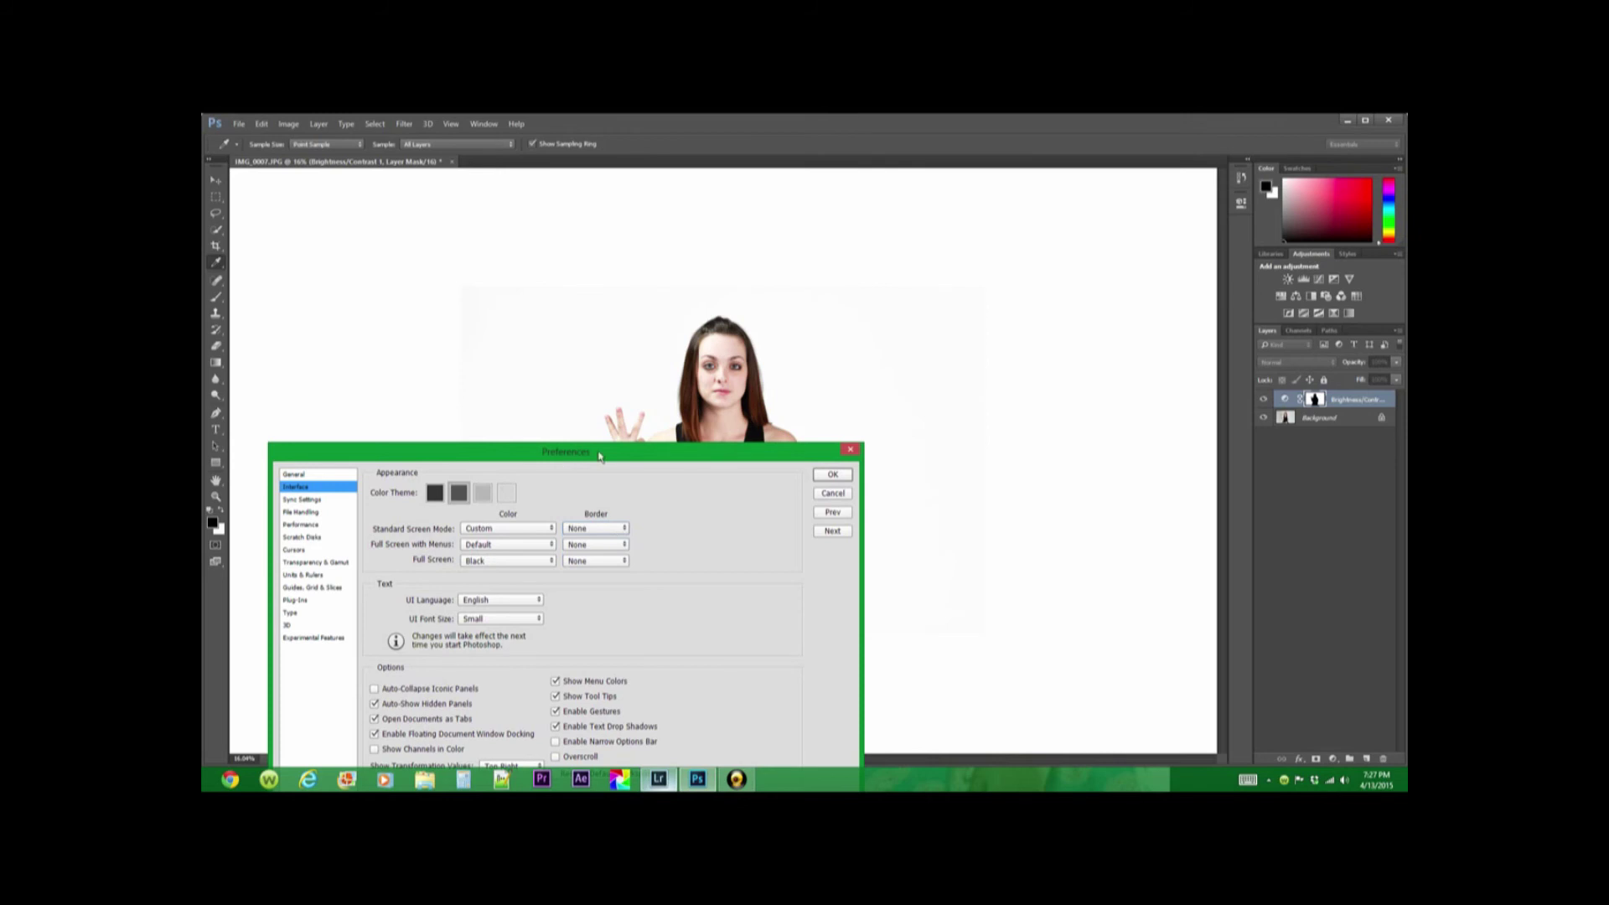
click(833, 475)
key(b)
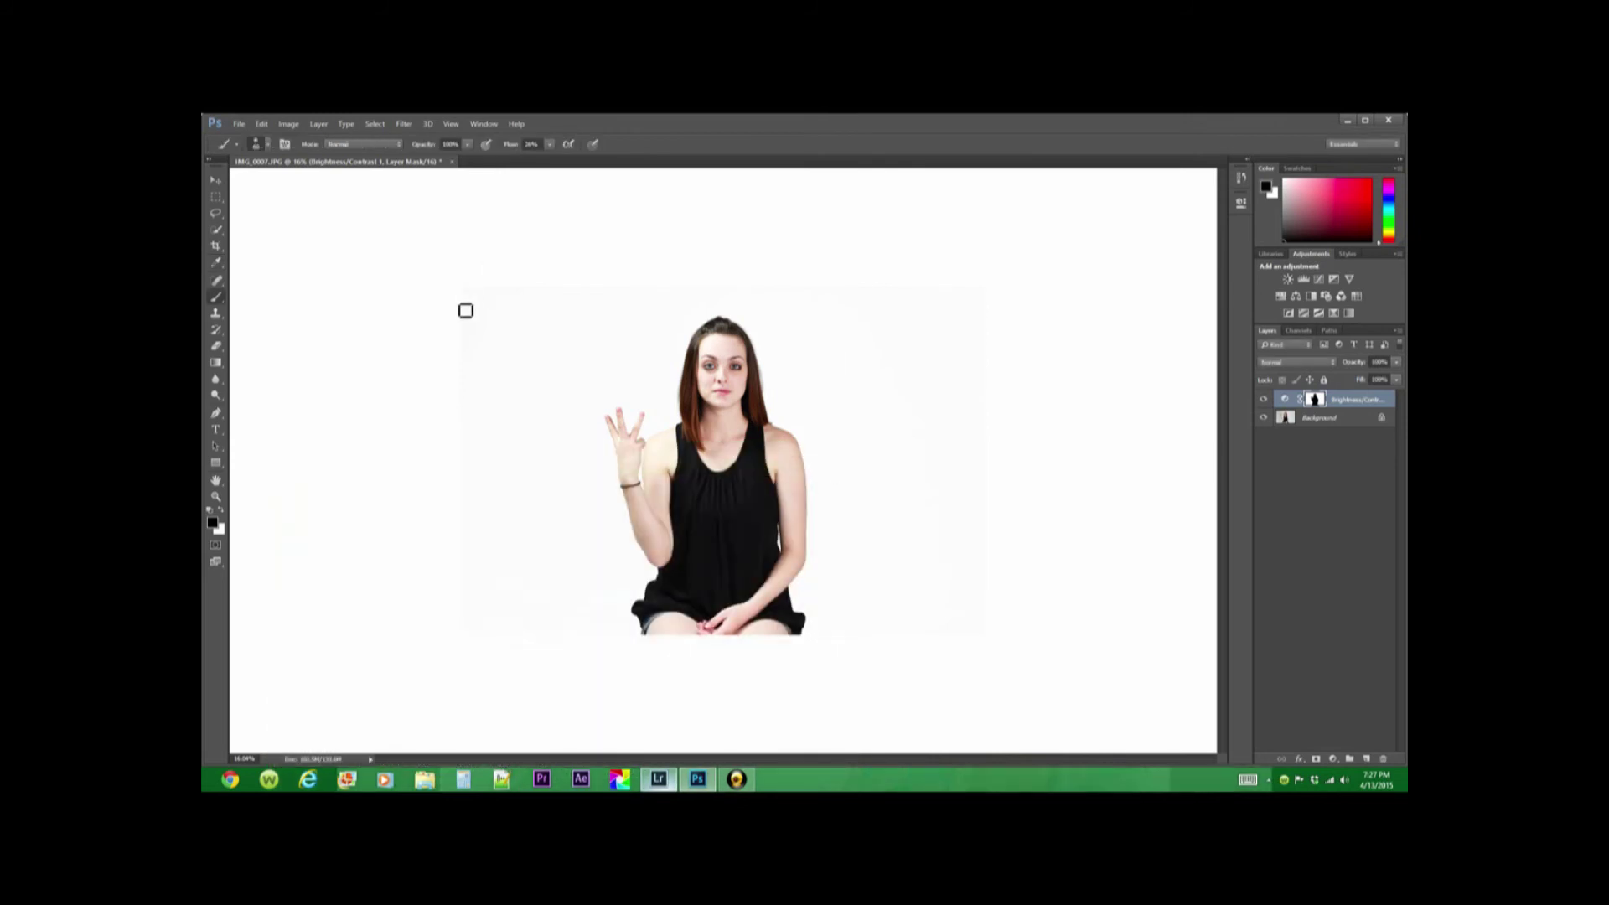
Unlock the Background layer and sample pure white as the painting color
click(1320, 419)
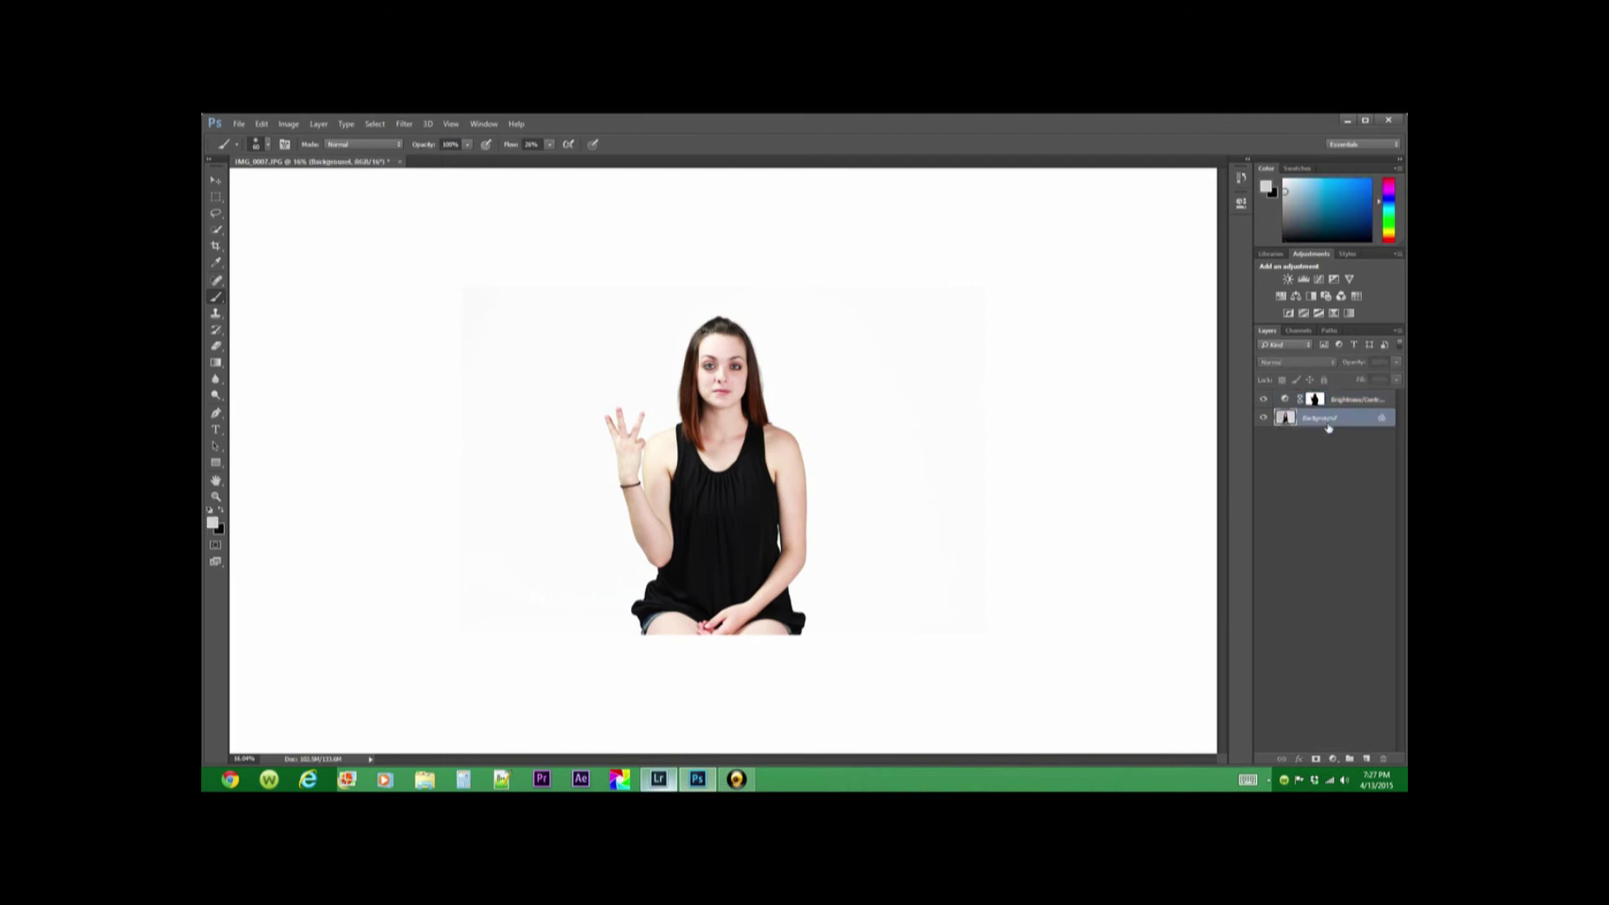
click(1381, 418)
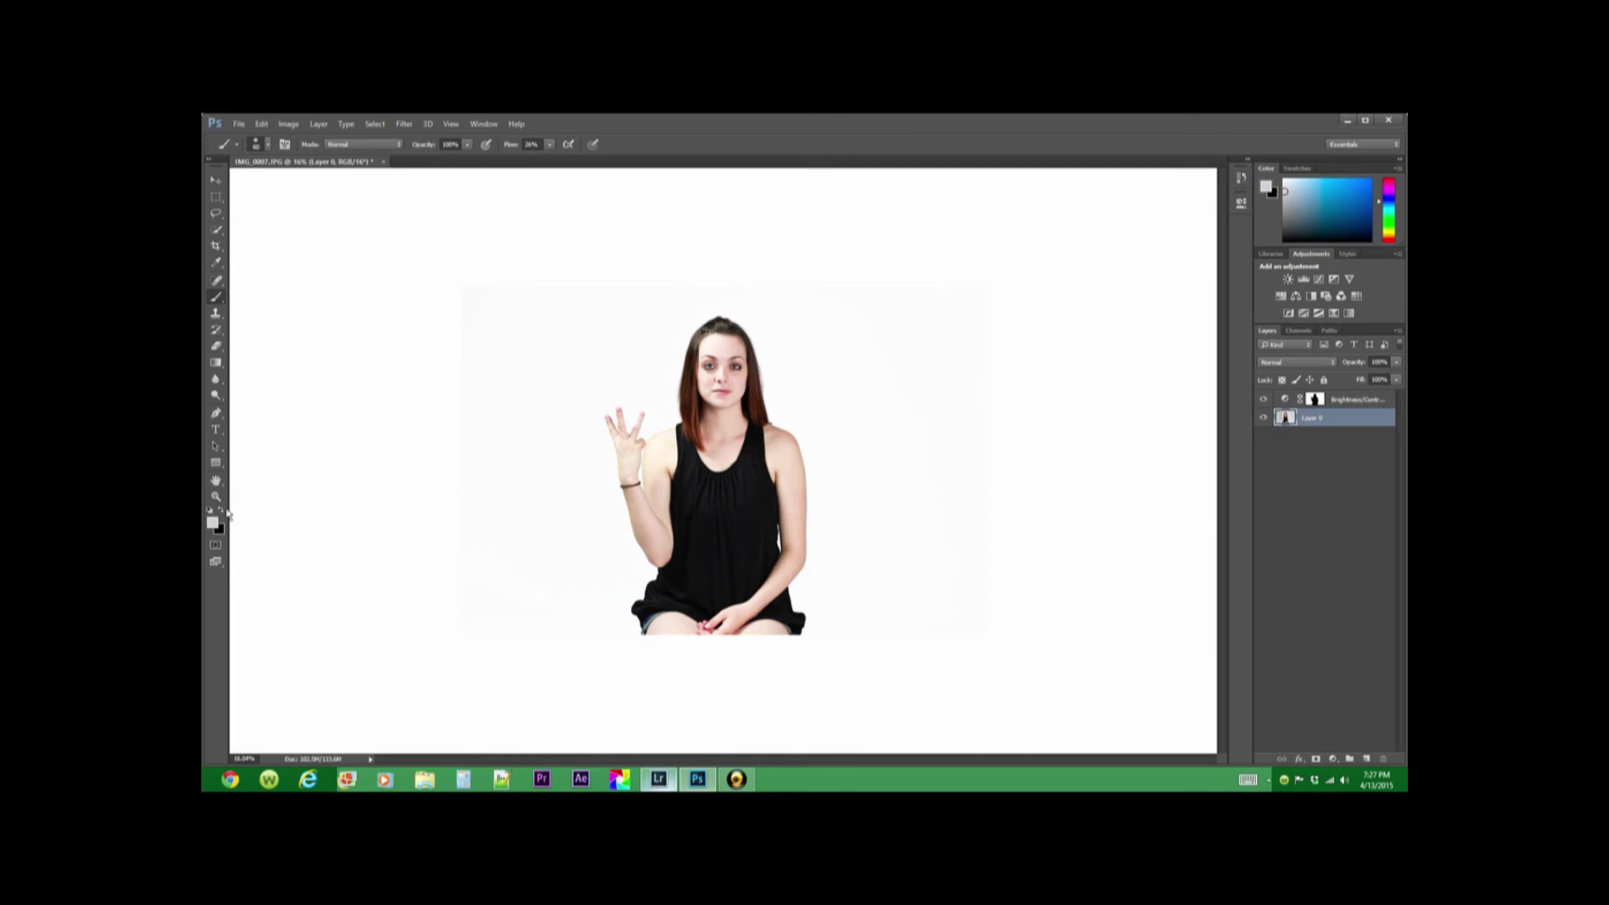
key(alt)
key(alt)
alt+click(353, 442)
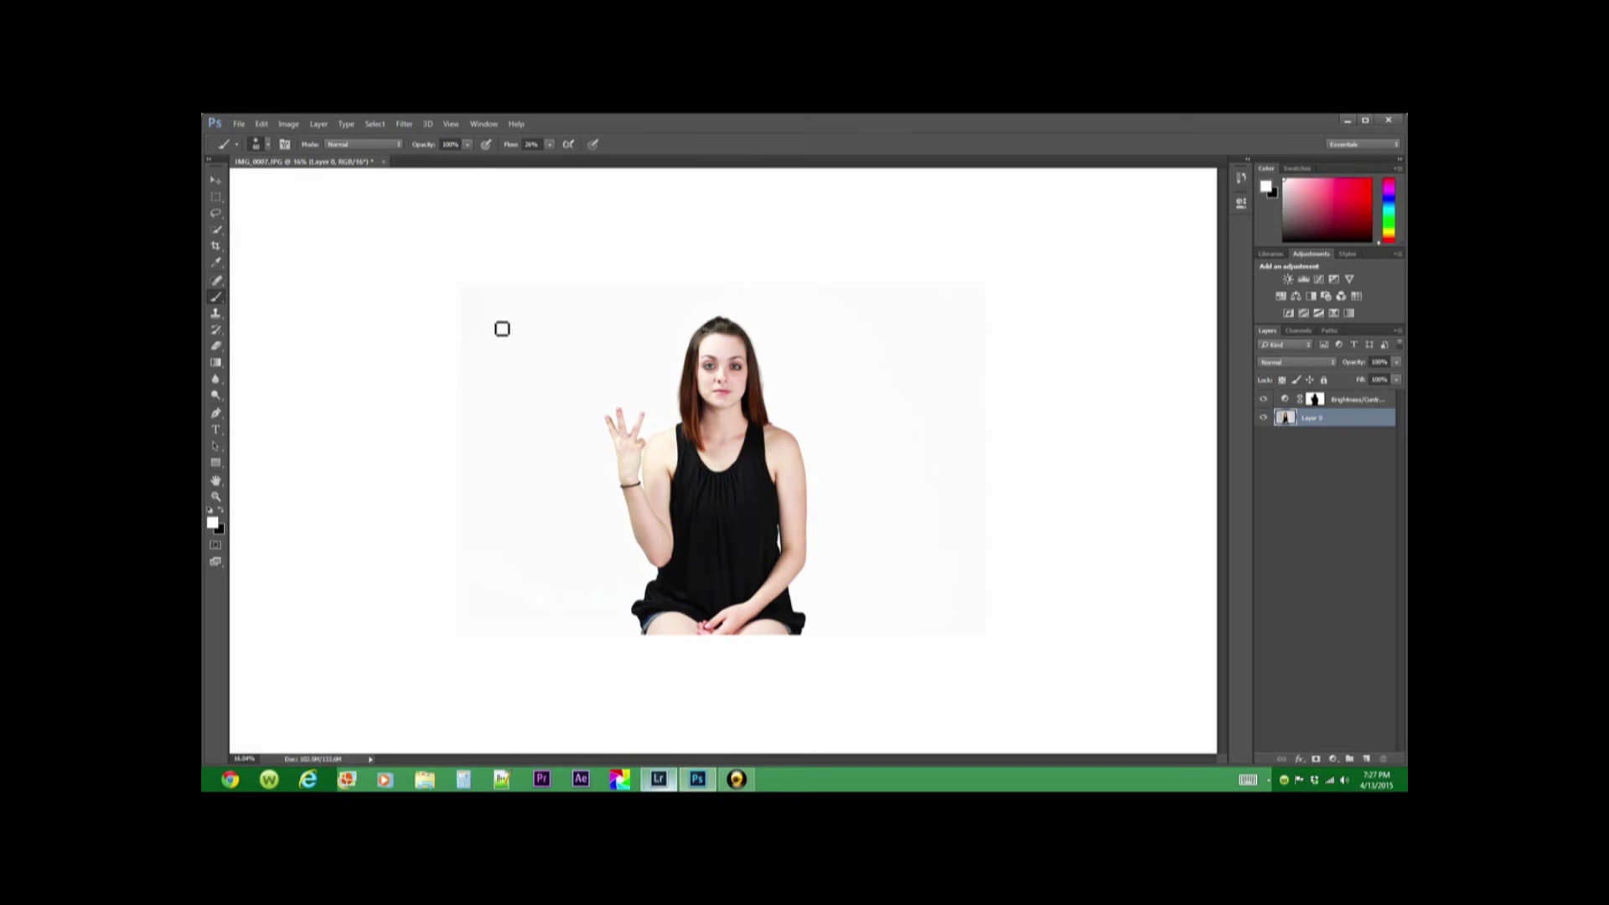
Paint white over the outer edges of the photo's backdrop with an enlarged soft brush
key(bracketright)
key(bracketright)
key(bracketright)
key(bracketright)
key(bracketright)
key(bracketright)
key(bracketright)
key(bracketright)
key(bracketright)
key(bracketright)
mouse_move(470, 464)
mouse_down()
mouse_move(467, 568)
mouse_move(453, 535)
mouse_up()
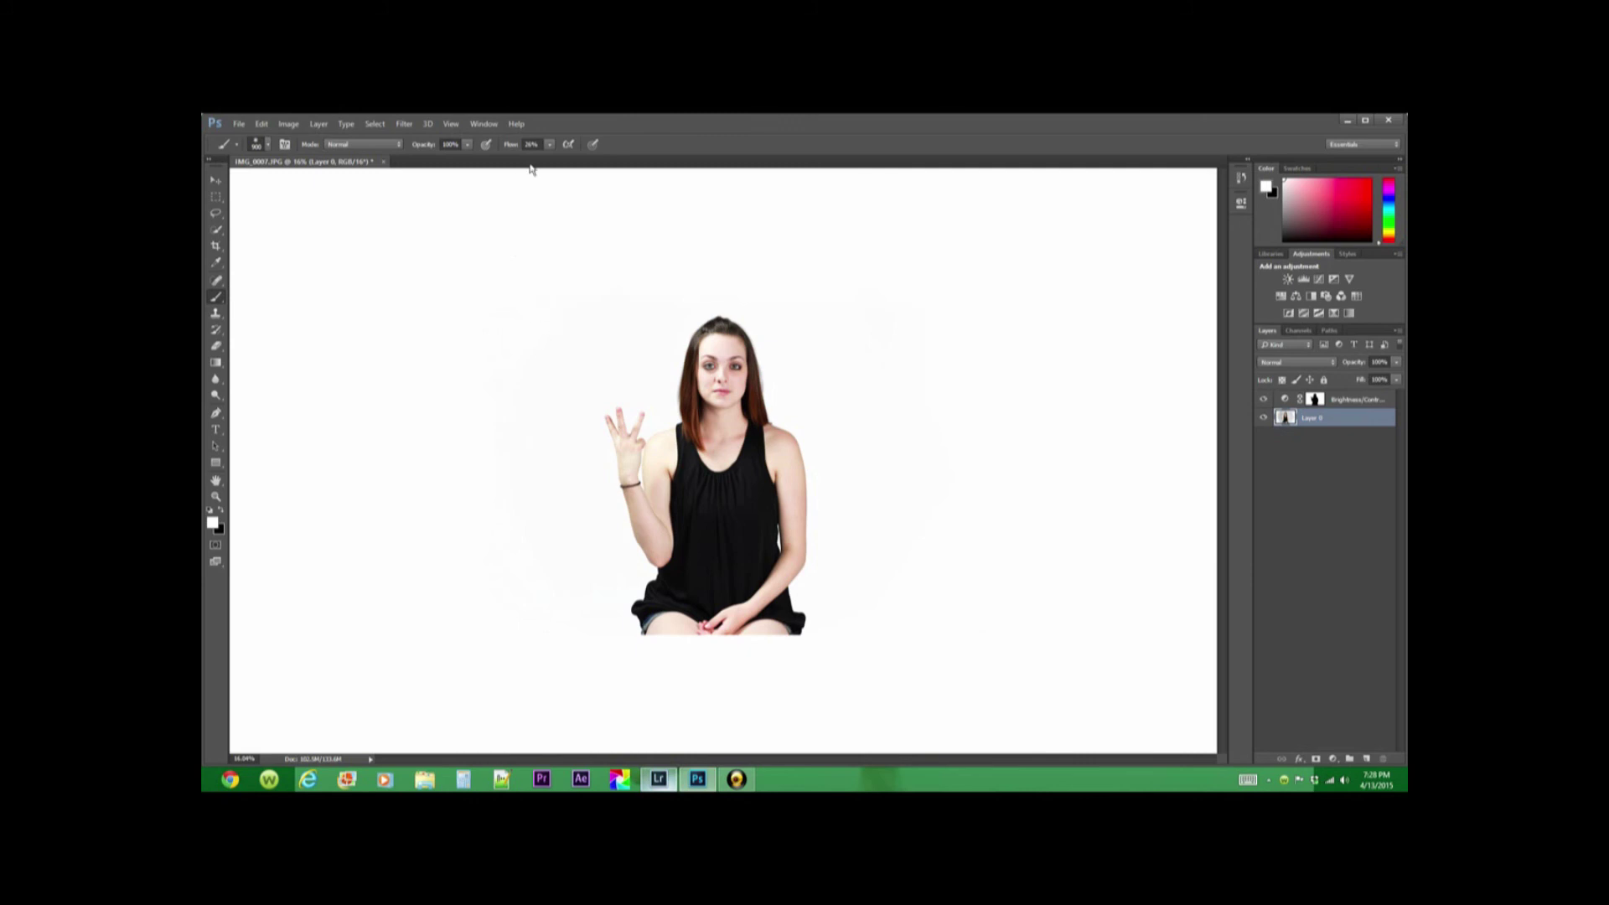
Lower the white brush's flow to 8% and check its size and 0% hardness settings
click(269, 145)
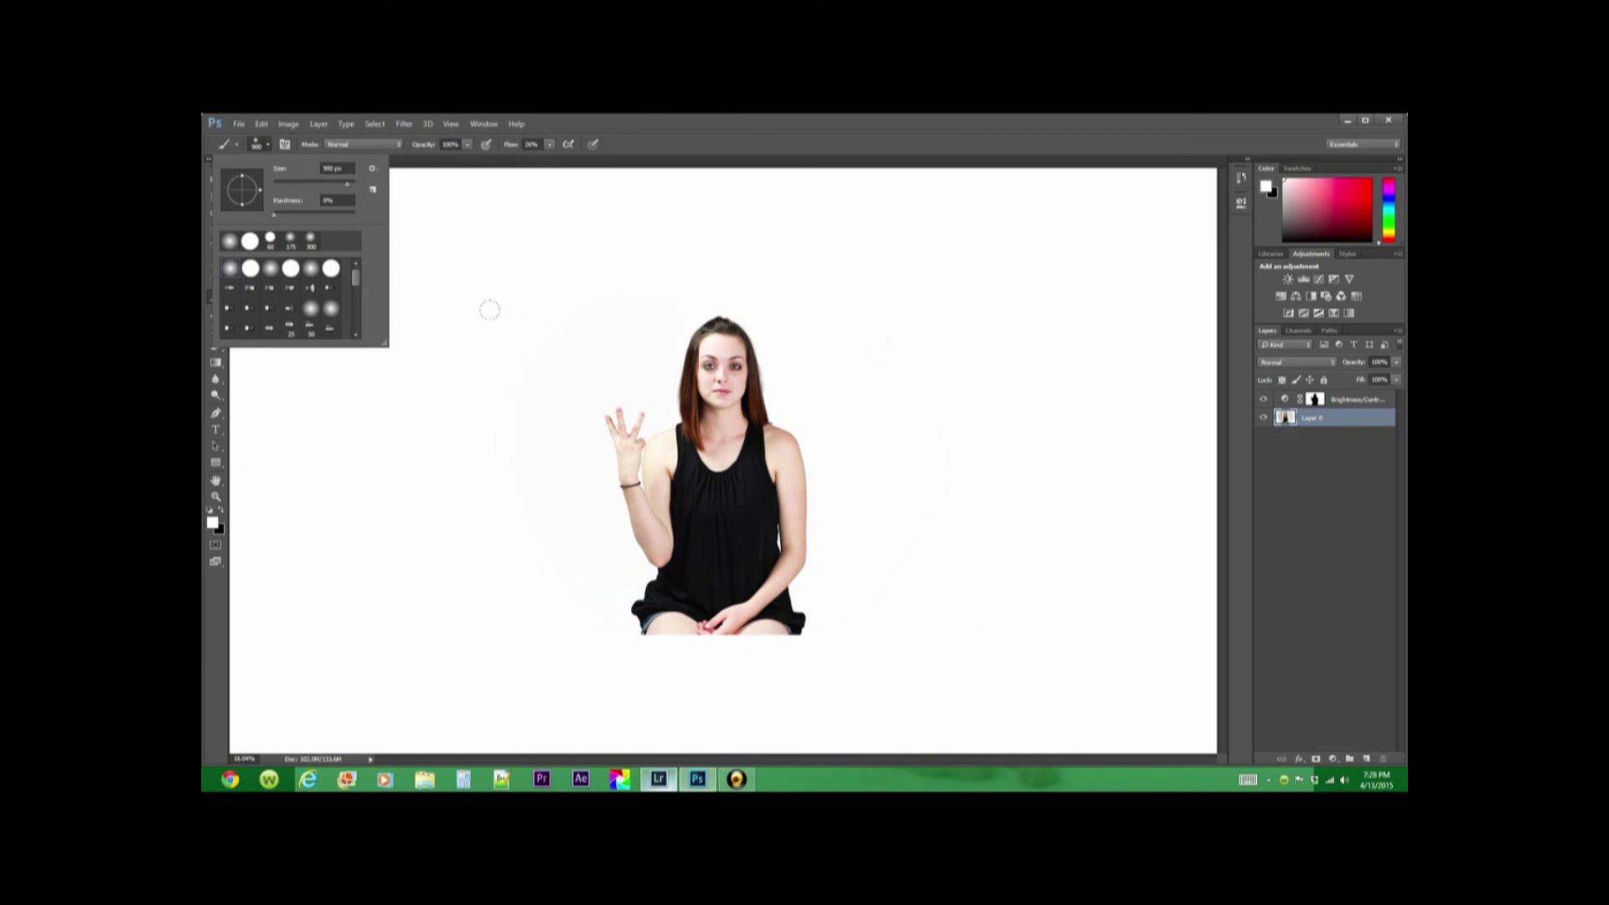
click(507, 312)
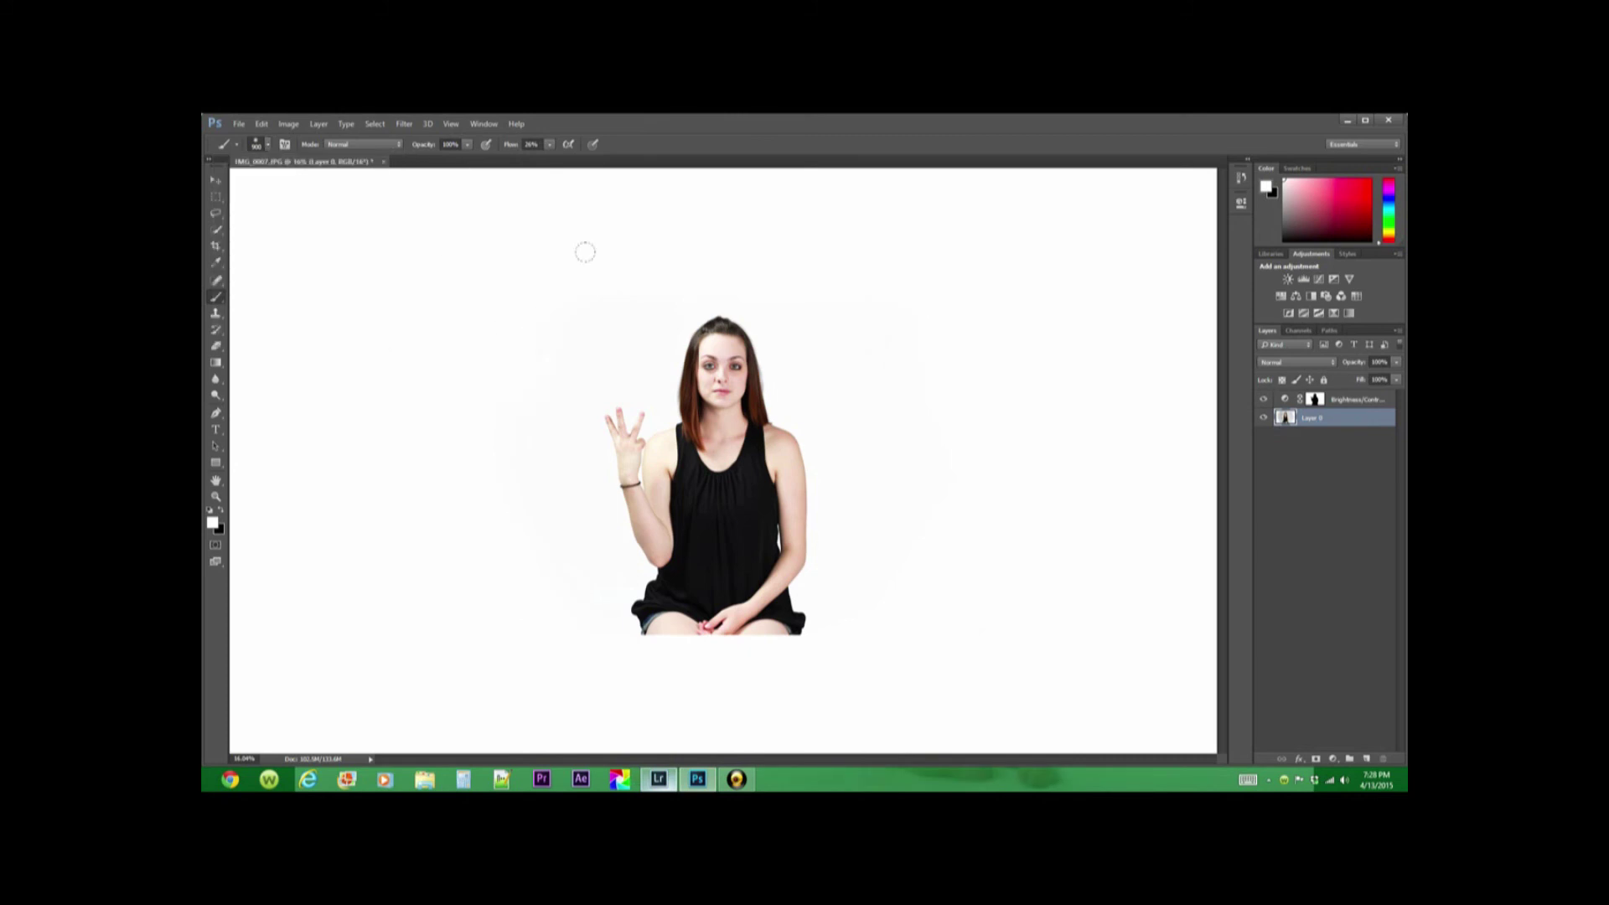
click(551, 147)
drag(551, 161, 538, 159)
click(550, 274)
key(shift+0)
key(shift+8)
right_click(662, 261)
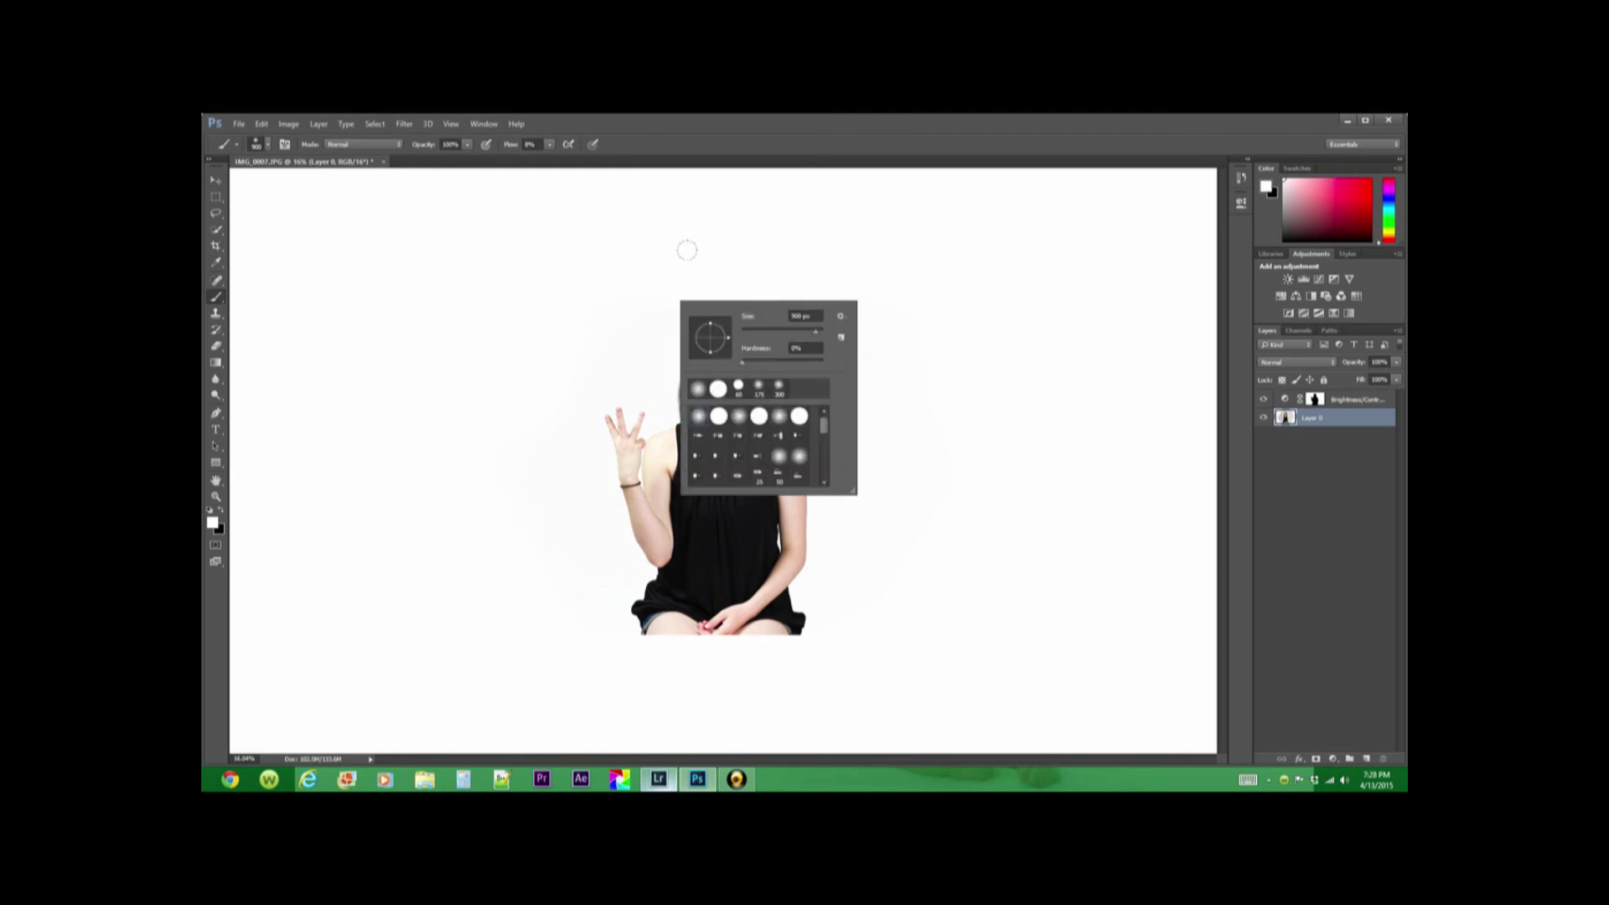
click(684, 254)
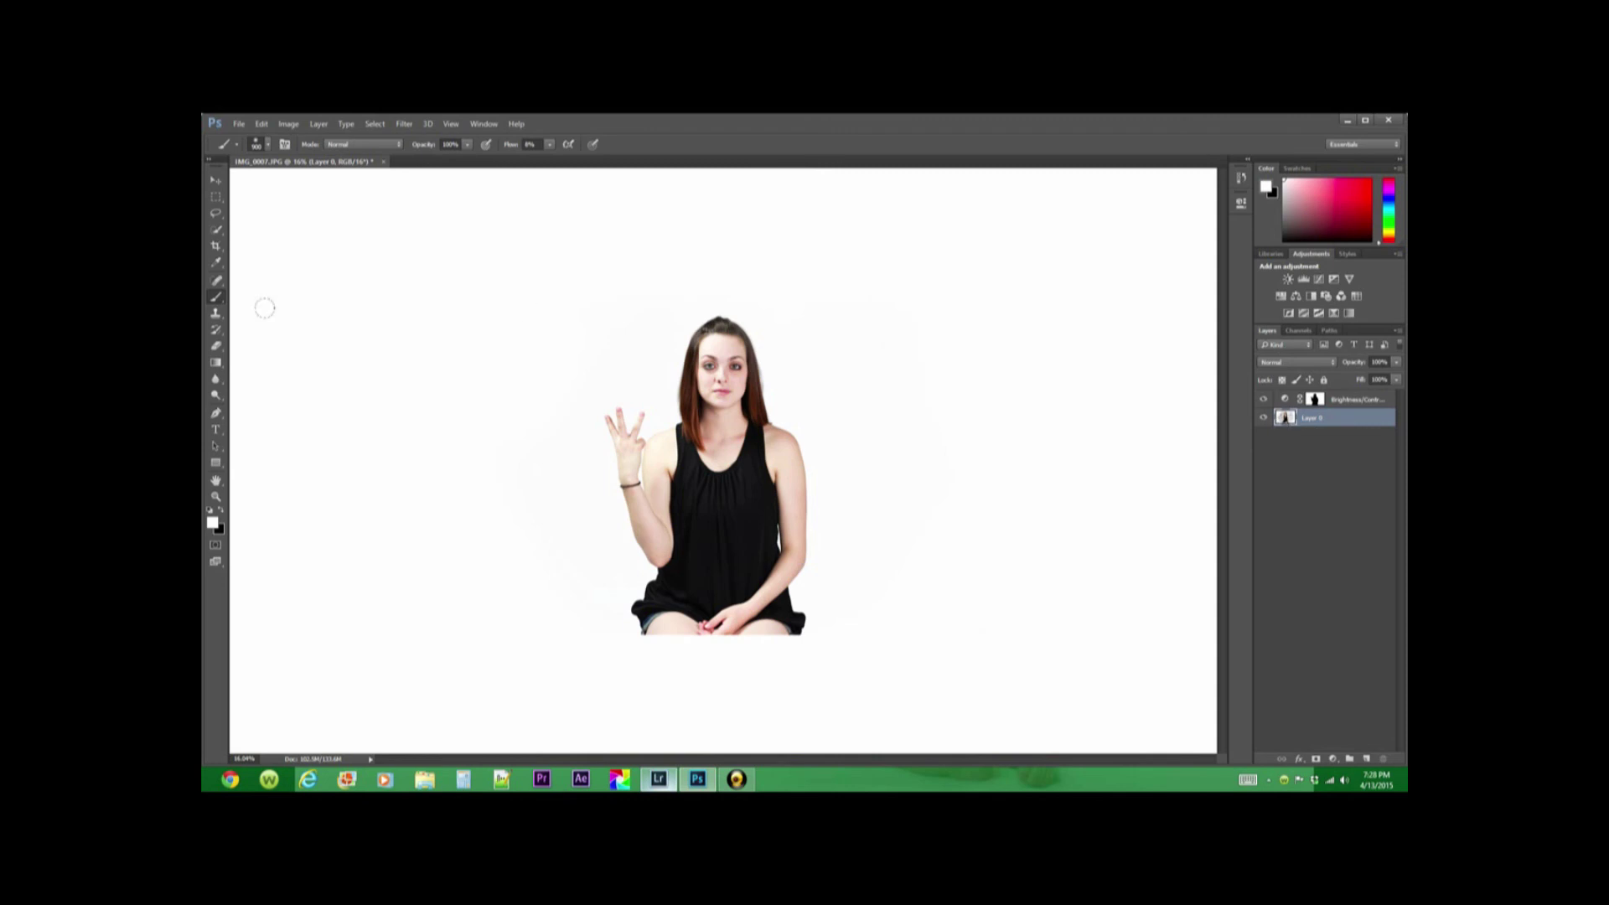
Brush over the right side of the woman's hair with the History Brush to restore its original detail
click(217, 331)
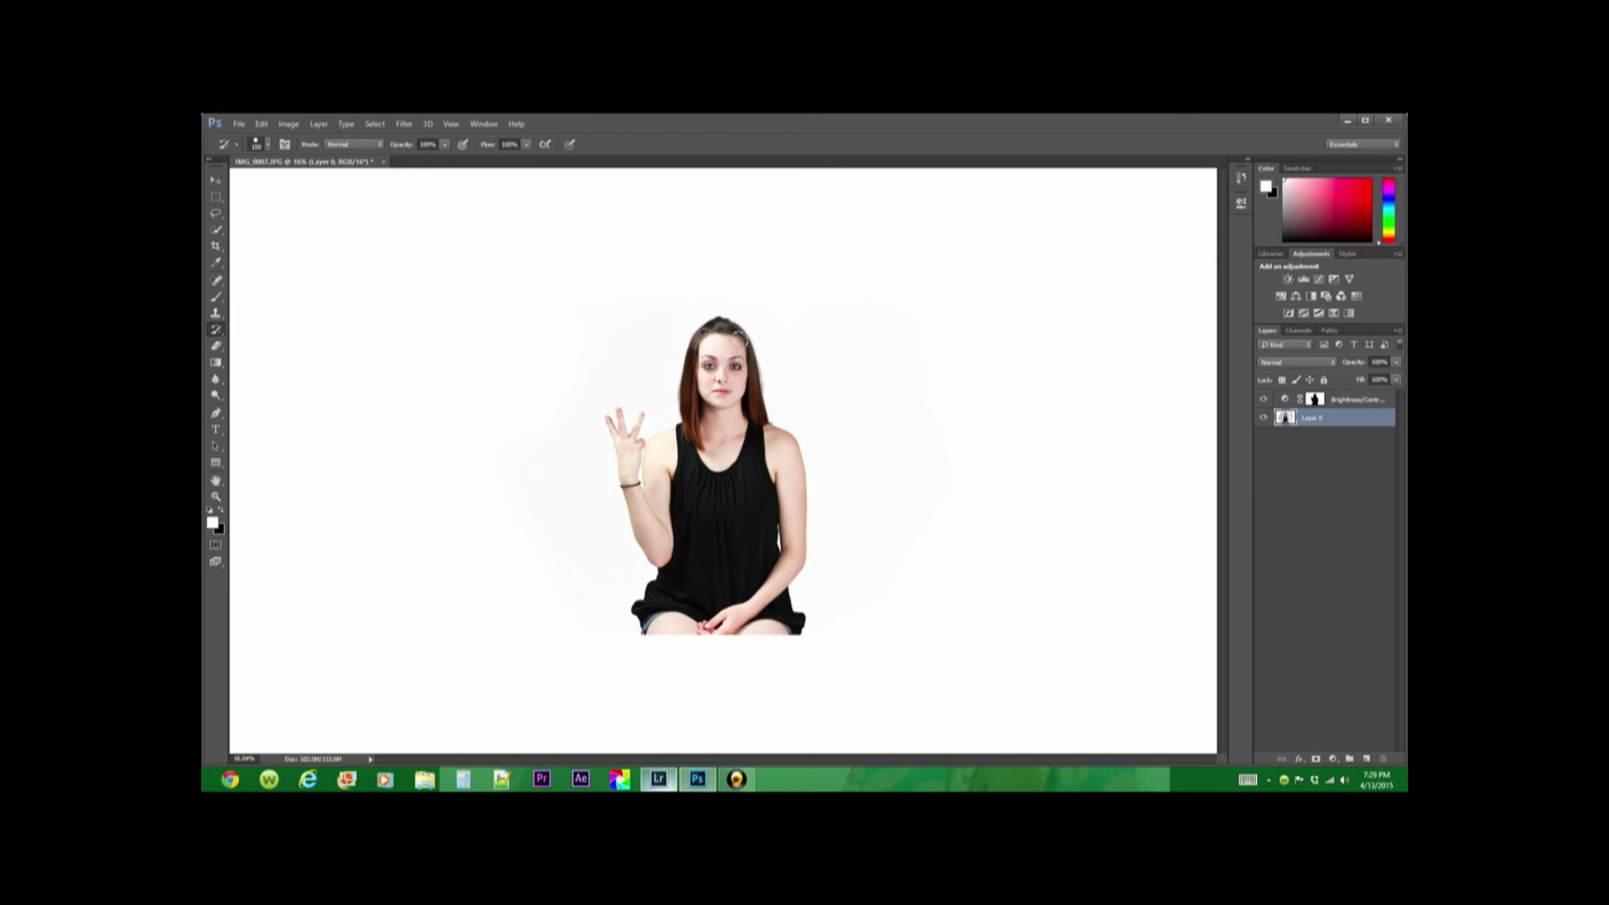
mouse_move(742, 339)
mouse_down()
mouse_move(711, 333)
mouse_move(692, 367)
mouse_move(753, 372)
mouse_up()
Save the edited photo and switch to Lightroom
click(239, 124)
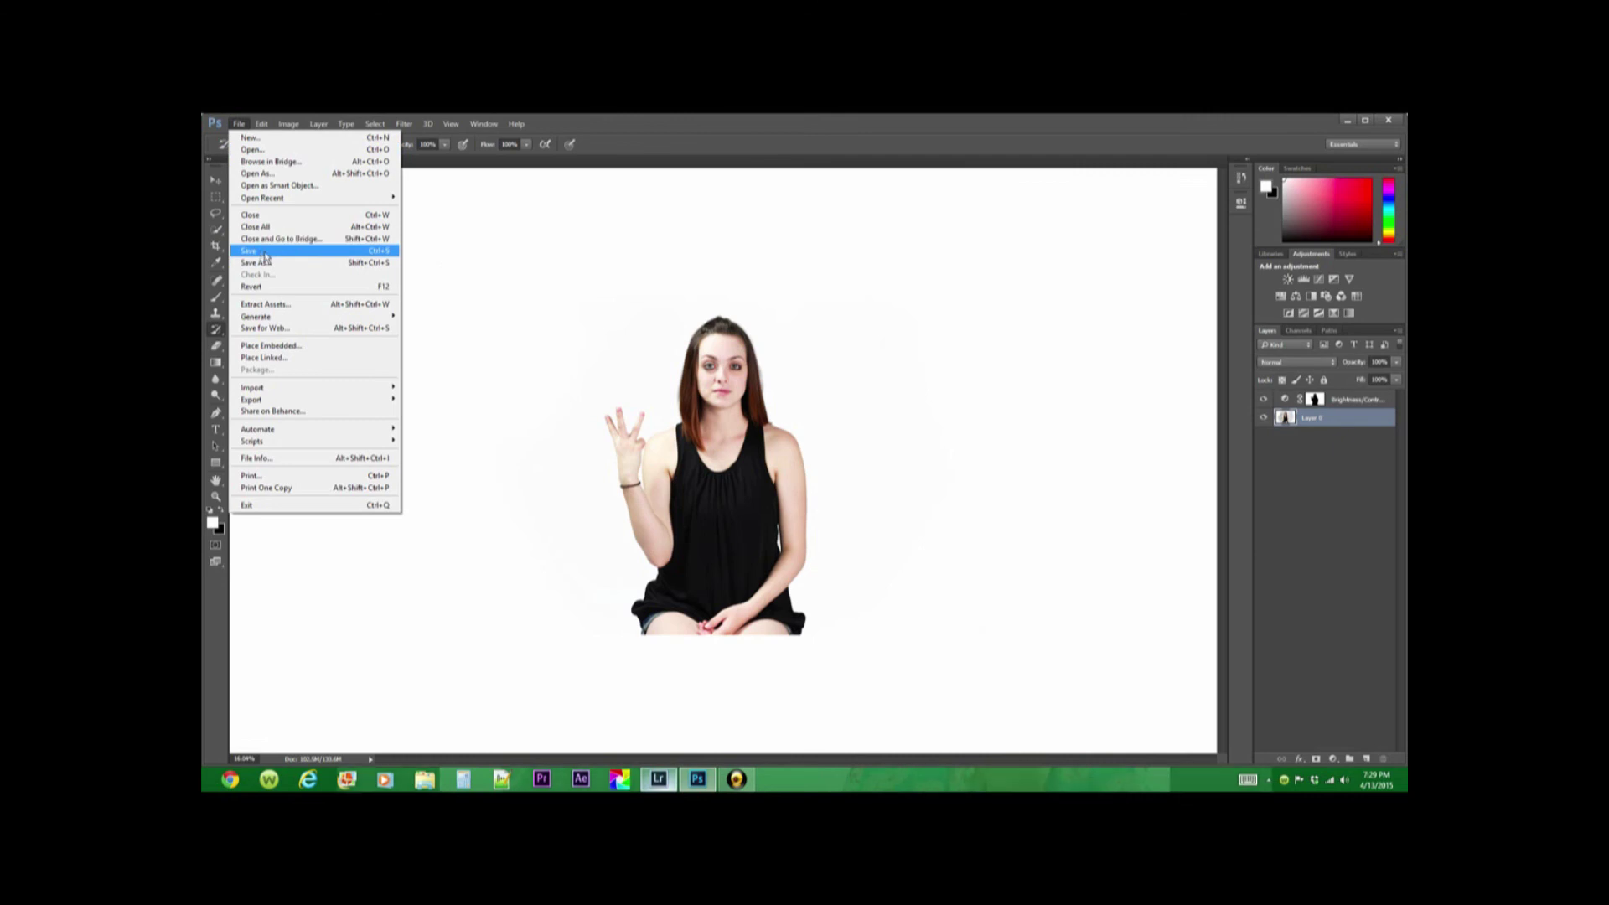
click(265, 253)
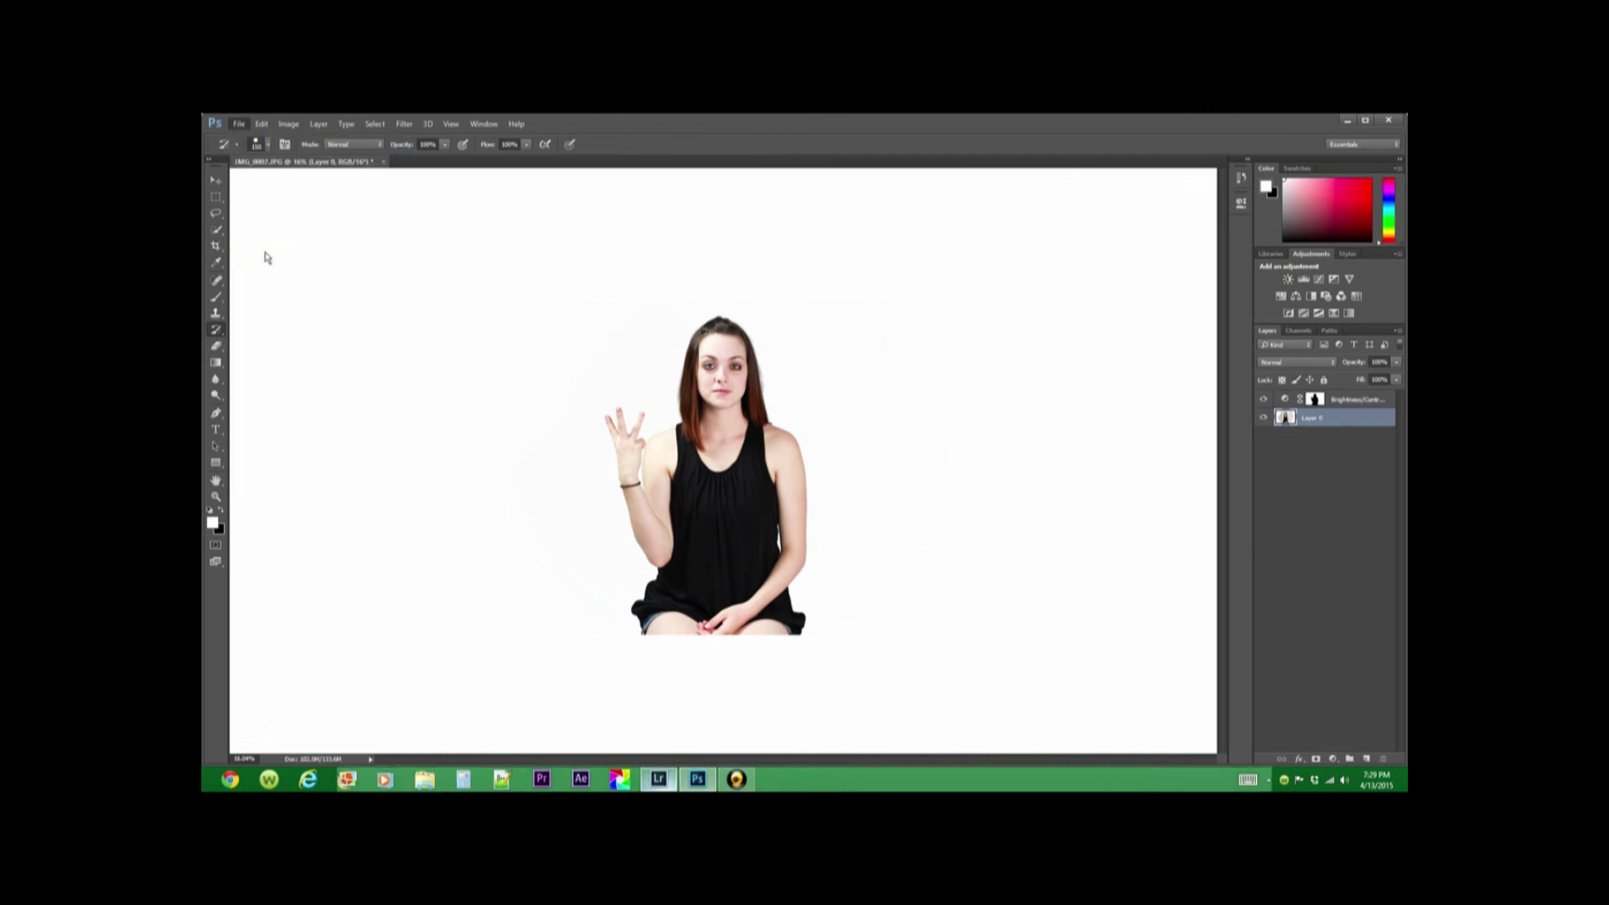
click(666, 780)
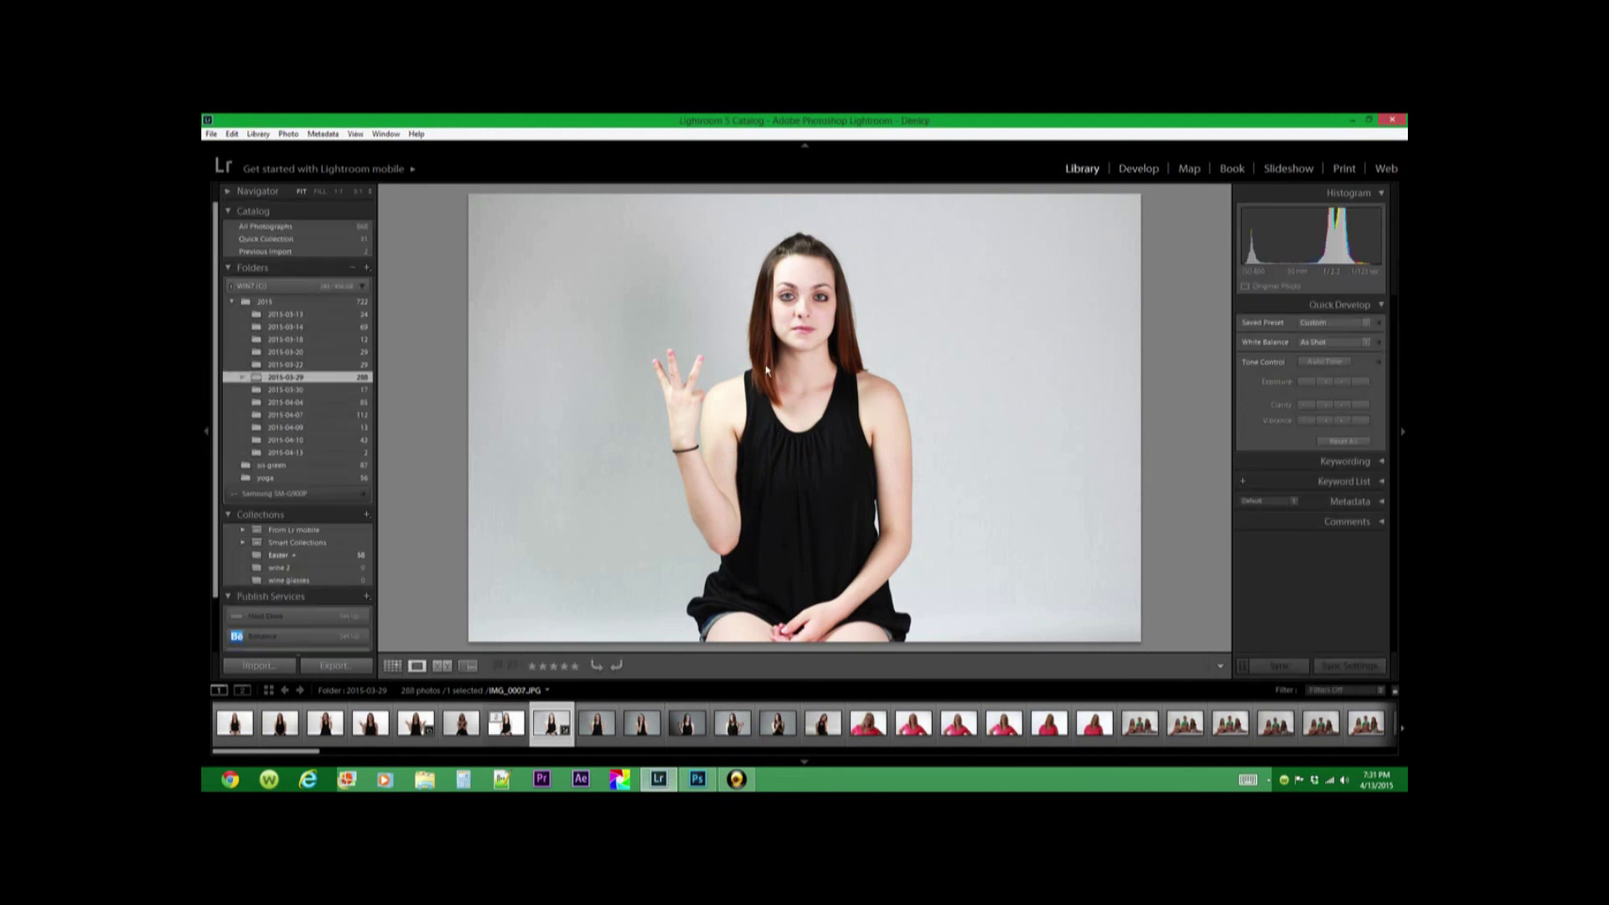
Compare the original IMG_0007.JPG side by side with its edited version, and open IMG_0007-Edit.tif for developing
click(450, 668)
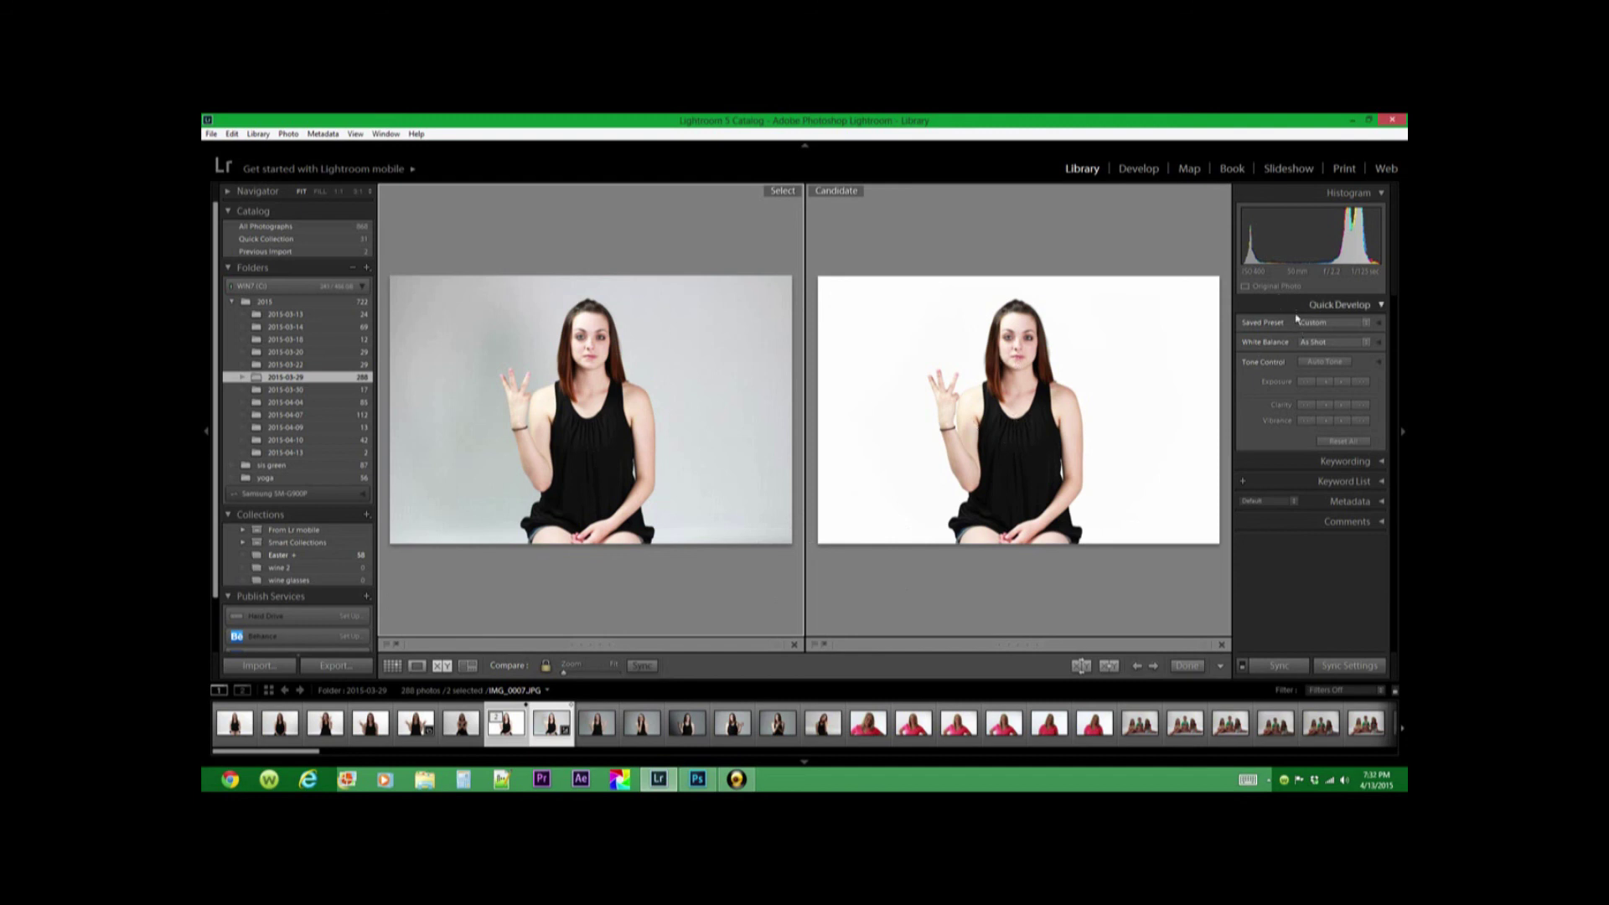
click(1140, 170)
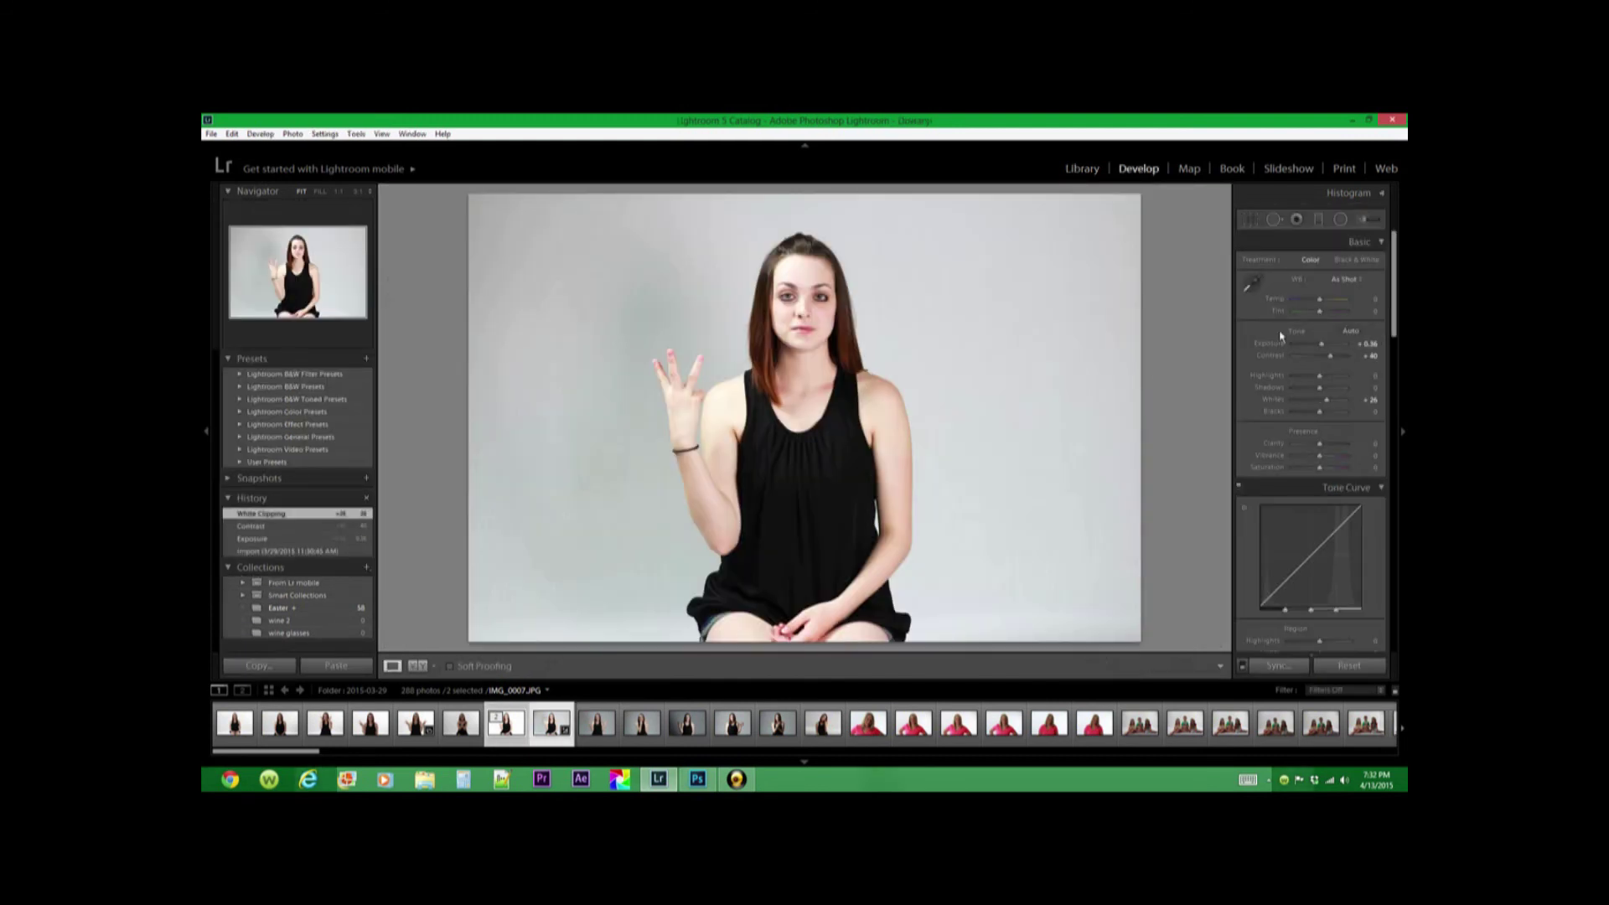
click(514, 738)
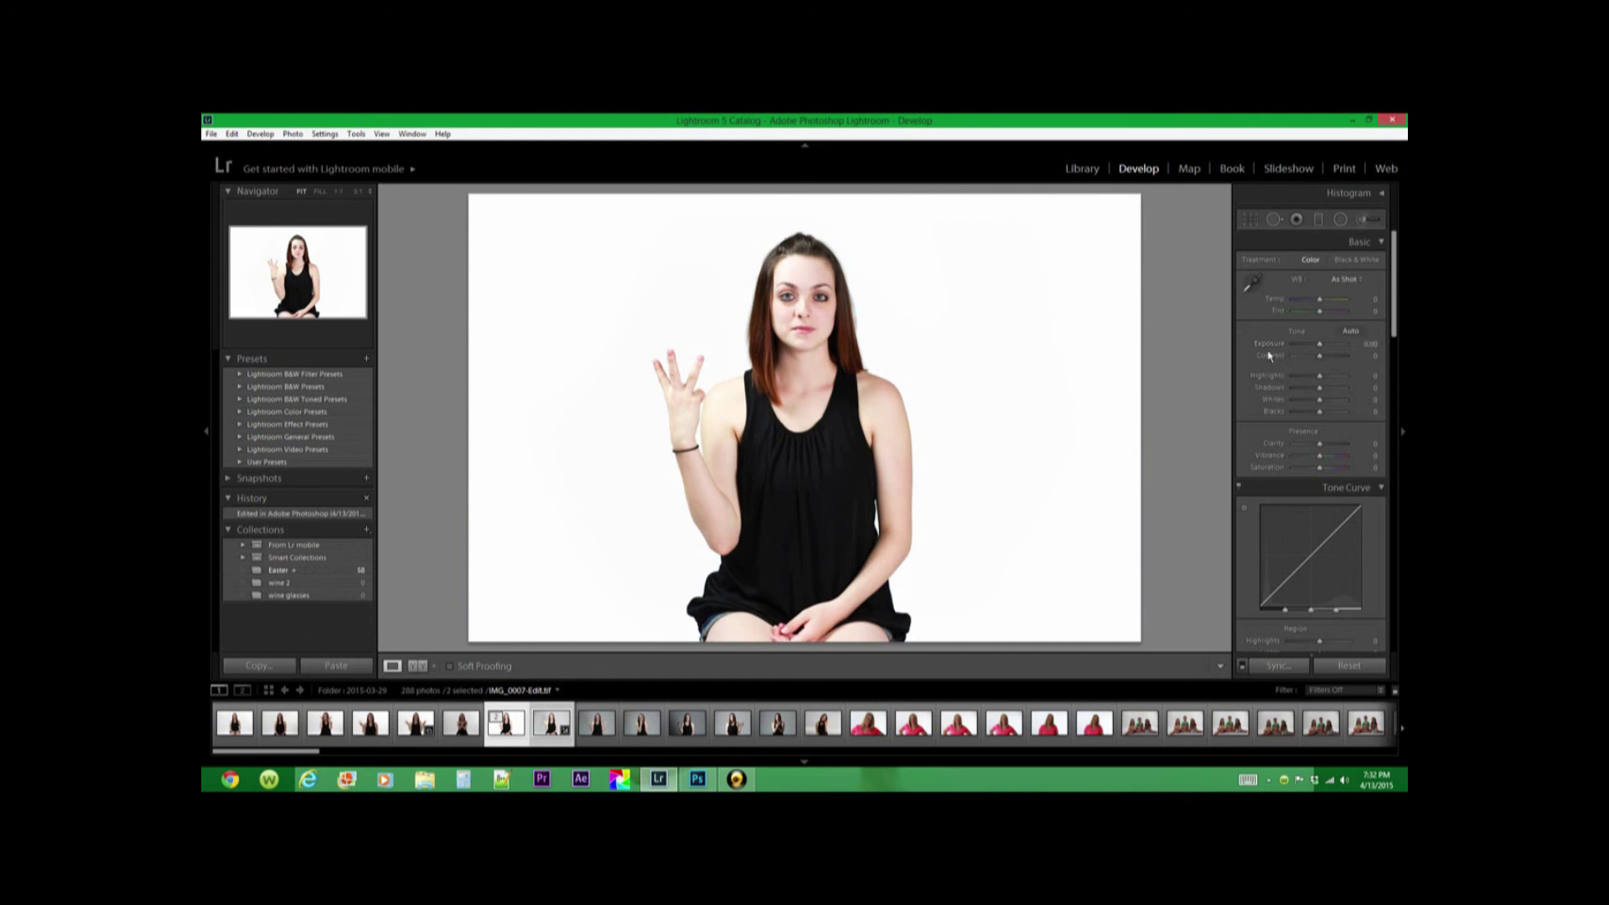
Lower the edited photo's exposure to -0.83 and check it against the original gray-backdrop photo
drag(1314, 349, 1315, 351)
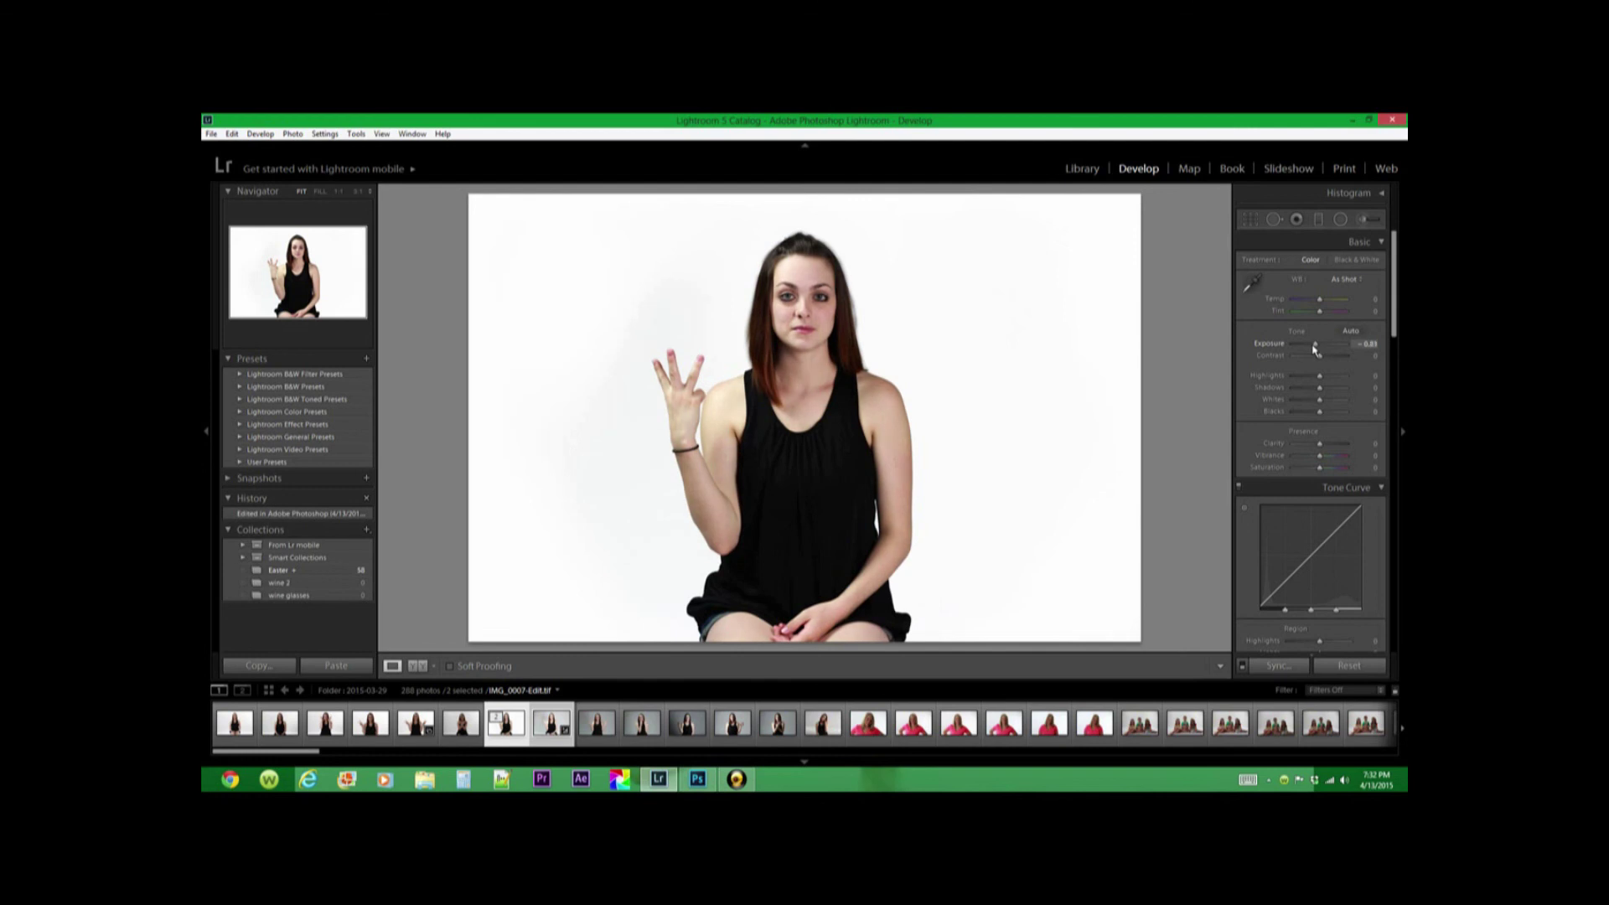
drag(1314, 348, 1313, 350)
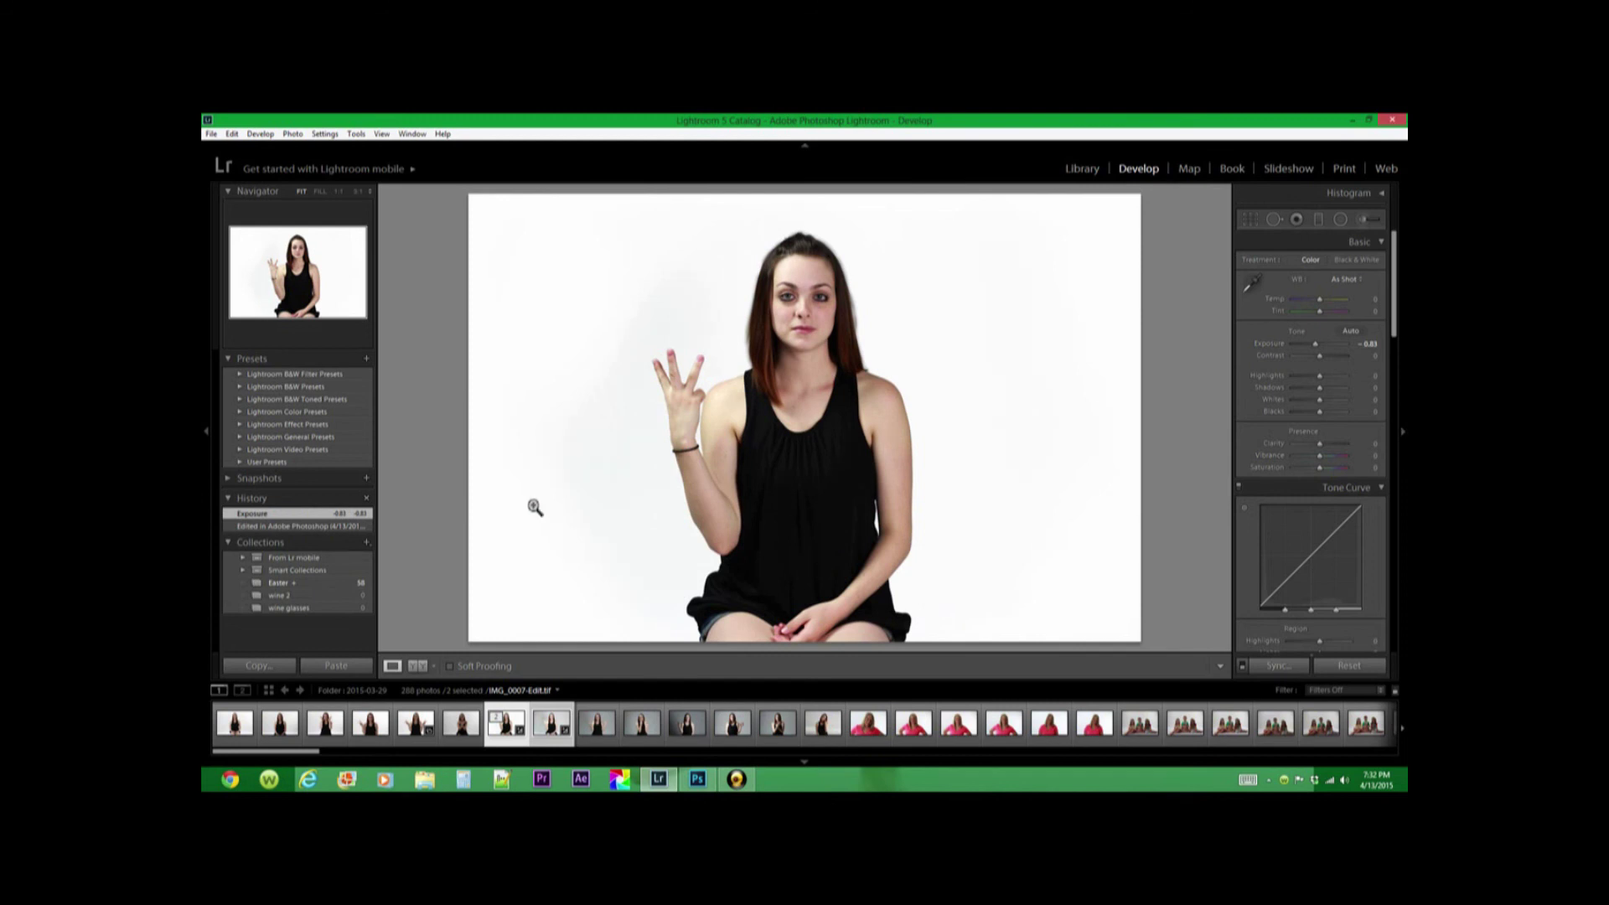
click(534, 741)
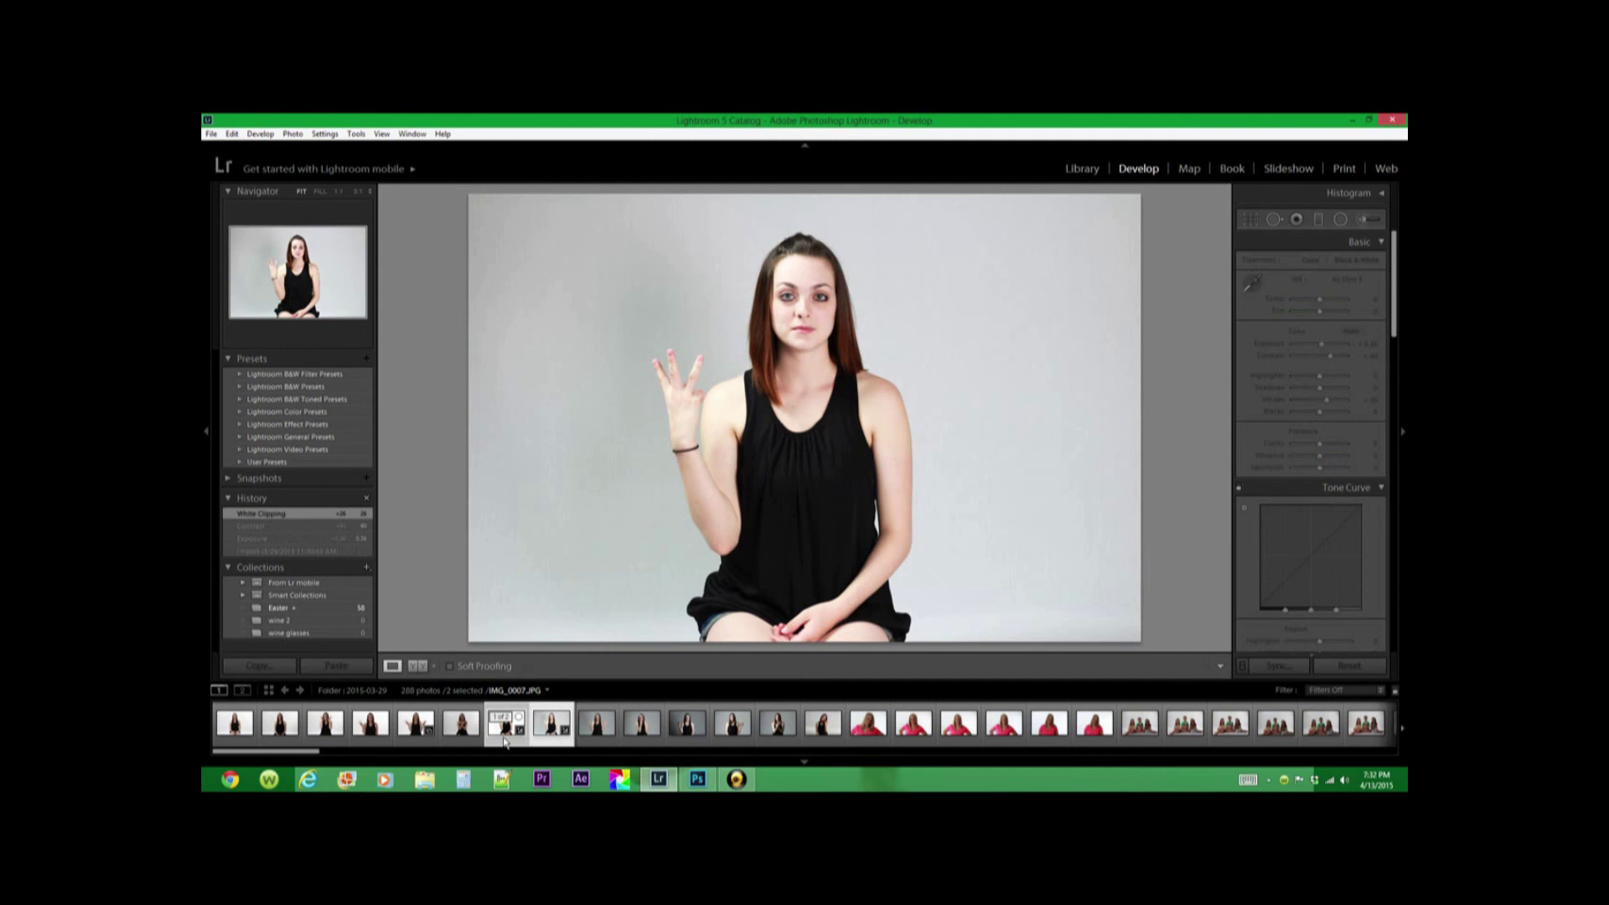
click(503, 737)
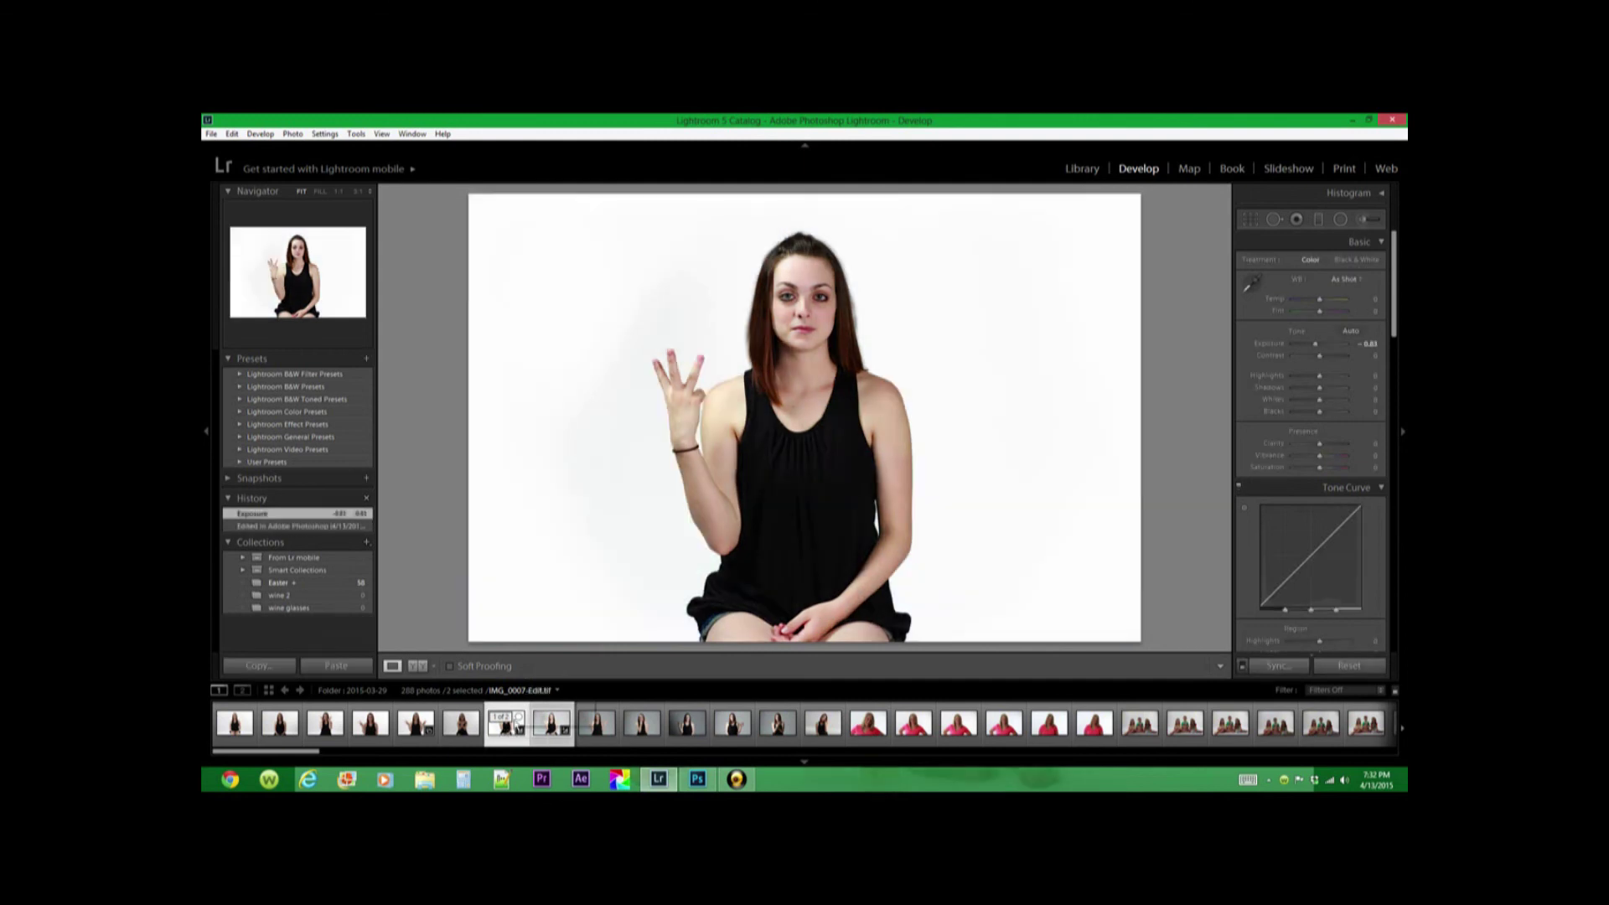